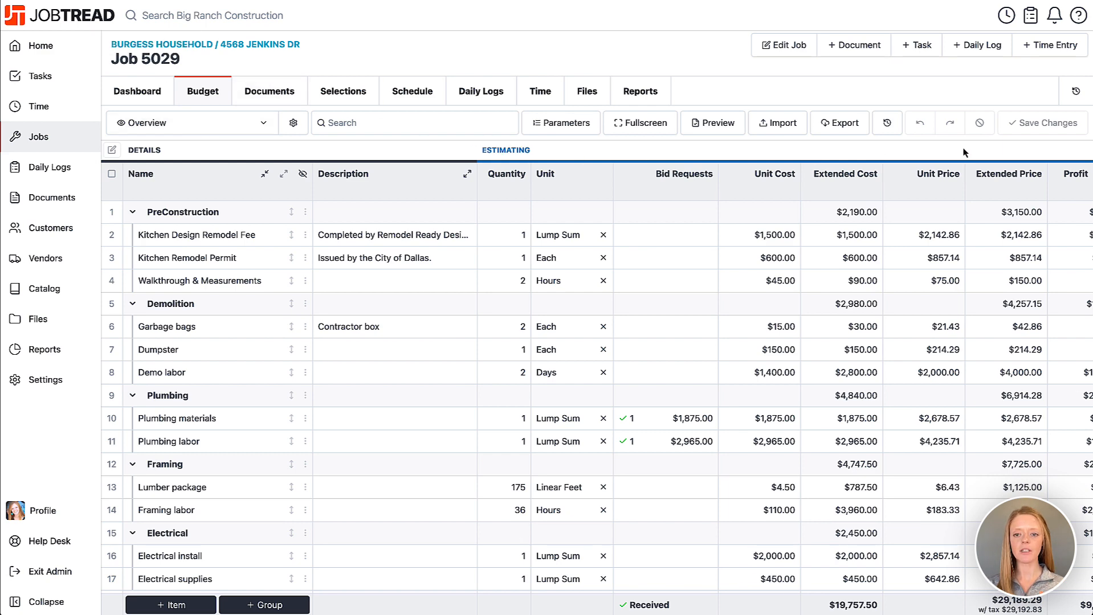
Examine the job budget's estimating and costing columns, including the document behind the Kitchen Design Remodel Fee's budgeted cost.
{"action": "scroll", "coordinate": [855, 171], "scroll_direction": "right", "scroll_amount": 4}
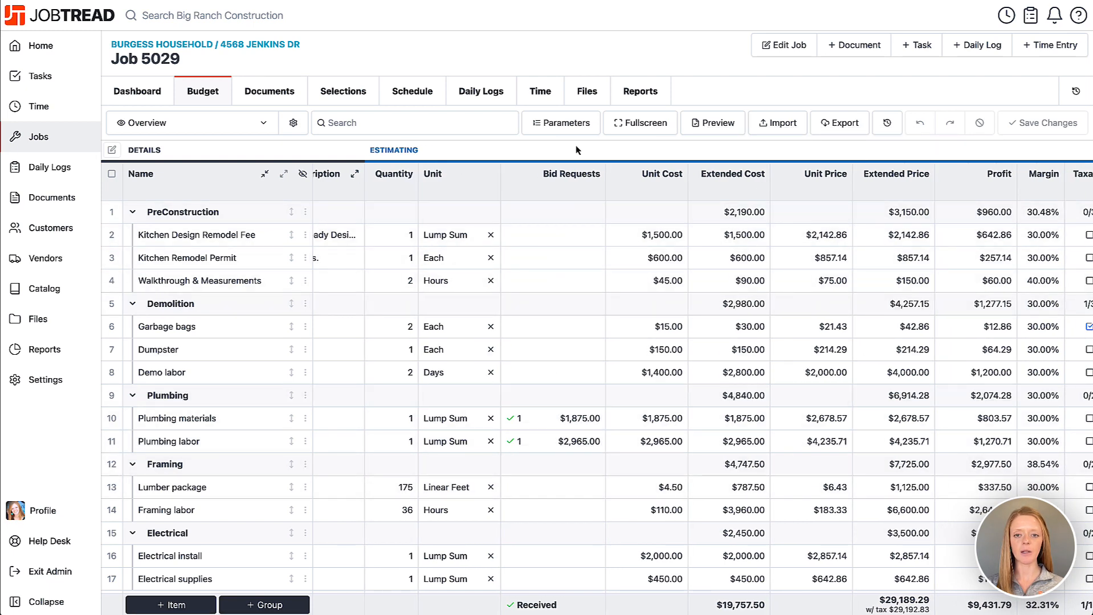
{"action": "scroll", "coordinate": [573, 171], "scroll_direction": "right", "scroll_amount": 2}
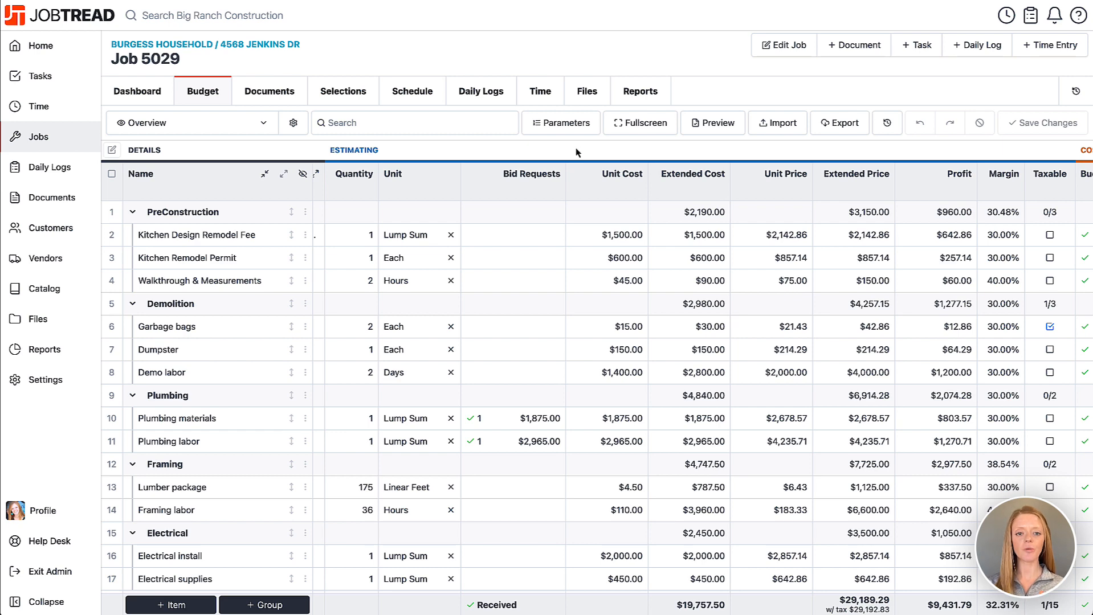
{"action": "scroll", "coordinate": [575, 148], "scroll_direction": "right", "scroll_amount": 5}
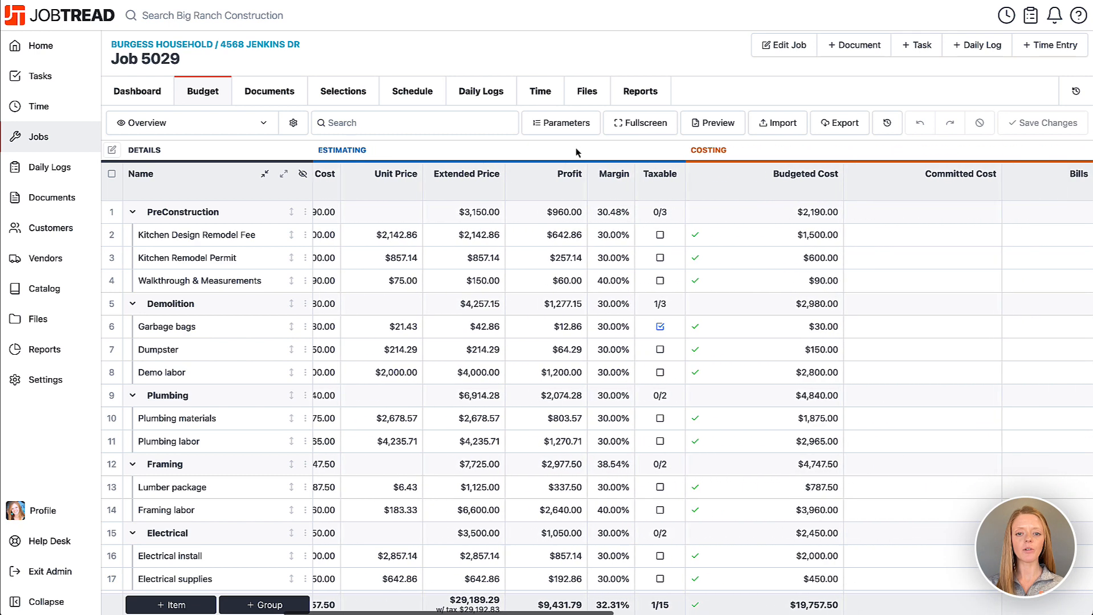
{"action": "scroll", "coordinate": [575, 148], "scroll_direction": "right", "scroll_amount": 7}
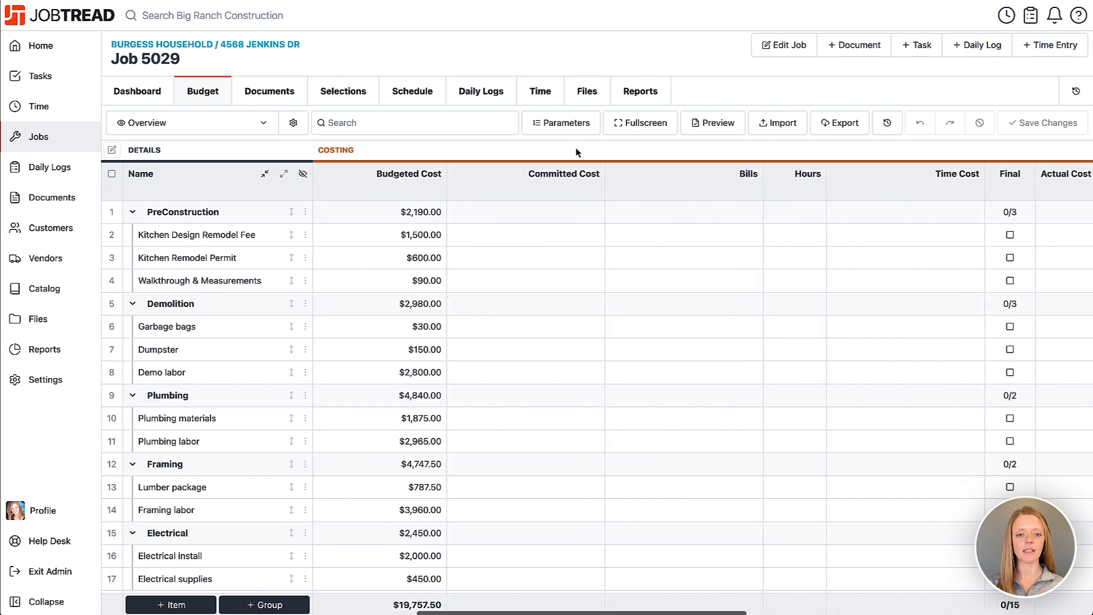
{"action": "scroll", "coordinate": [576, 147], "scroll_direction": "left", "scroll_amount": 1}
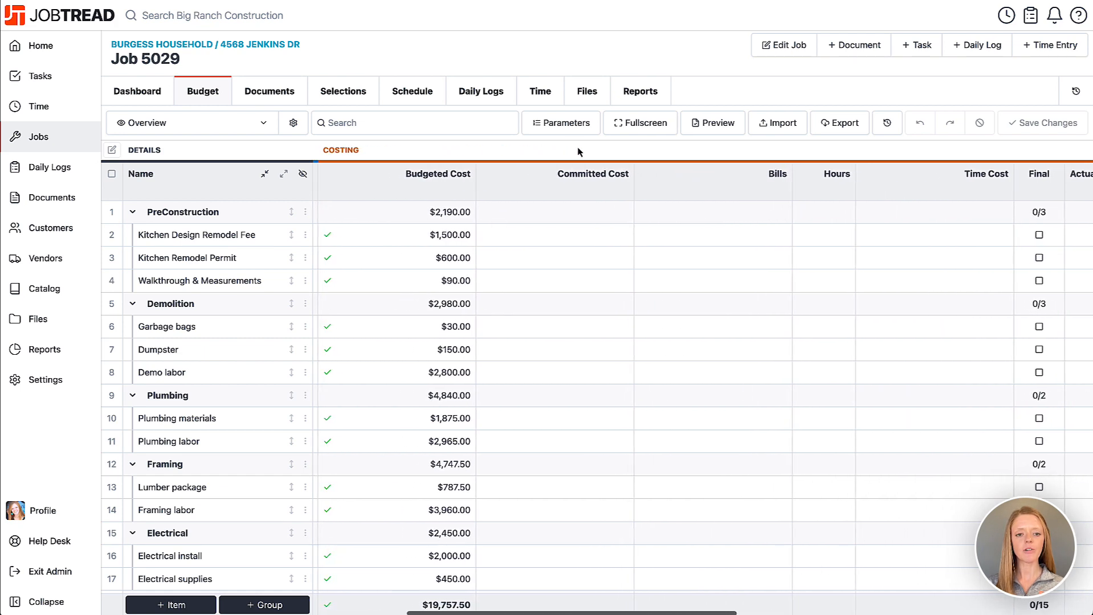
{"action": "scroll", "coordinate": [578, 149], "scroll_direction": "right", "scroll_amount": 1}
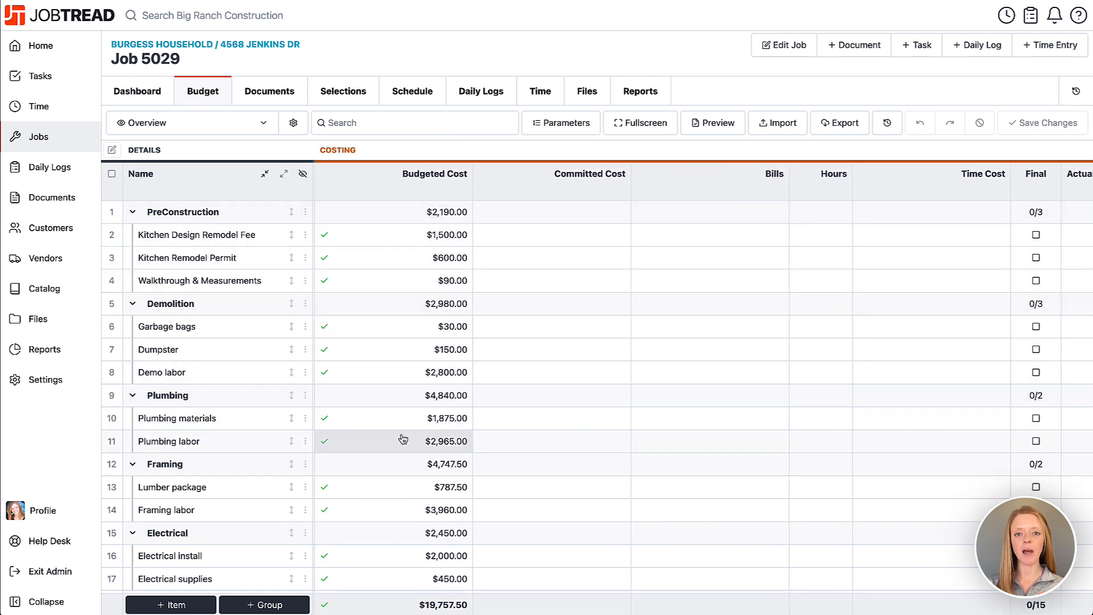
{"action": "left_click", "coordinate": [392, 241]}
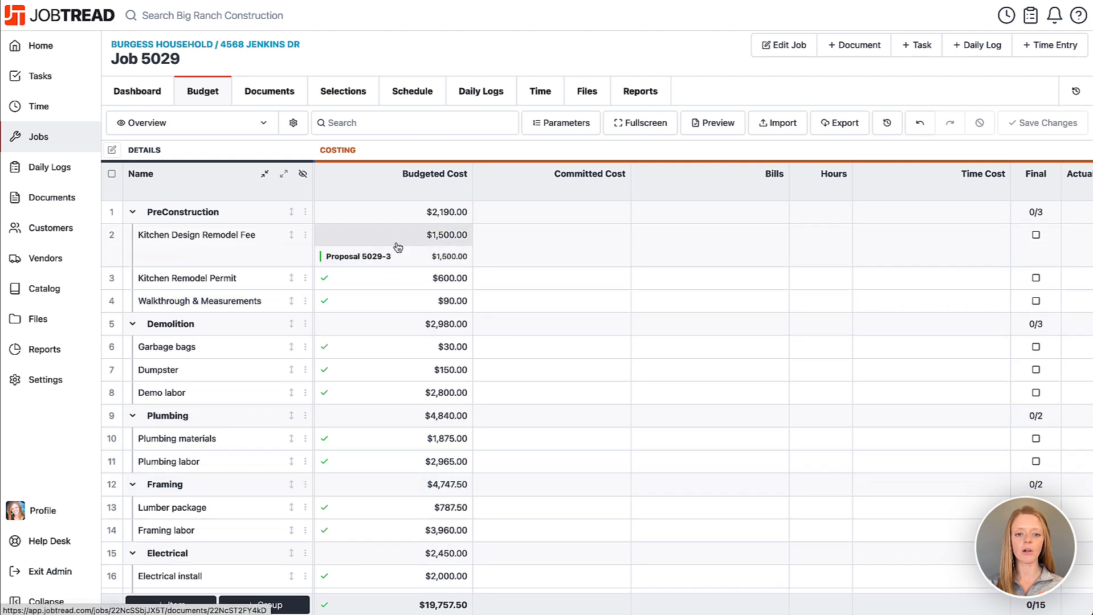
{"action": "left_click", "coordinate": [397, 240]}
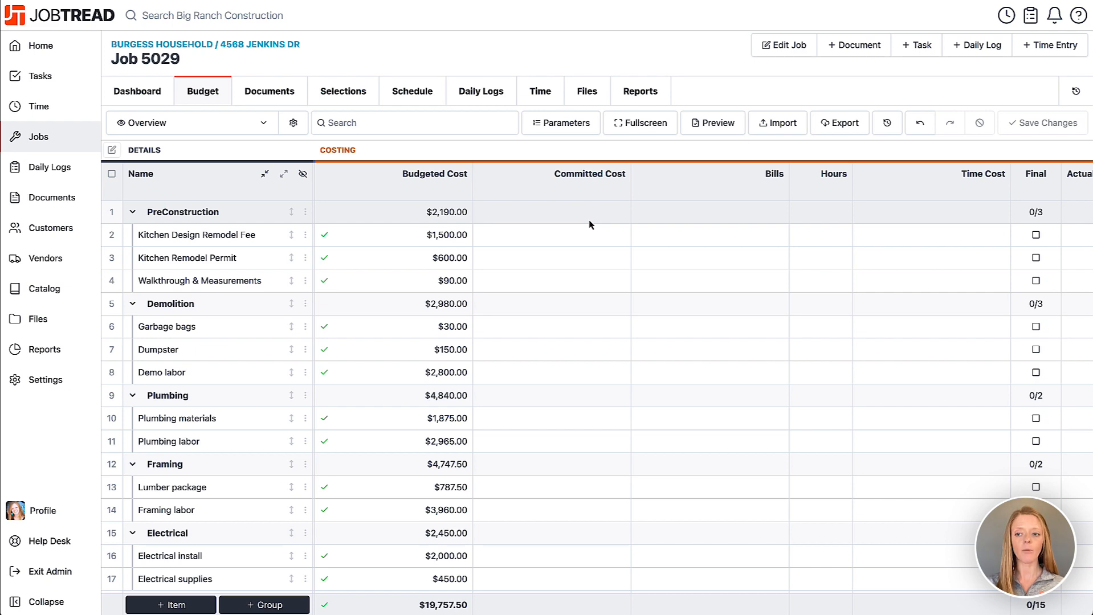
Review the costing columns from Budgeted Cost through Projected Cost in the job budget.
{"action": "scroll", "coordinate": [589, 224], "scroll_direction": "right", "scroll_amount": 4}
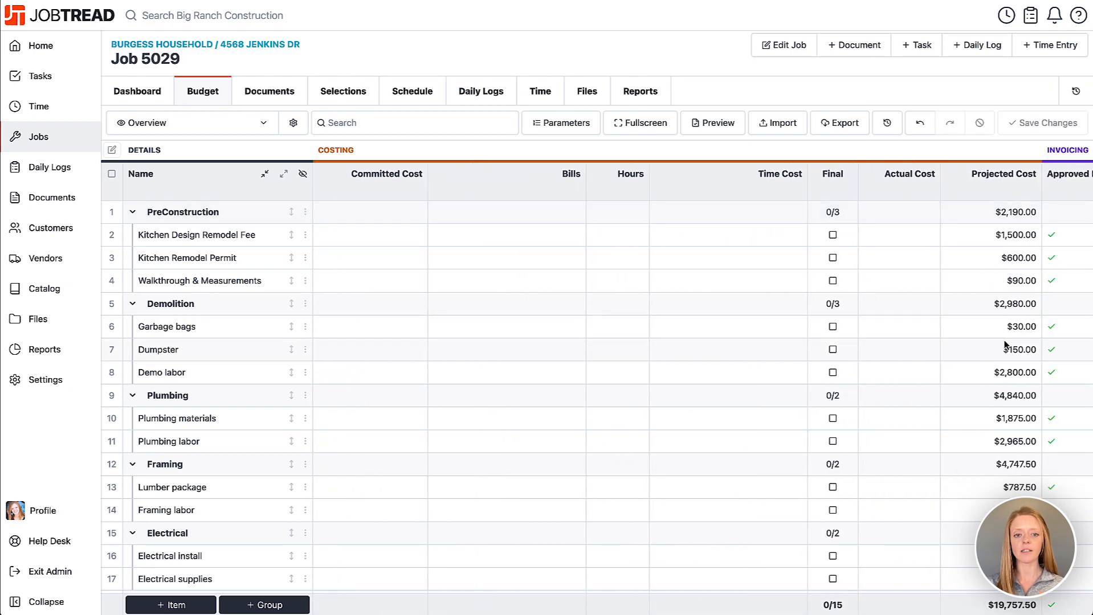
{"action": "scroll", "coordinate": [531, 255], "scroll_direction": "left", "scroll_amount": 4}
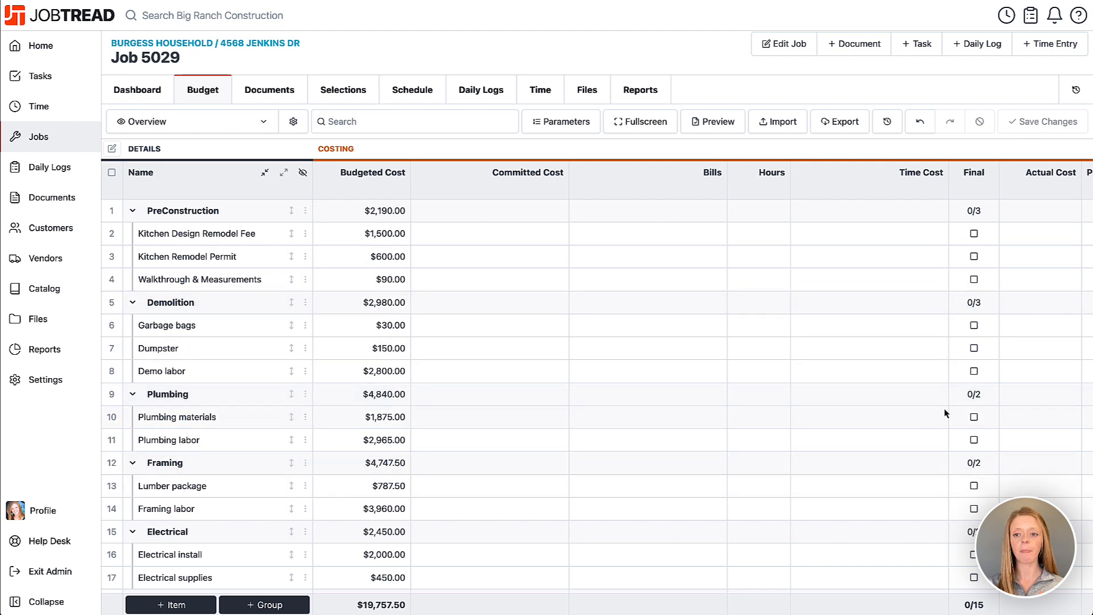
{"action": "scroll", "coordinate": [923, 418], "scroll_direction": "right", "scroll_amount": 3}
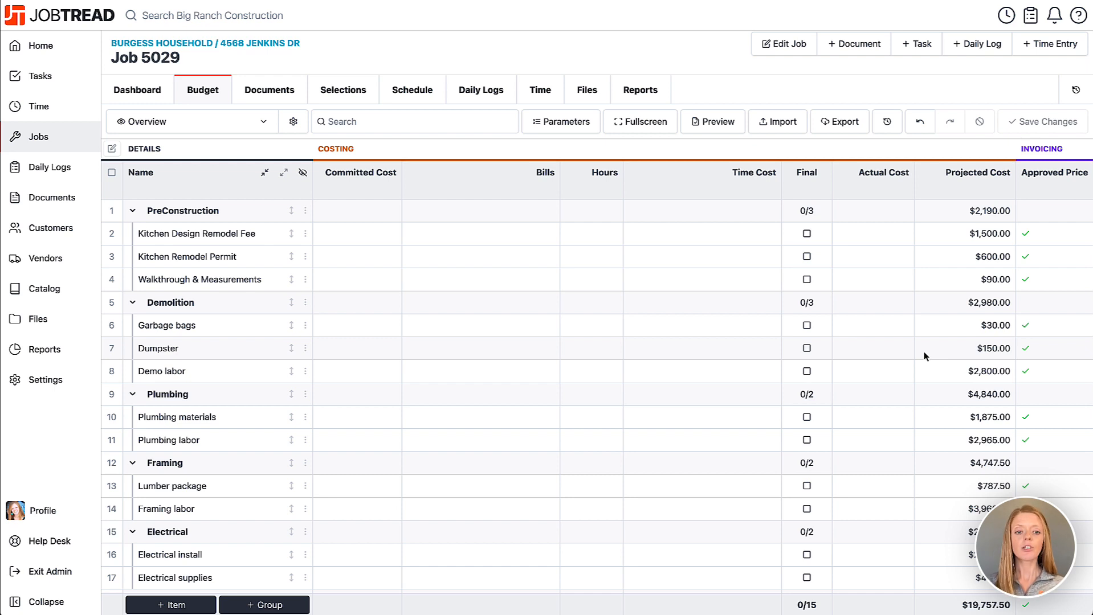
{"action": "scroll", "coordinate": [924, 356], "scroll_direction": "left", "scroll_amount": 2}
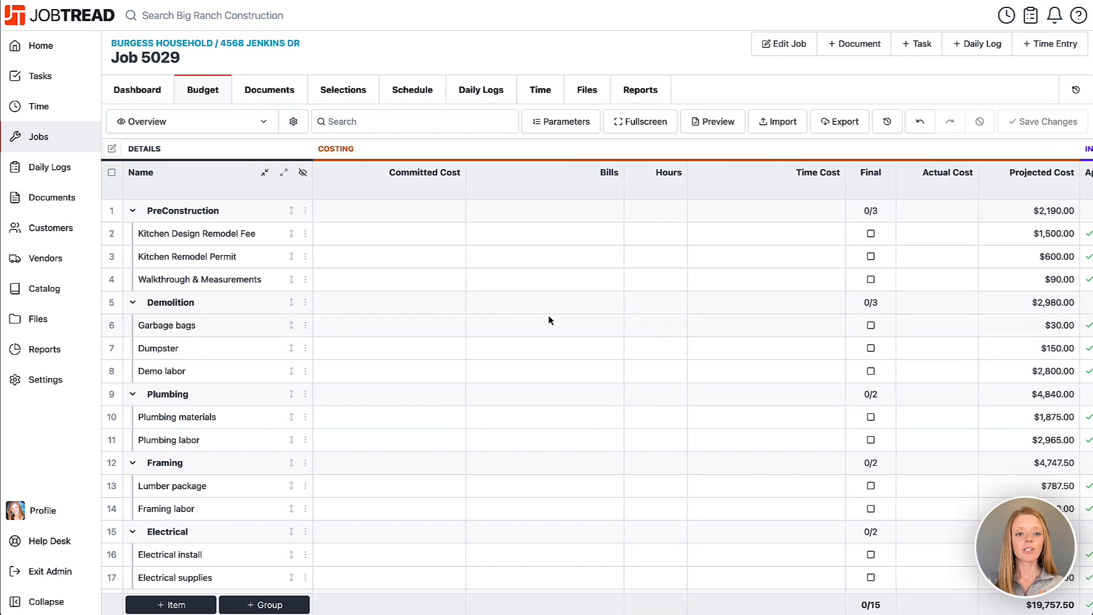
{"action": "scroll", "coordinate": [550, 318], "scroll_direction": "left", "scroll_amount": 5}
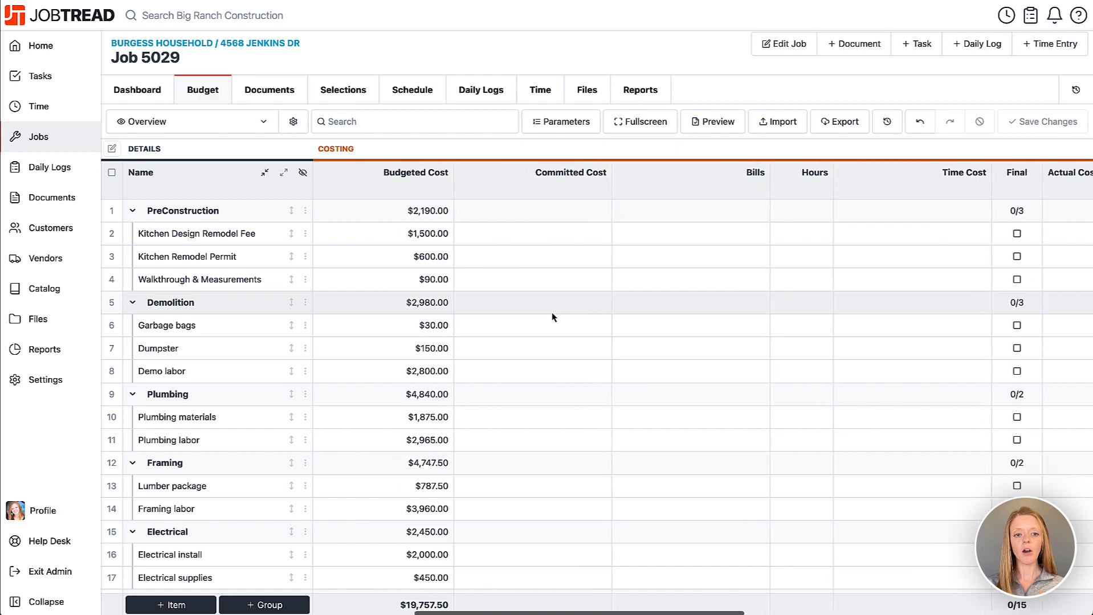
{"action": "scroll", "coordinate": [552, 317], "scroll_direction": "right", "scroll_amount": 1}
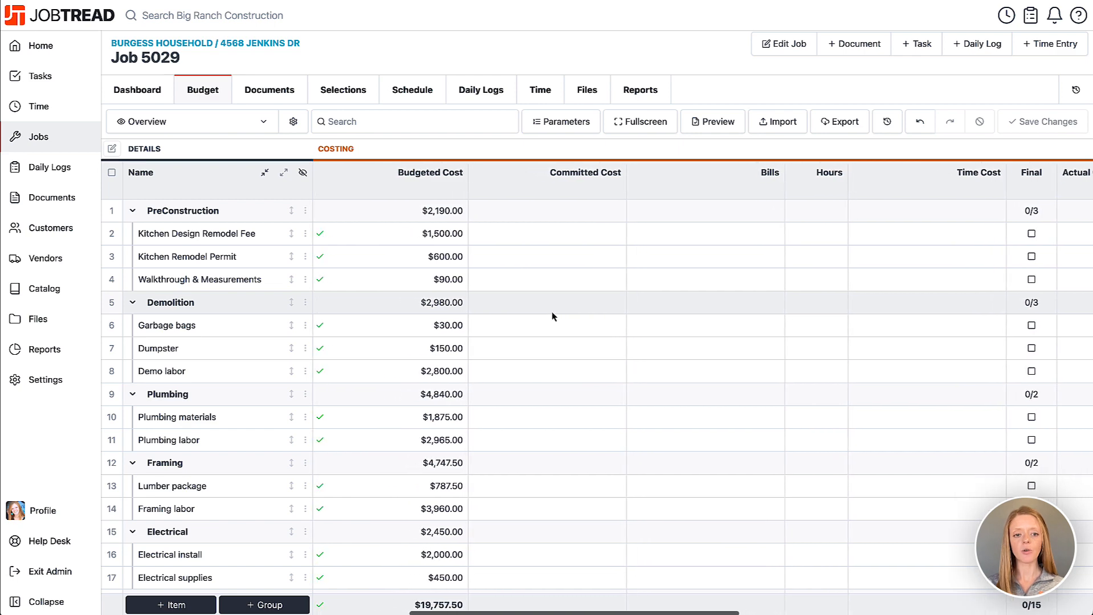
Start a new Work Order document for the job with DS Finish Carpentry as the vendor.
{"action": "left_click", "coordinate": [847, 47]}
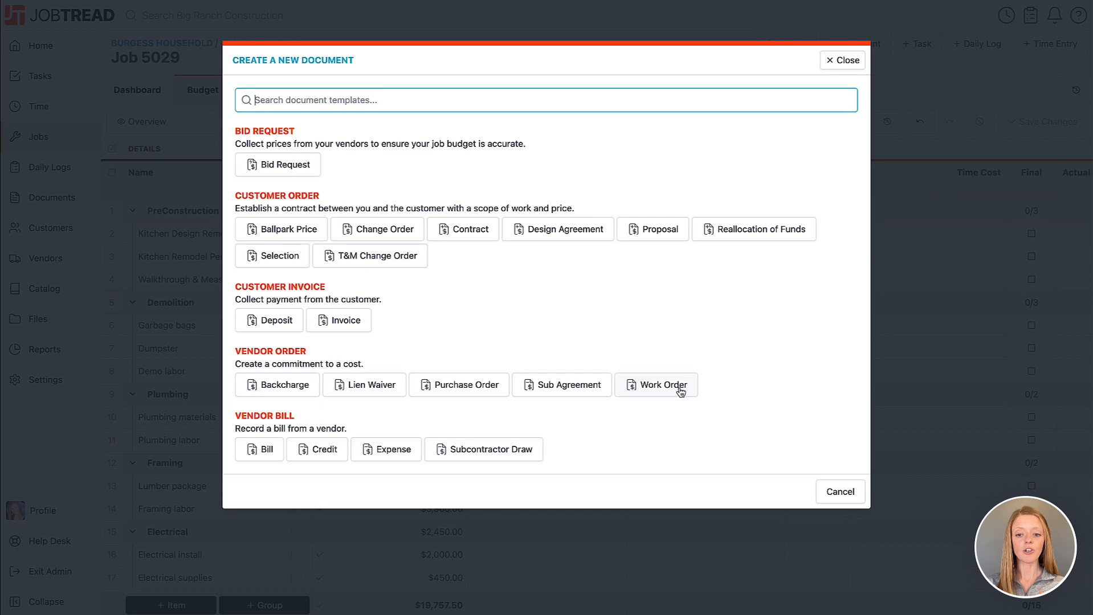
{"action": "left_click", "coordinate": [644, 391]}
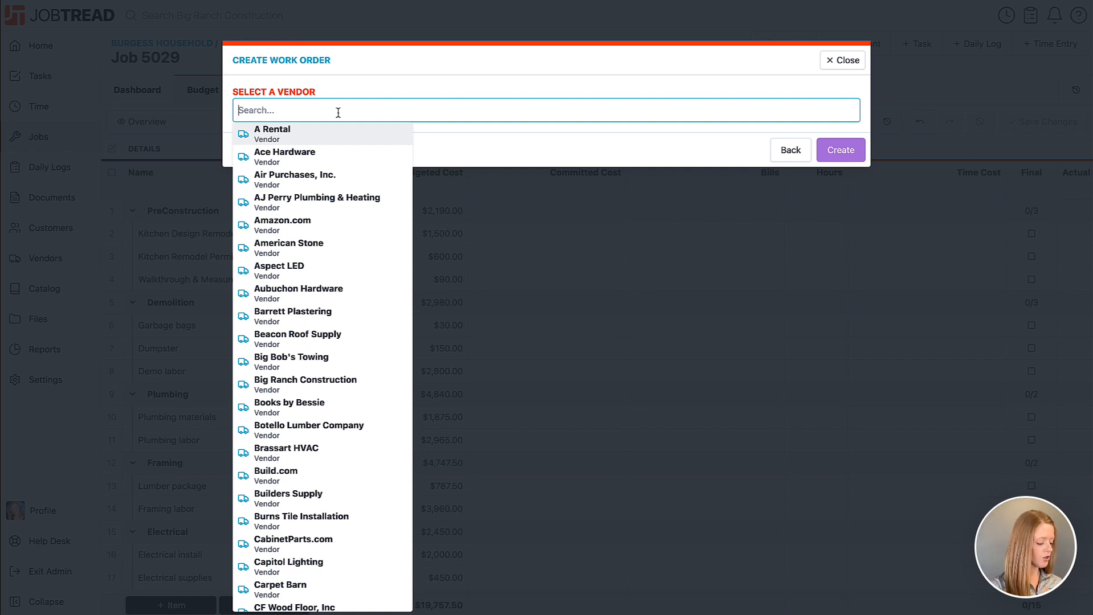
{"action": "type", "text": "car"}
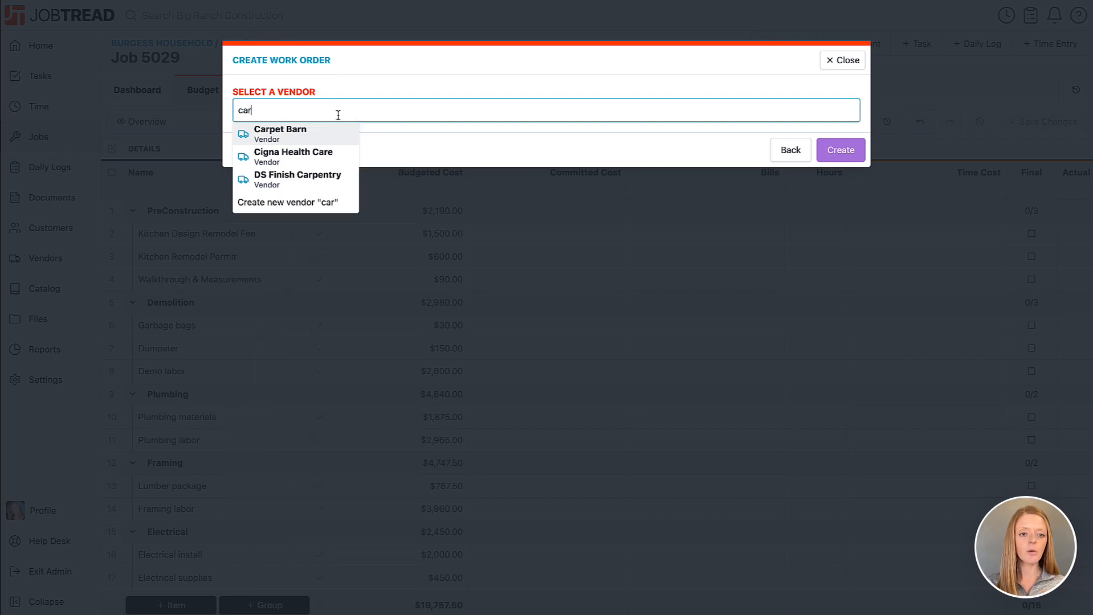
{"action": "left_click", "coordinate": [328, 181]}
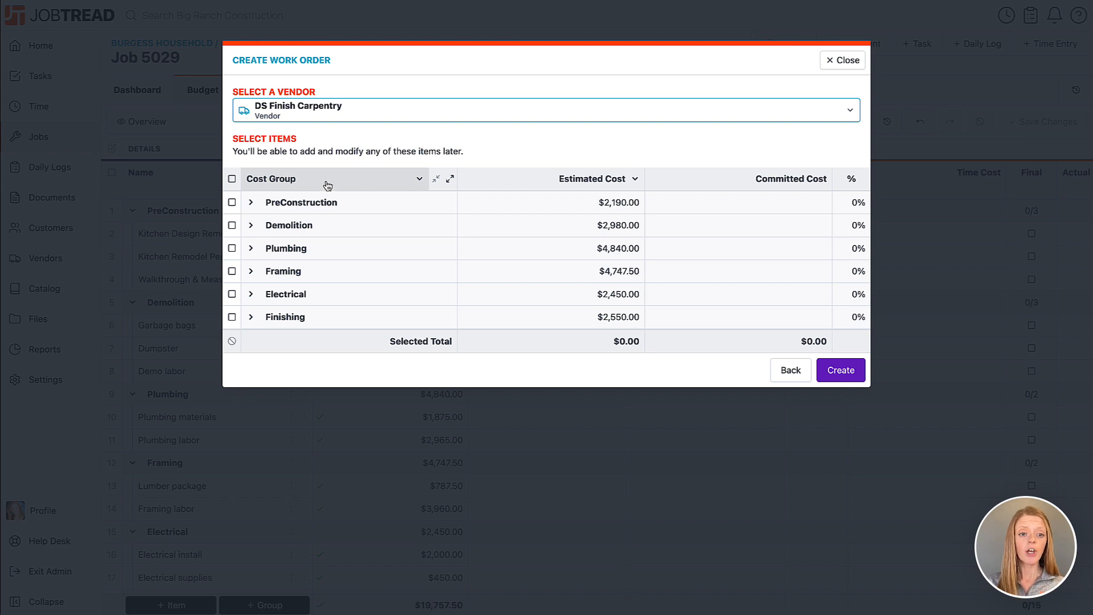
Include the whole Framing cost group, with Lumber package and Framing labor, and create the work order.
{"action": "left_click", "coordinate": [231, 272]}
{"action": "left_click", "coordinate": [249, 275]}
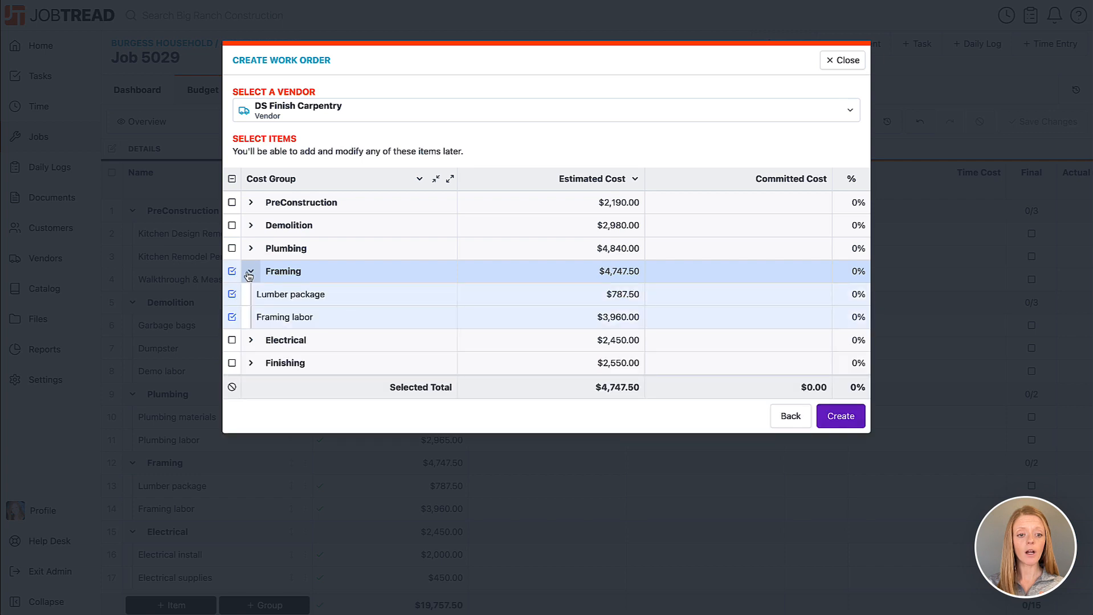
{"action": "left_click", "coordinate": [232, 271]}
{"action": "left_click", "coordinate": [232, 317]}
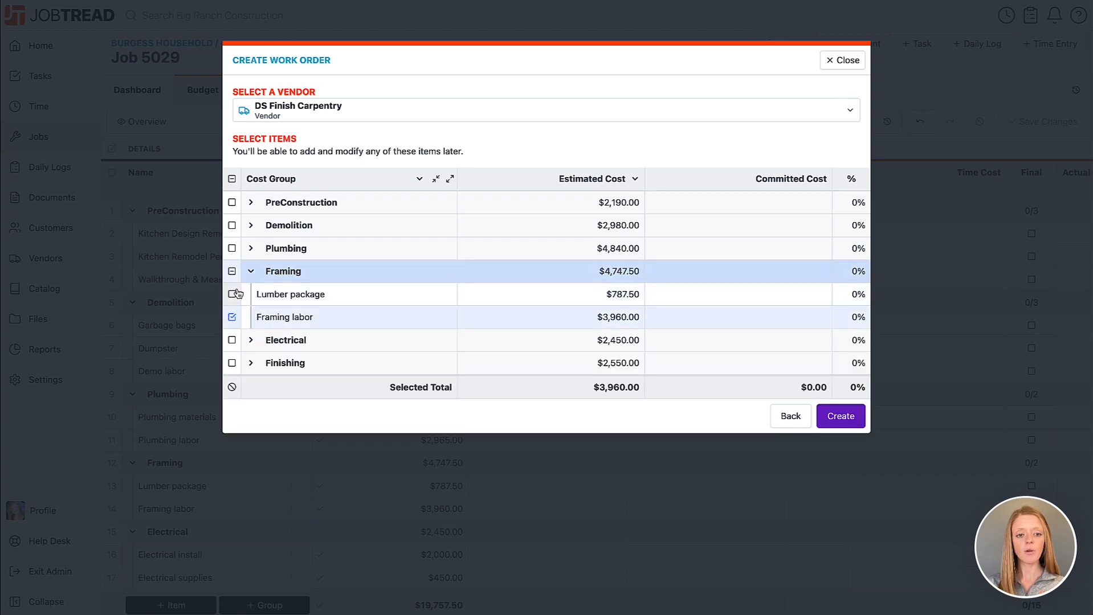
{"action": "left_click", "coordinate": [233, 273]}
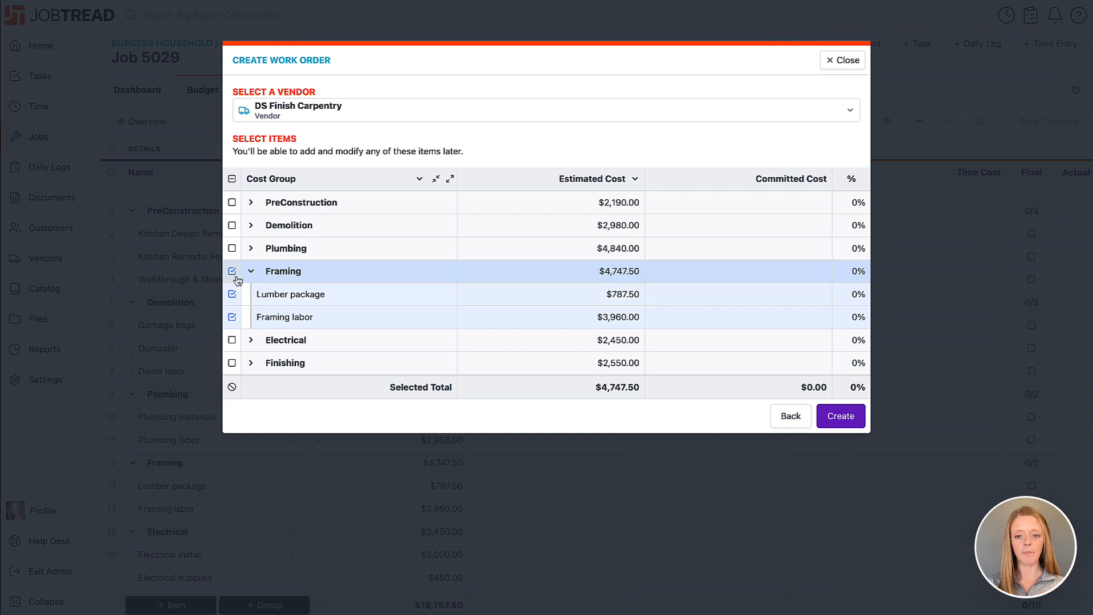
{"action": "left_click", "coordinate": [854, 421]}
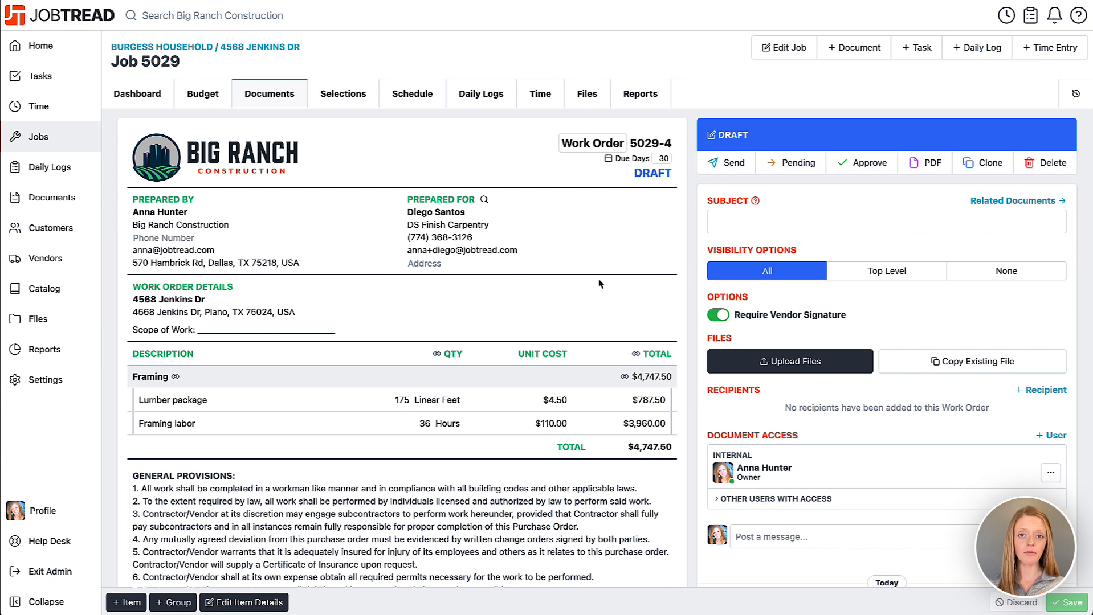
{"action": "left_click", "coordinate": [506, 251]}
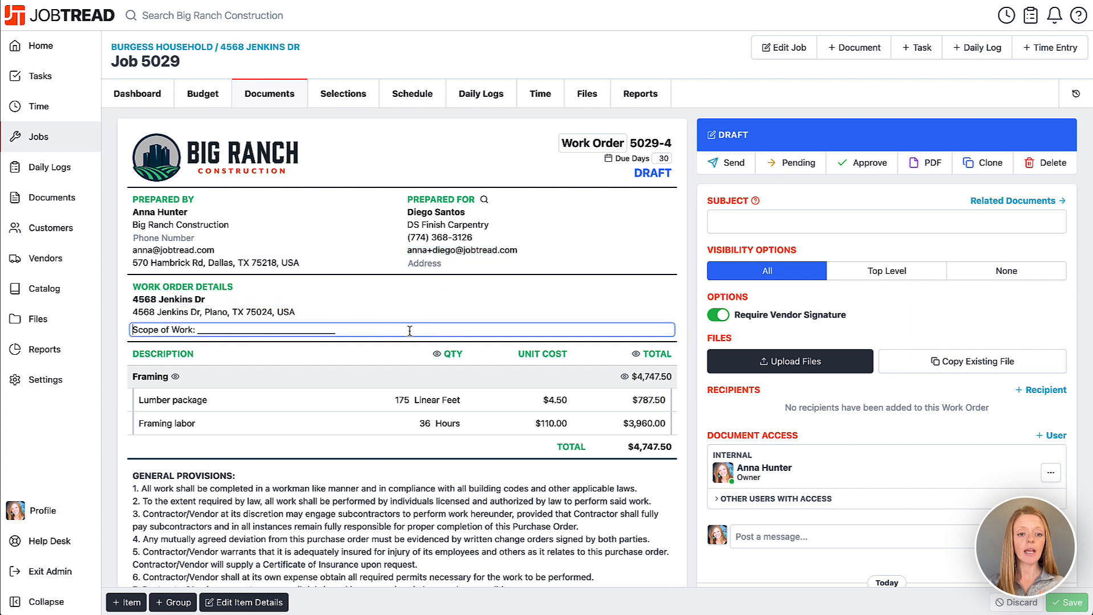
{"action": "left_click_drag", "start_coordinate": [381, 329], "coordinate": [201, 336]}
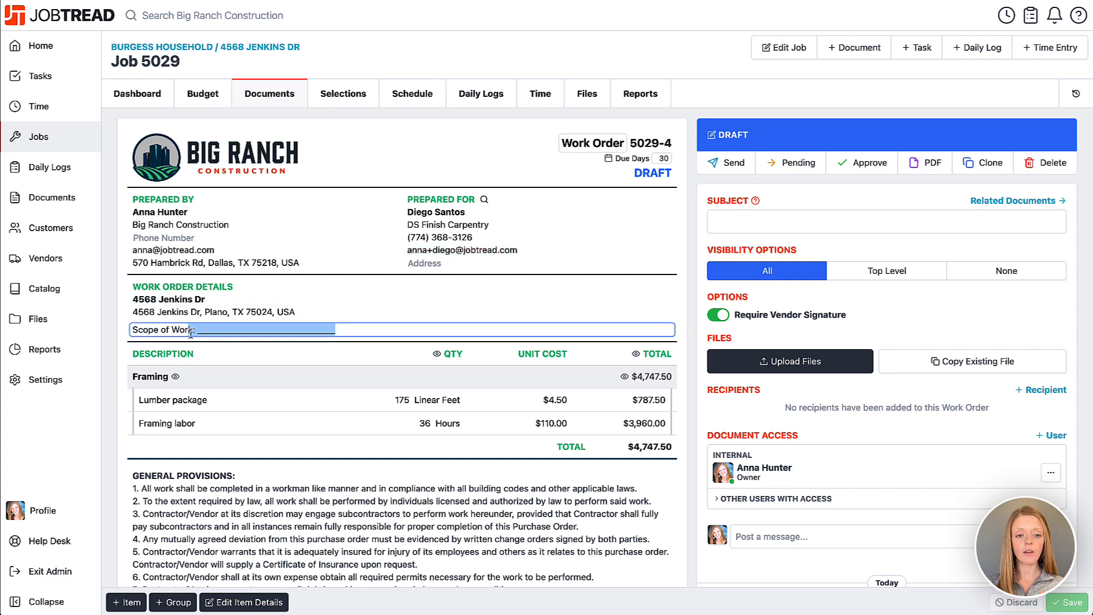
{"action": "left_click", "coordinate": [191, 332]}
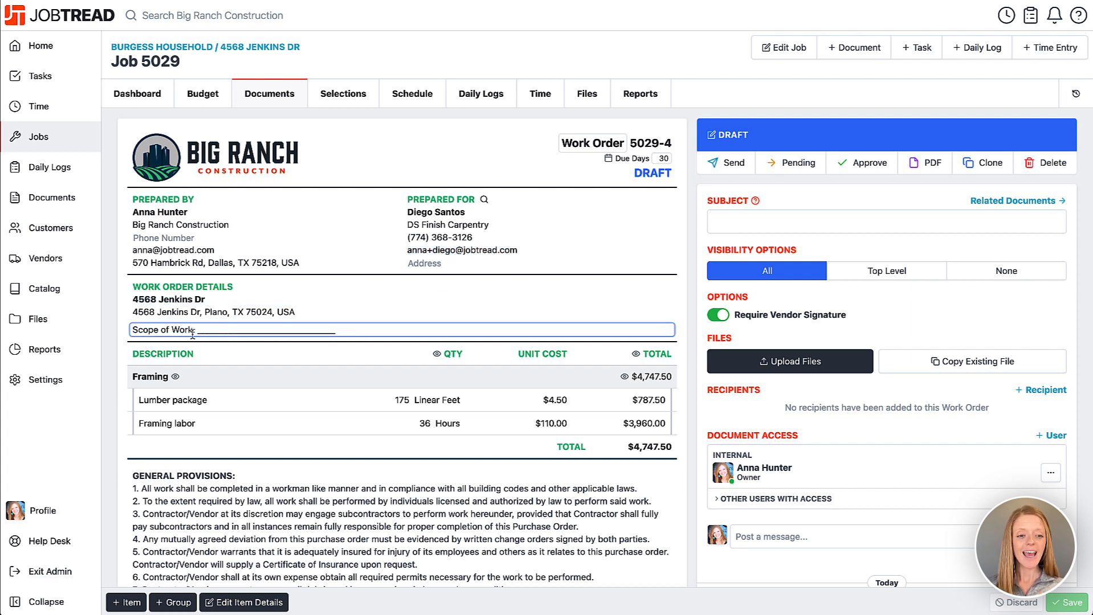
Toggle the visibility of the work order's quantity column and the Framing group's total off and back on.
{"action": "scroll", "coordinate": [255, 418], "scroll_direction": "down", "scroll_amount": 2}
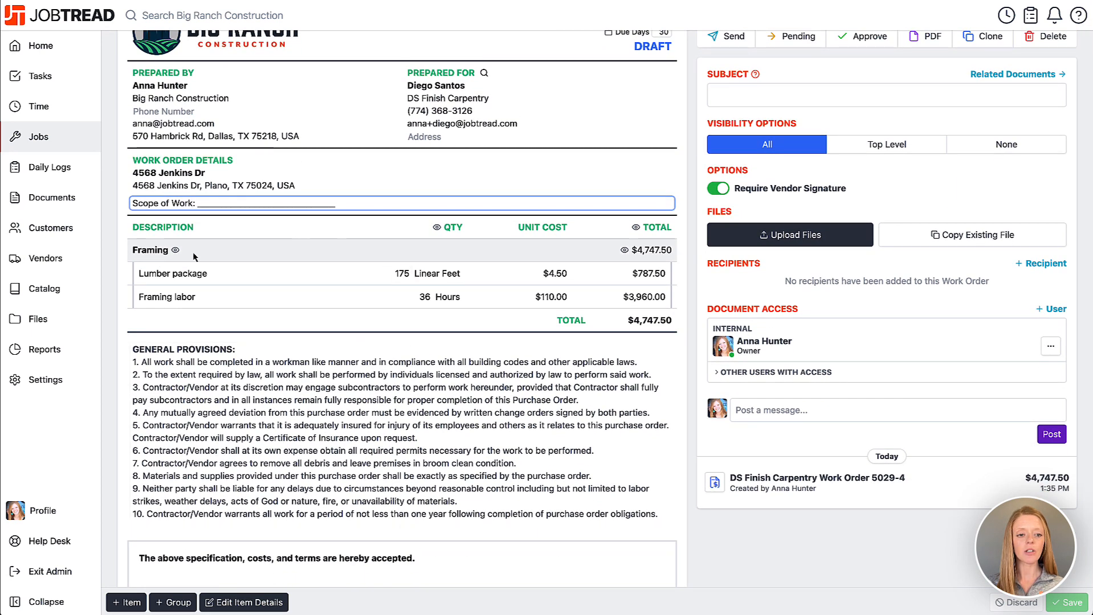
{"action": "left_click", "coordinate": [436, 230]}
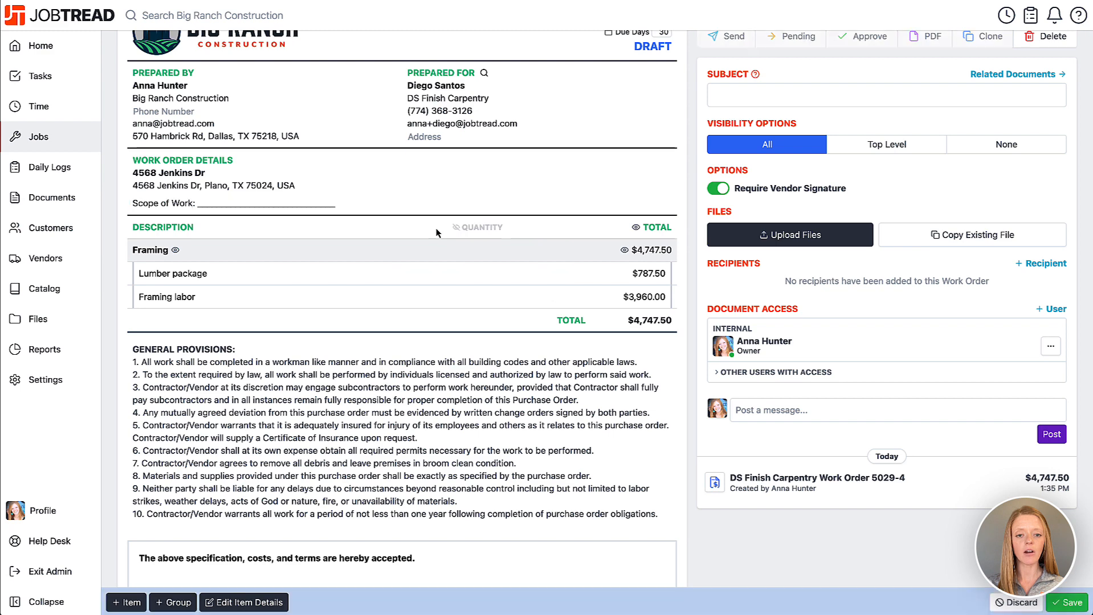
{"action": "left_click", "coordinate": [457, 228]}
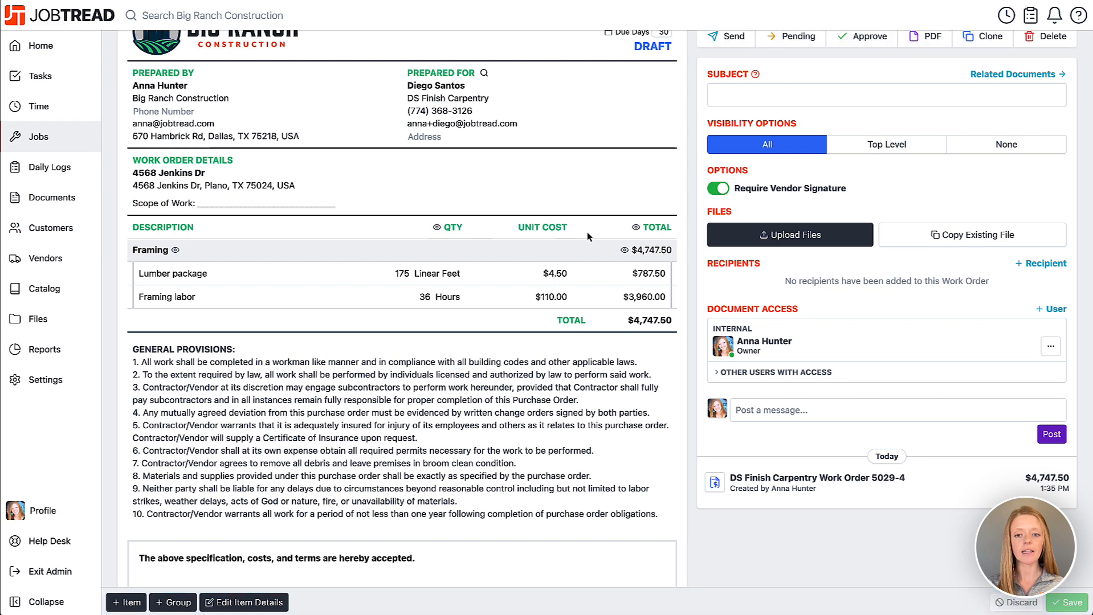
{"action": "left_click", "coordinate": [624, 251]}
{"action": "left_click", "coordinate": [625, 252]}
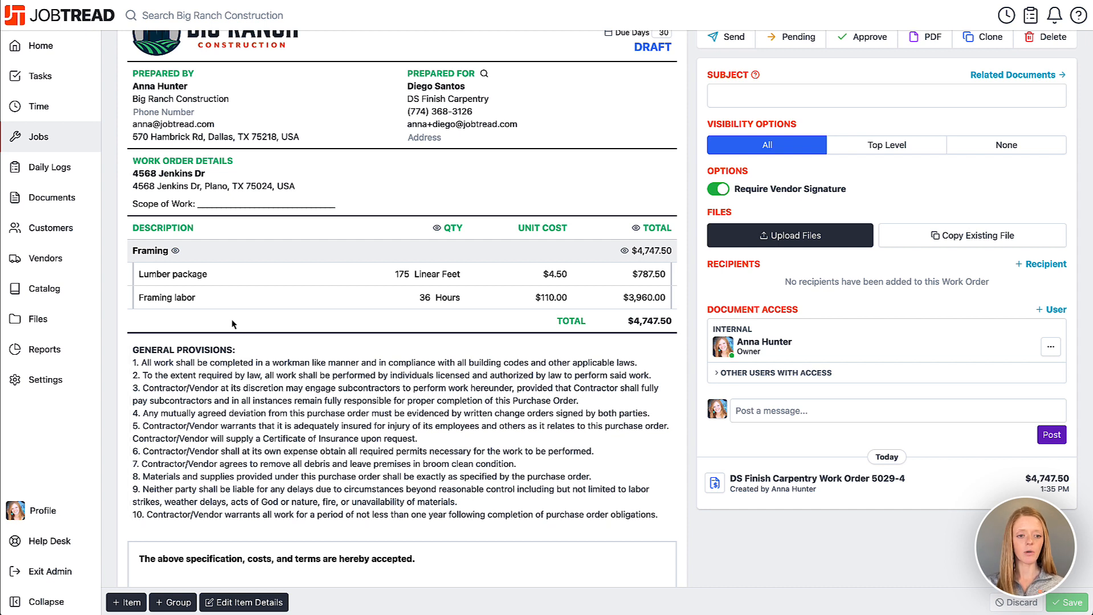
Add the description "Description" to the Framing labor cost item in the work order.
{"action": "left_click", "coordinate": [184, 302]}
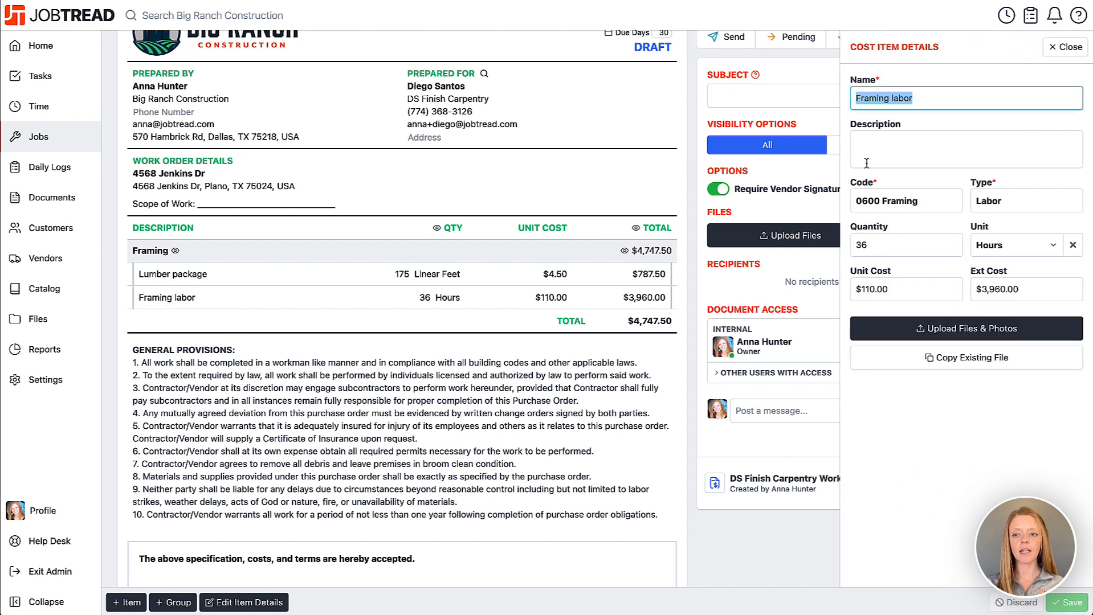
{"action": "left_click", "coordinate": [889, 146]}
{"action": "type", "text": "Description"}
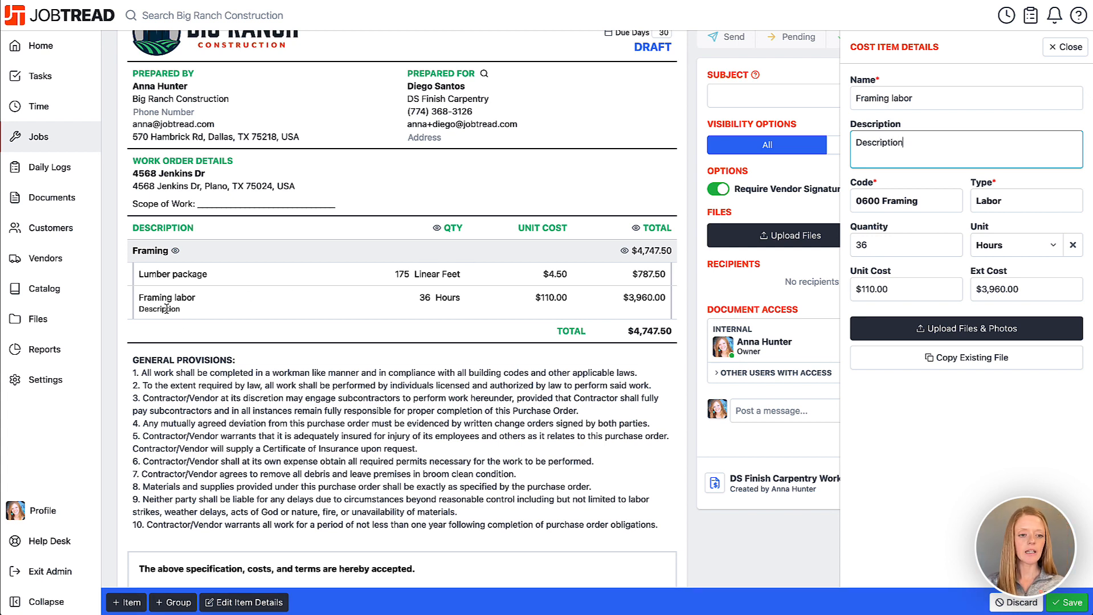
{"action": "left_click", "coordinate": [1063, 47]}
Add the description "Description" to the Framing cost group in the work order.
{"action": "left_click", "coordinate": [147, 254]}
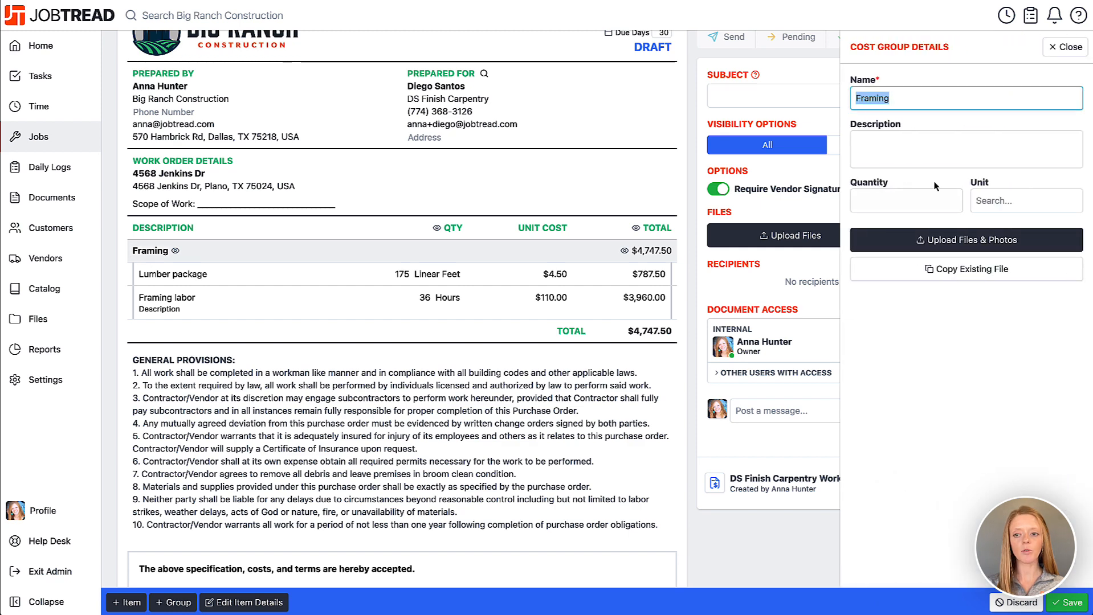
{"action": "left_click", "coordinate": [973, 148]}
{"action": "type", "text": "Description"}
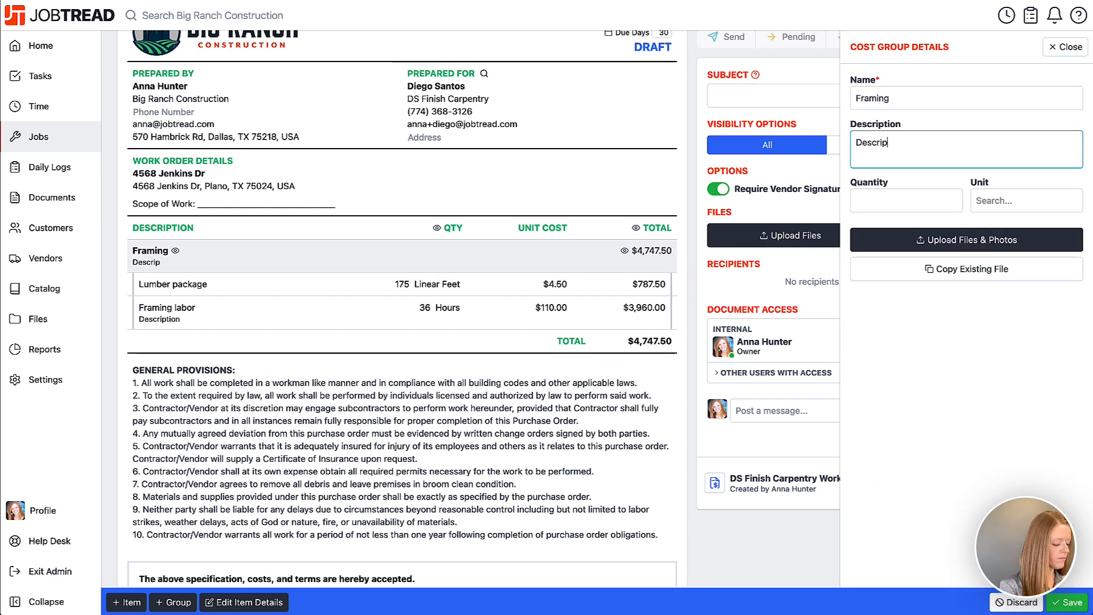
{"action": "left_click", "coordinate": [1076, 53]}
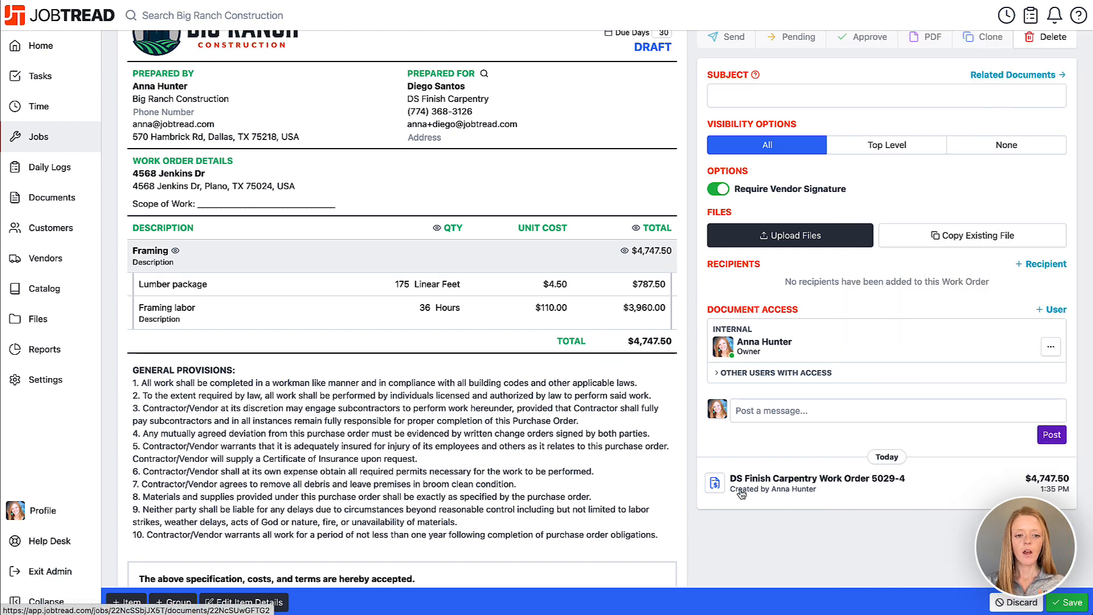
{"action": "scroll", "coordinate": [613, 482], "scroll_direction": "down", "scroll_amount": 2}
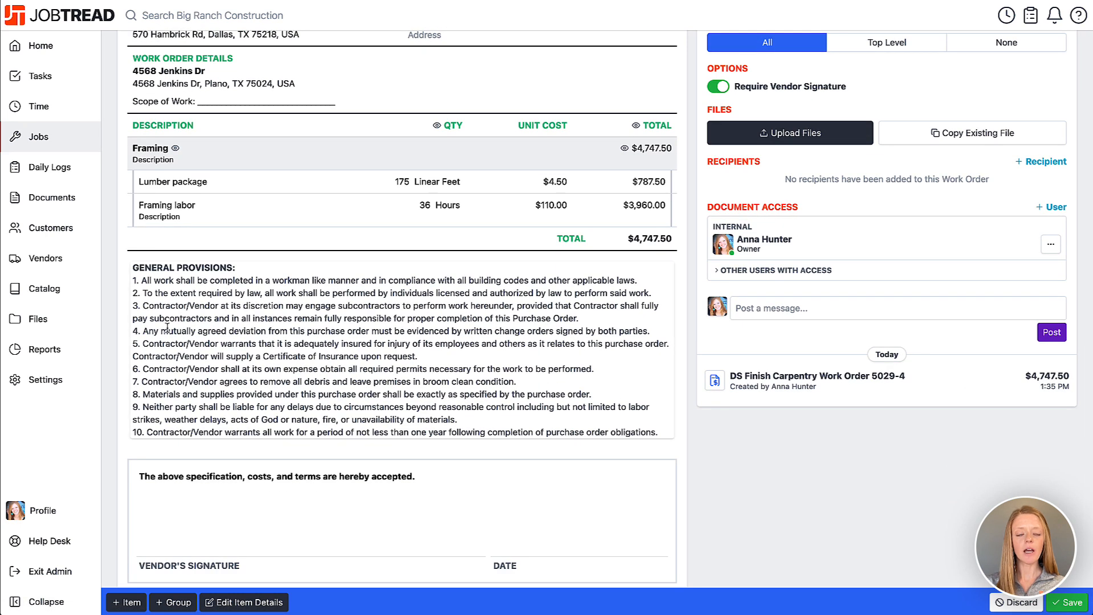
Review the work order's general provisions, set its subject to "Framing T&M" and save the draft.
{"action": "left_click_drag", "start_coordinate": [482, 395], "coordinate": [292, 292]}
{"action": "left_click", "coordinate": [763, 502]}
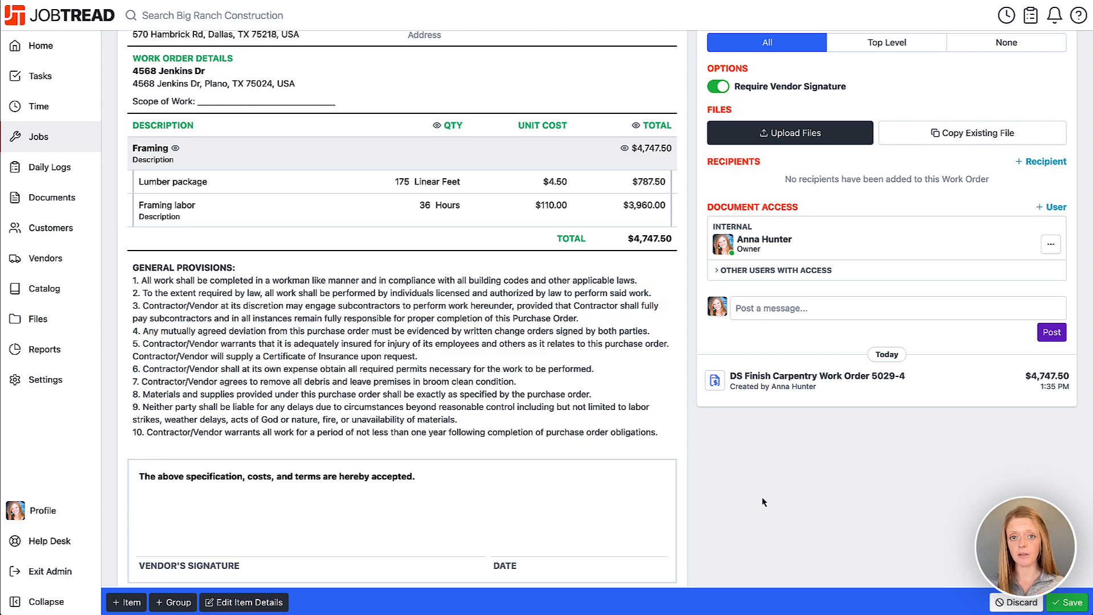
{"action": "scroll", "coordinate": [764, 502], "scroll_direction": "down", "scroll_amount": 1}
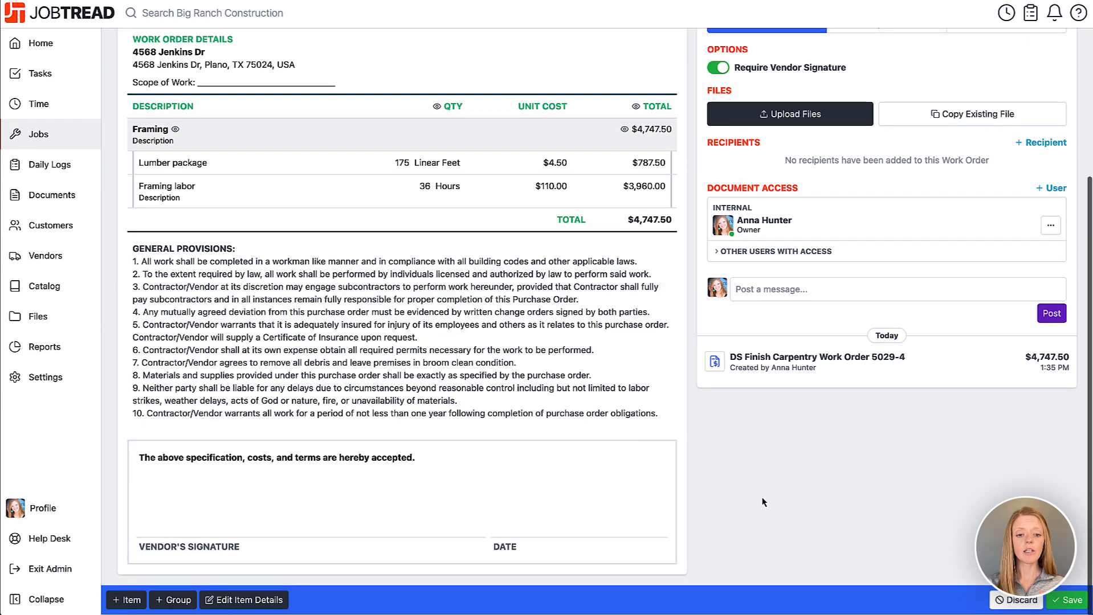
{"action": "scroll", "coordinate": [747, 475], "scroll_direction": "up", "scroll_amount": 5}
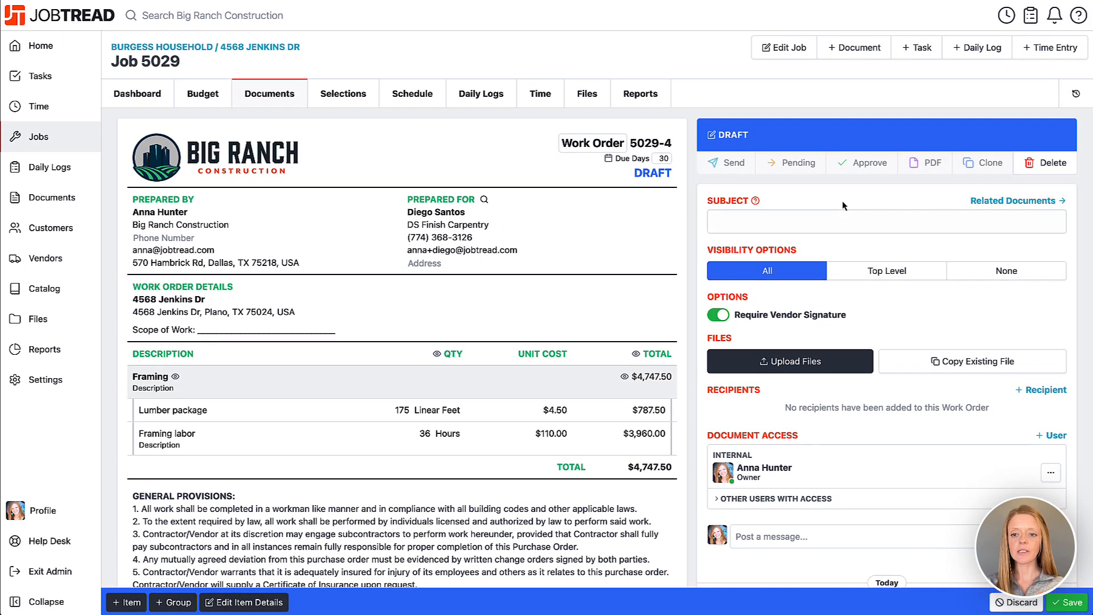
{"action": "left_click", "coordinate": [807, 223]}
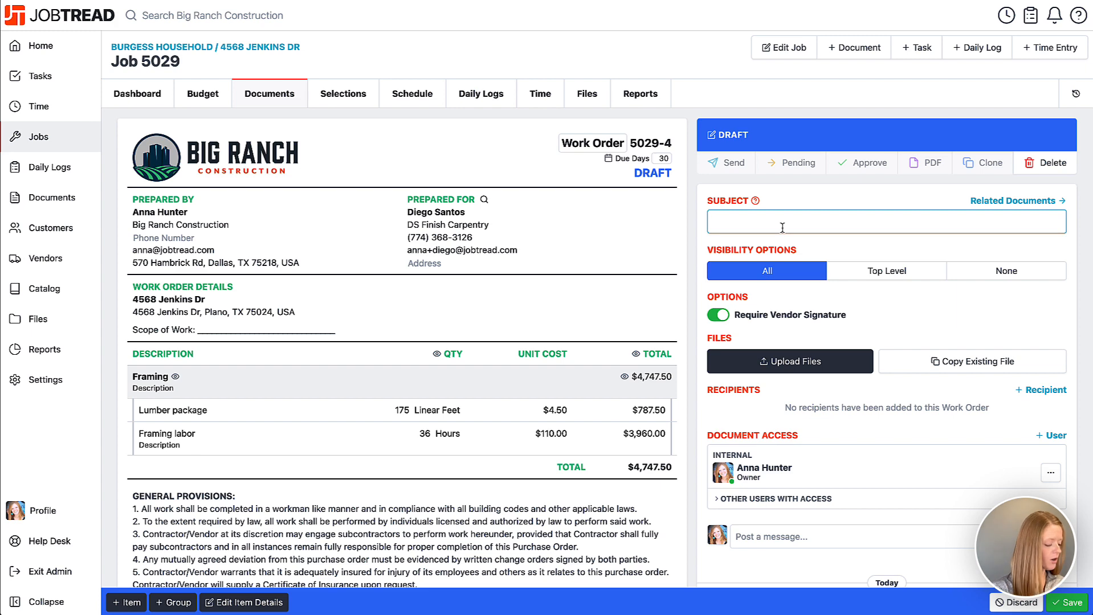
{"action": "type", "text": "Framing T&M"}
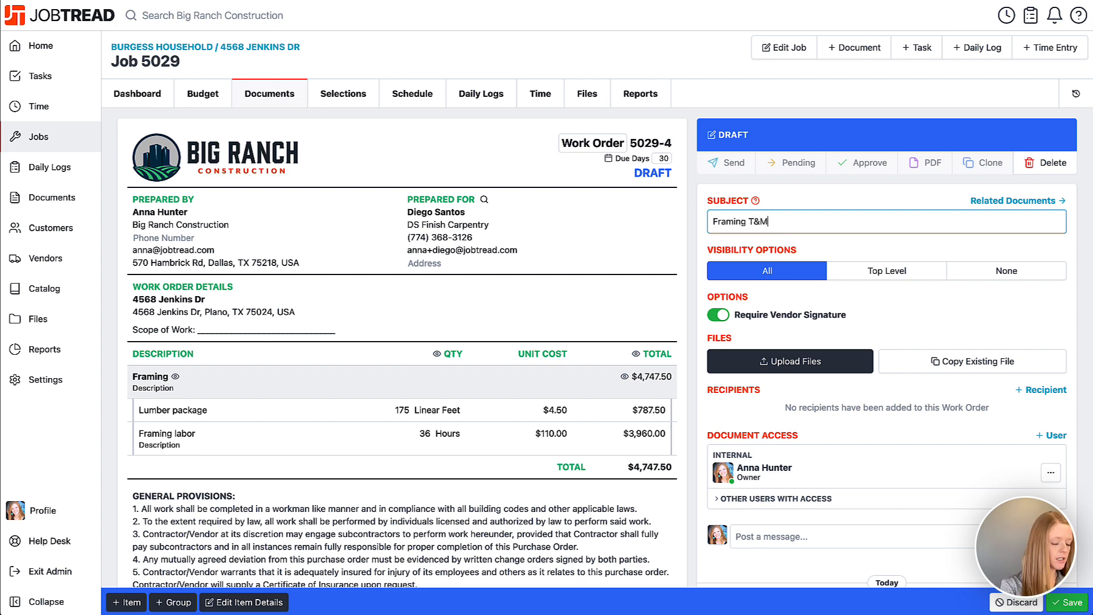
{"action": "scroll", "coordinate": [798, 245], "scroll_direction": "down", "scroll_amount": 2}
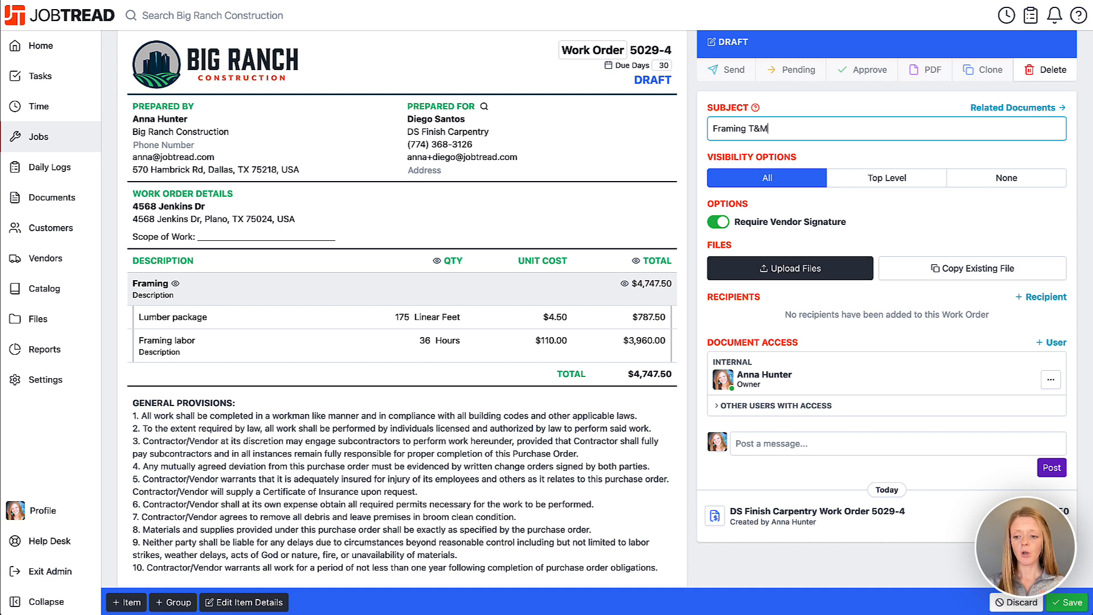
{"action": "left_click", "coordinate": [1061, 603]}
{"action": "scroll", "coordinate": [717, 276], "scroll_direction": "up", "scroll_amount": 2}
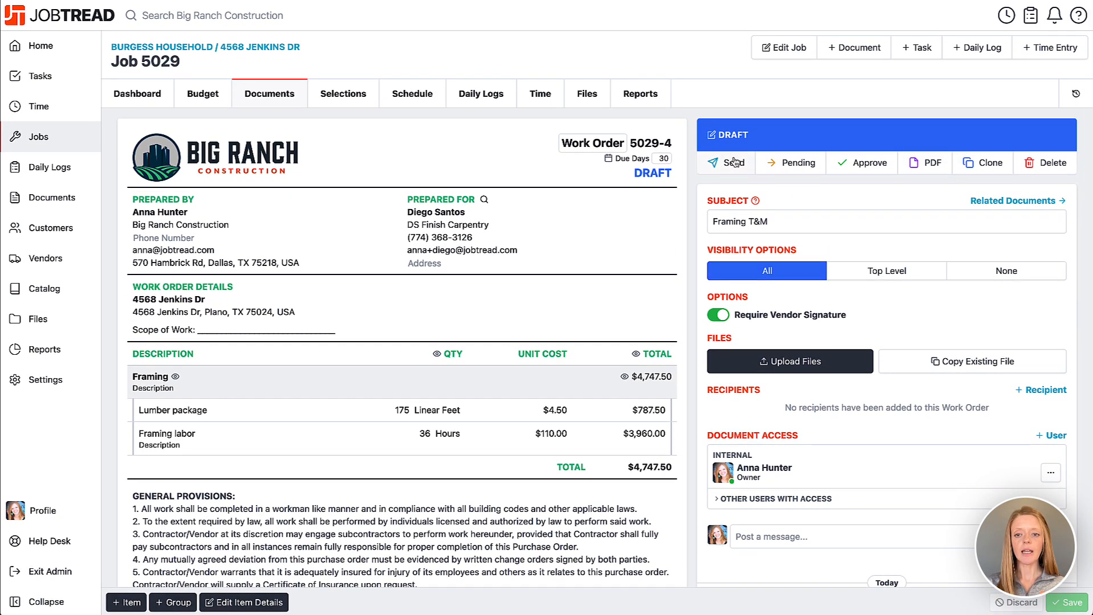
Send the framing work order to the DS Finish Carpentry contact with a required signature and the default email message.
{"action": "left_click", "coordinate": [716, 166]}
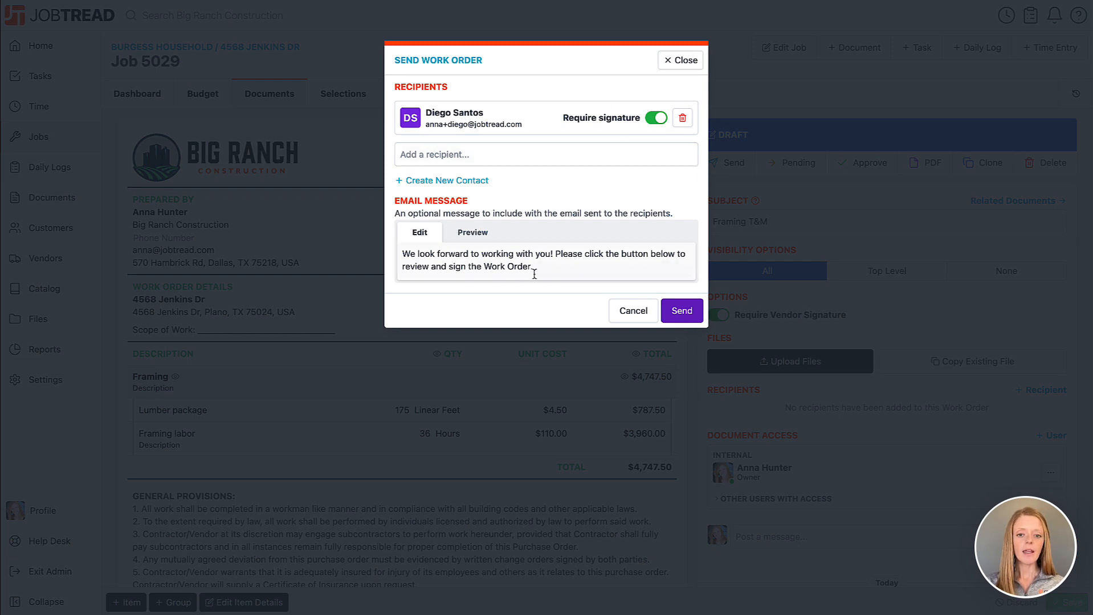
{"action": "left_click_drag", "start_coordinate": [533, 268], "coordinate": [417, 255]}
{"action": "left_click", "coordinate": [417, 254]}
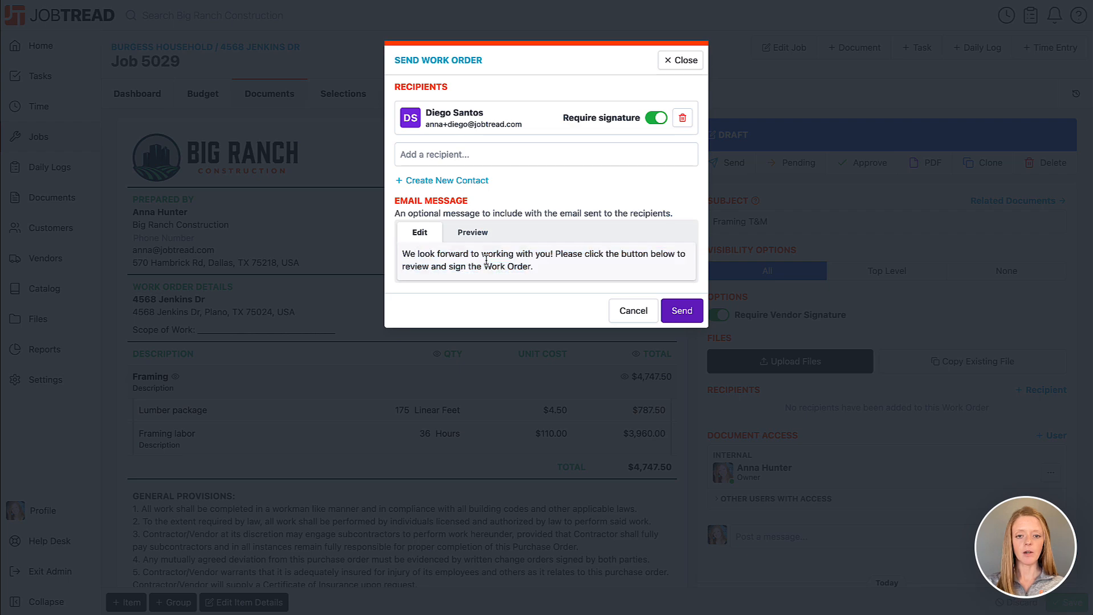
{"action": "left_click", "coordinate": [686, 318]}
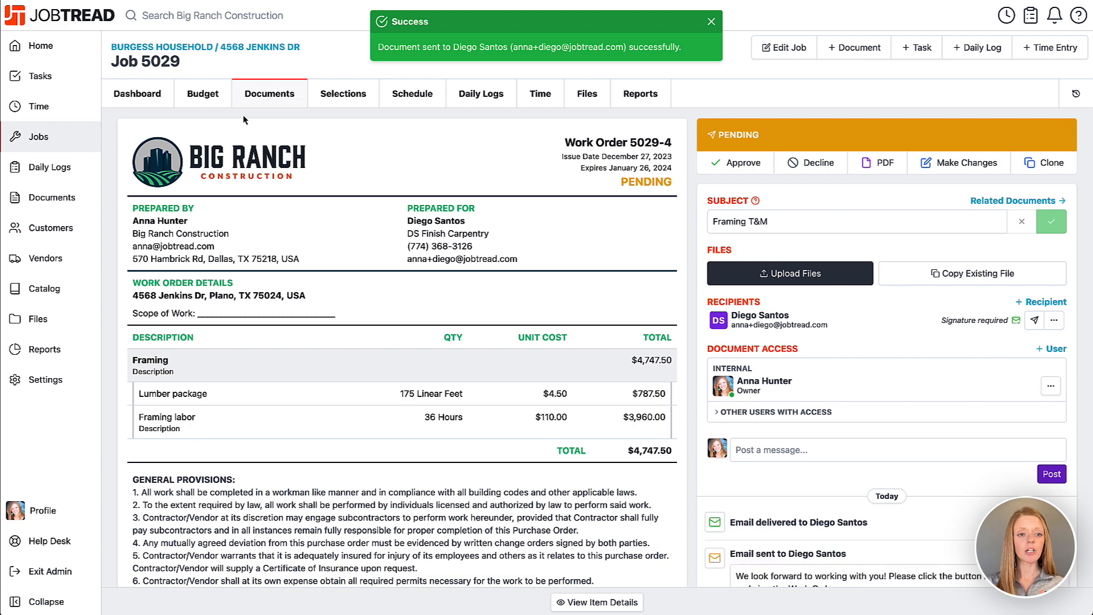
Examine the Framing group's committed costs in the job budget and expand the Lumber package's linked documents.
{"action": "left_click", "coordinate": [211, 101]}
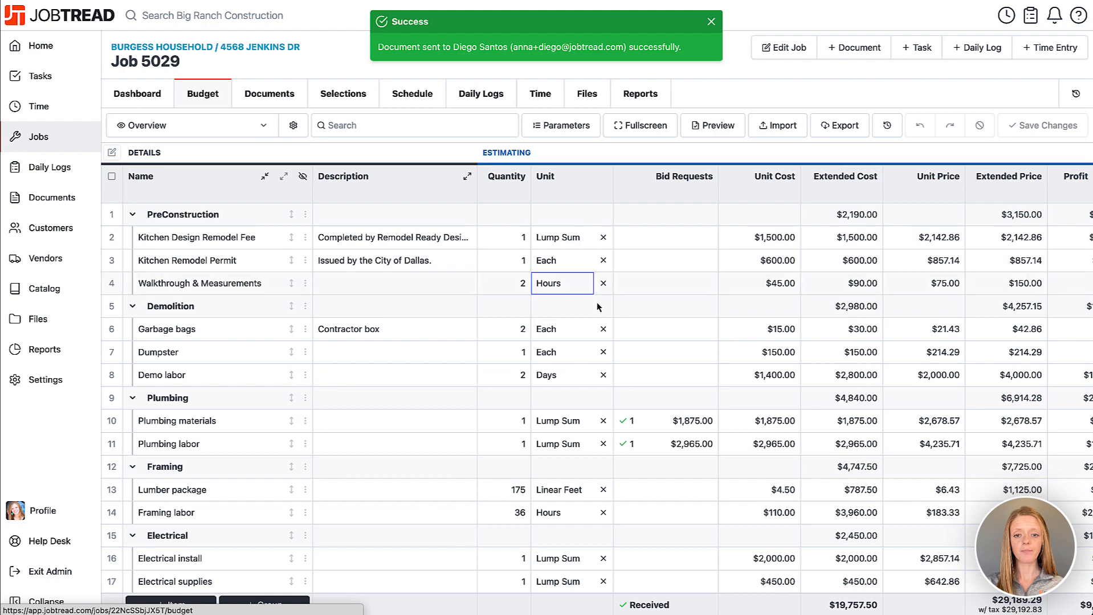
{"action": "scroll", "coordinate": [807, 335], "scroll_direction": "right", "scroll_amount": 10}
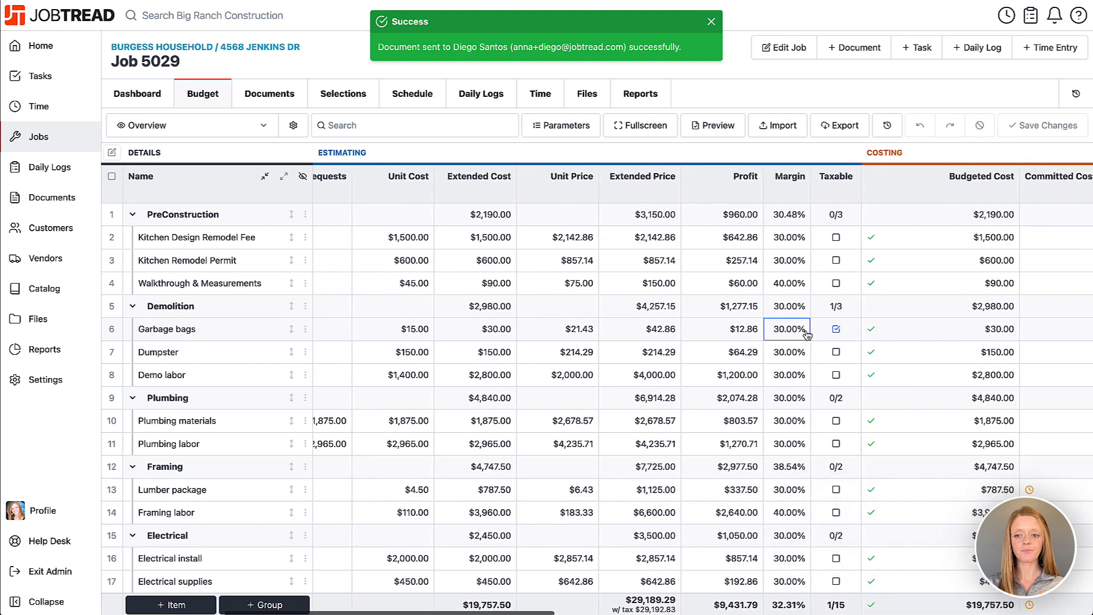
{"action": "scroll", "coordinate": [805, 331], "scroll_direction": "right", "scroll_amount": 5}
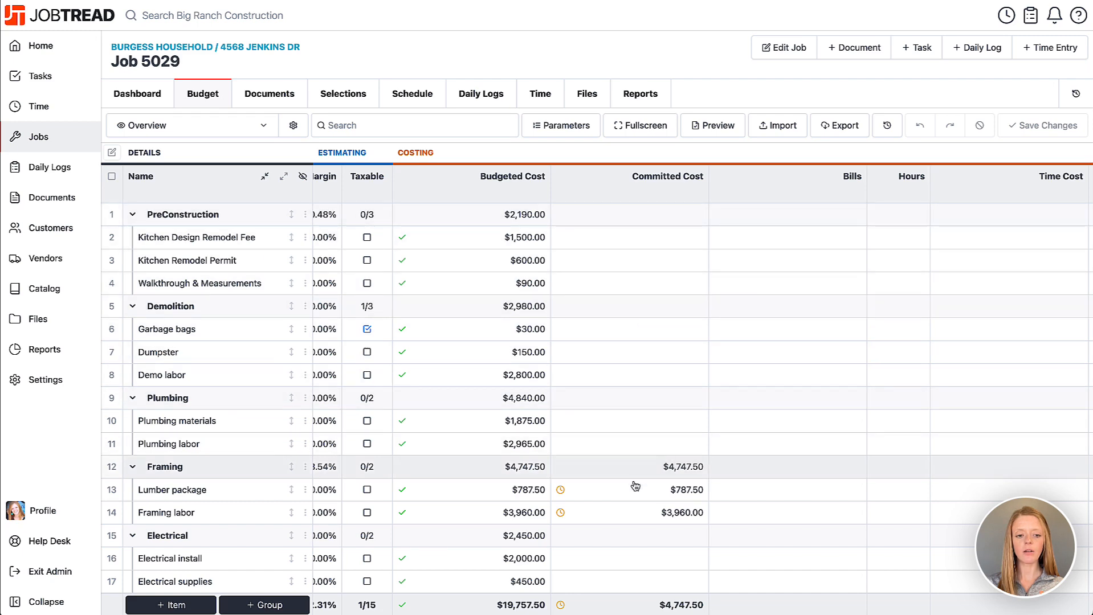
{"action": "scroll", "coordinate": [634, 513], "scroll_direction": "down", "scroll_amount": 1}
{"action": "scroll", "coordinate": [634, 501], "scroll_direction": "down", "scroll_amount": 2}
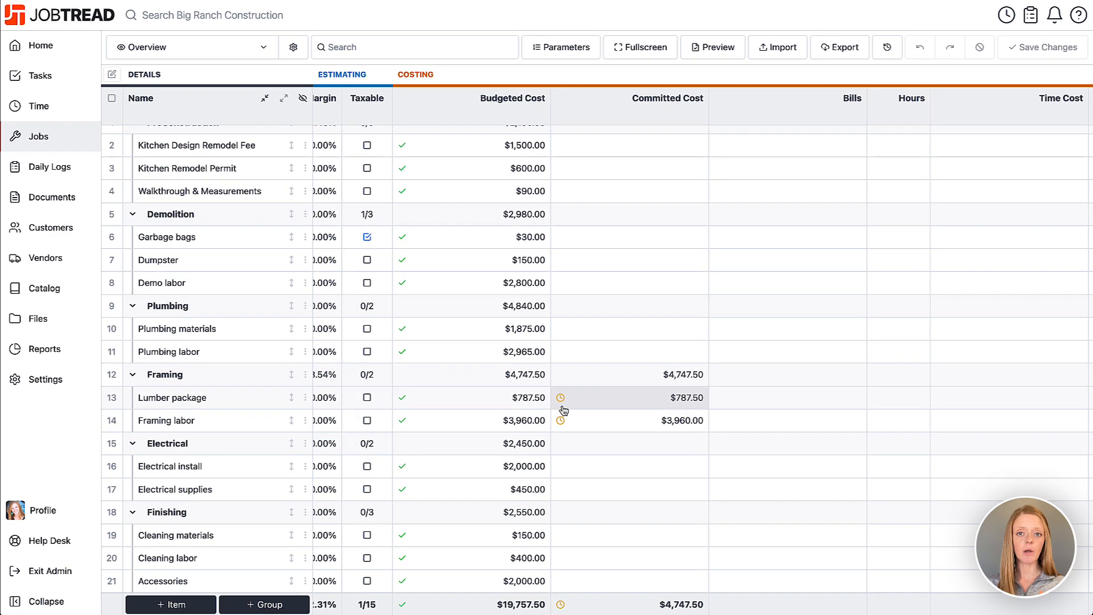
{"action": "left_click", "coordinate": [601, 407]}
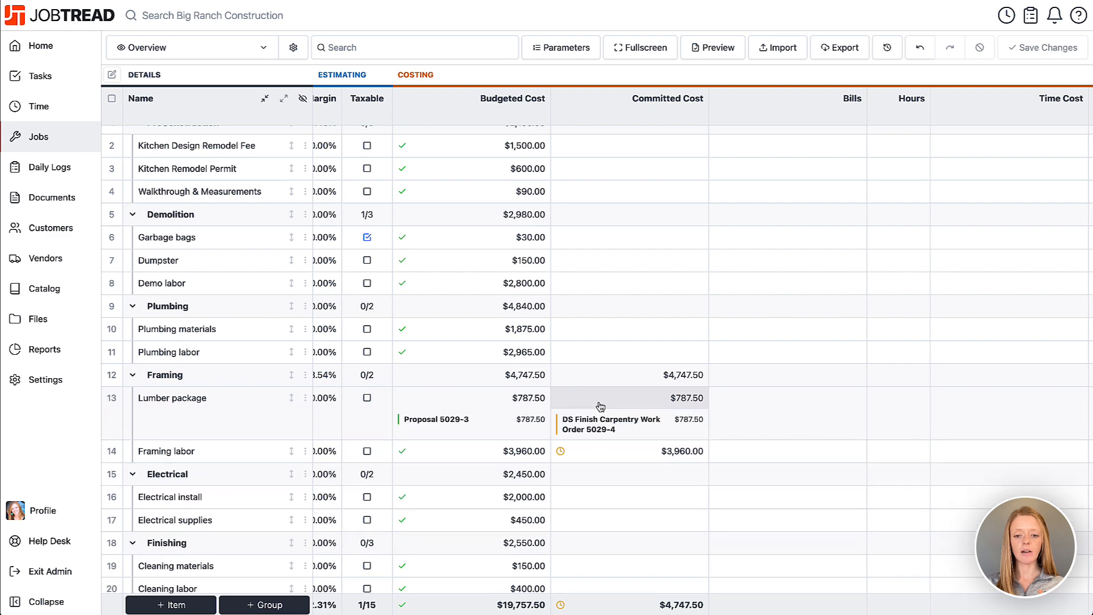
Open the DS Finish Carpentry work order from the budget, draw the vendor's signature and approve it.
{"action": "left_click", "coordinate": [653, 431]}
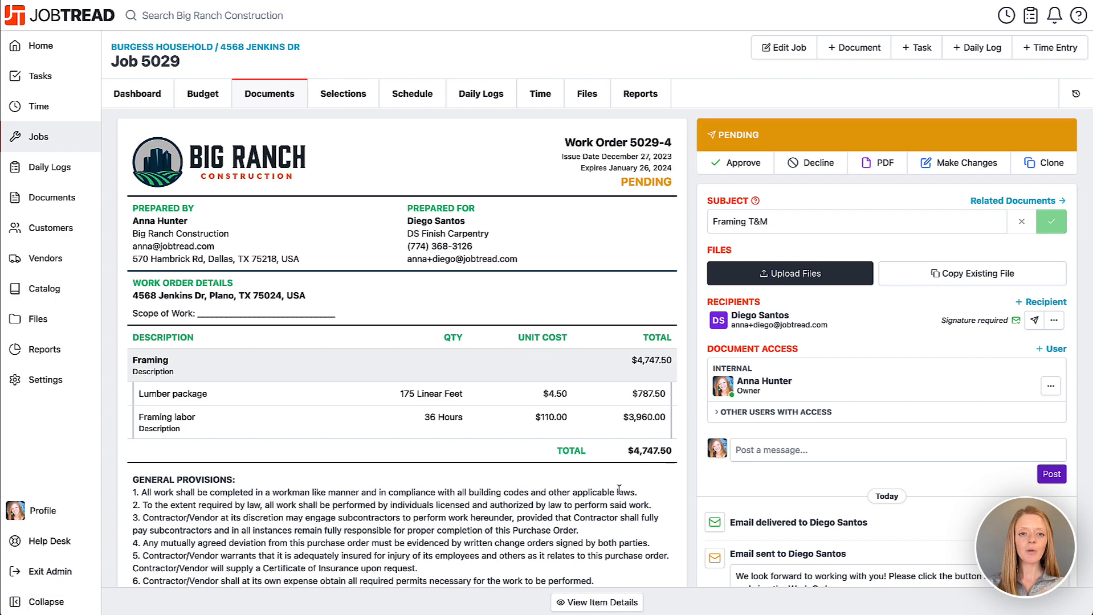
{"action": "scroll", "coordinate": [608, 496], "scroll_direction": "down", "scroll_amount": 5}
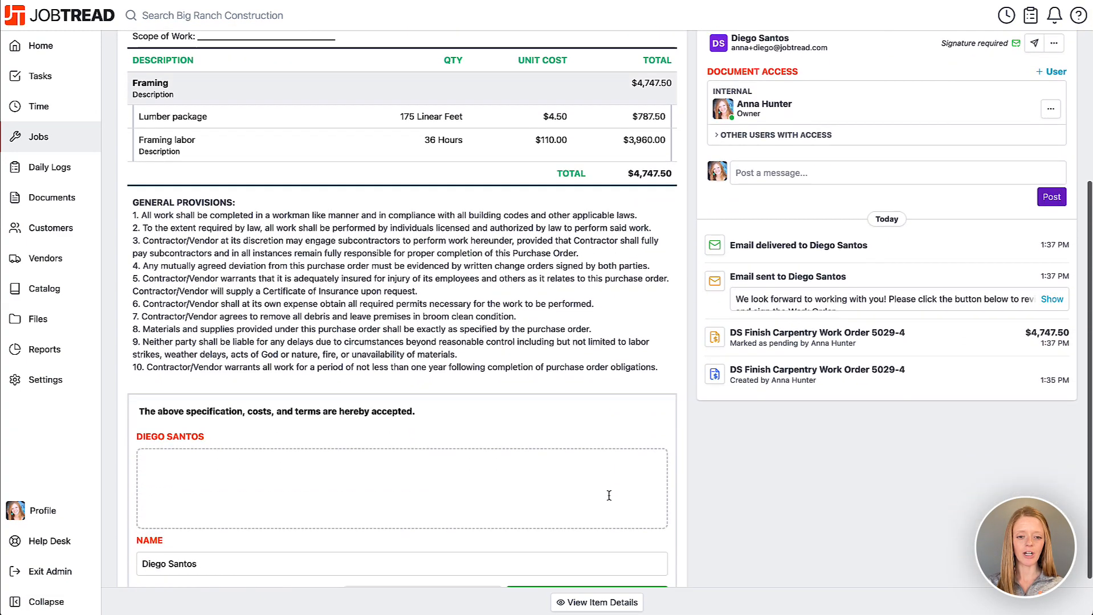
{"action": "left_click_drag", "start_coordinate": [226, 460], "coordinate": [500, 453]}
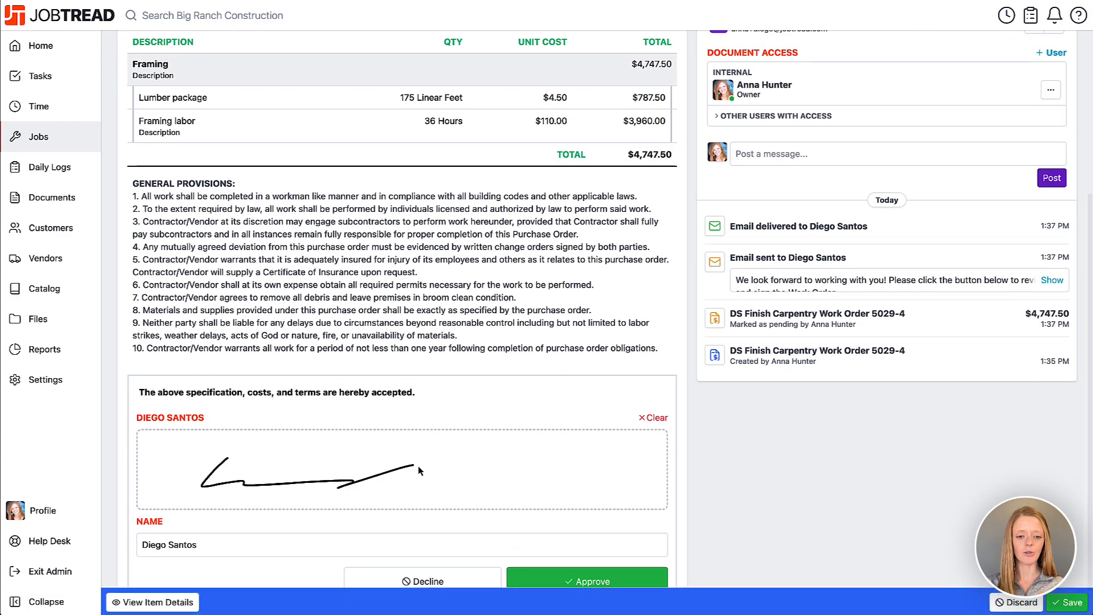
{"action": "scroll", "coordinate": [552, 466], "scroll_direction": "down", "scroll_amount": 1}
{"action": "left_click", "coordinate": [593, 544]}
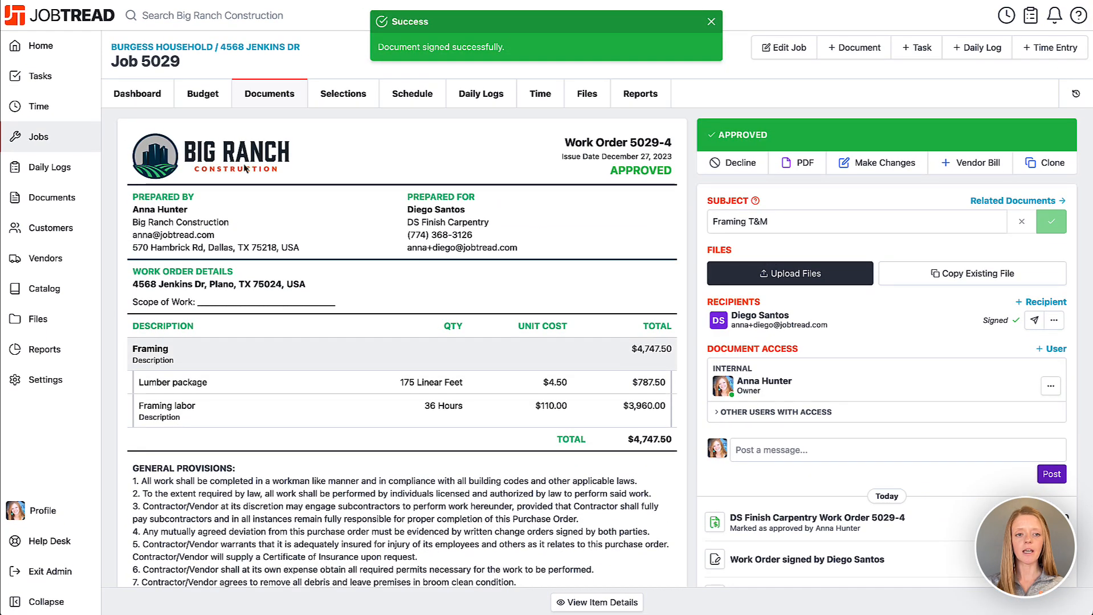
Check the approval status of Framing's committed costs in the job budget and collapse the Lumber package's linked documents.
{"action": "left_click", "coordinate": [207, 97]}
{"action": "scroll", "coordinate": [747, 398], "scroll_direction": "right", "scroll_amount": 10}
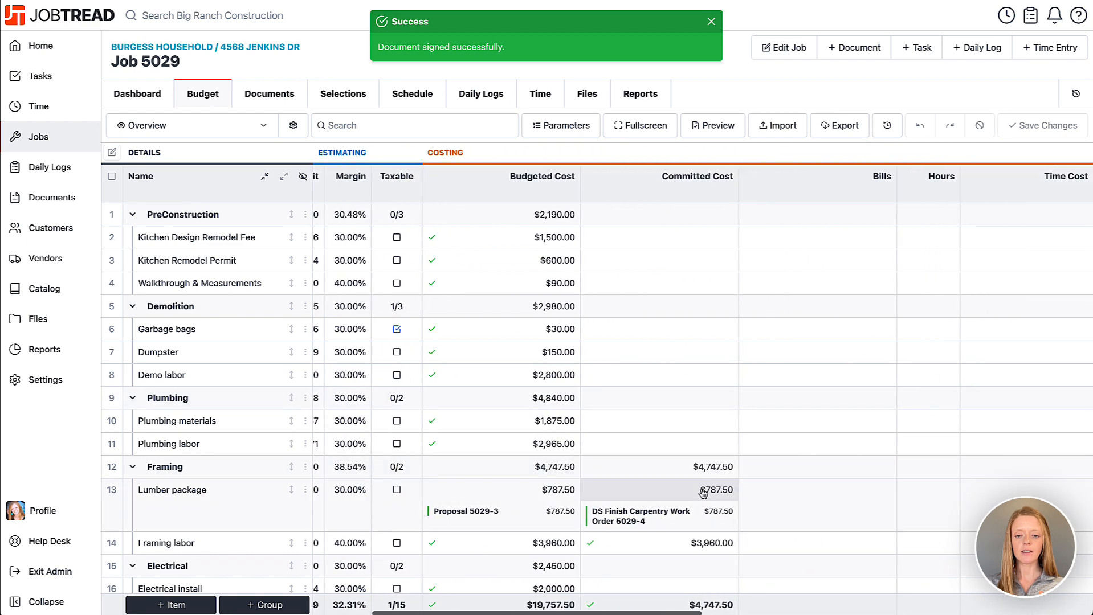
{"action": "left_click", "coordinate": [705, 492]}
{"action": "left_click", "coordinate": [624, 494]}
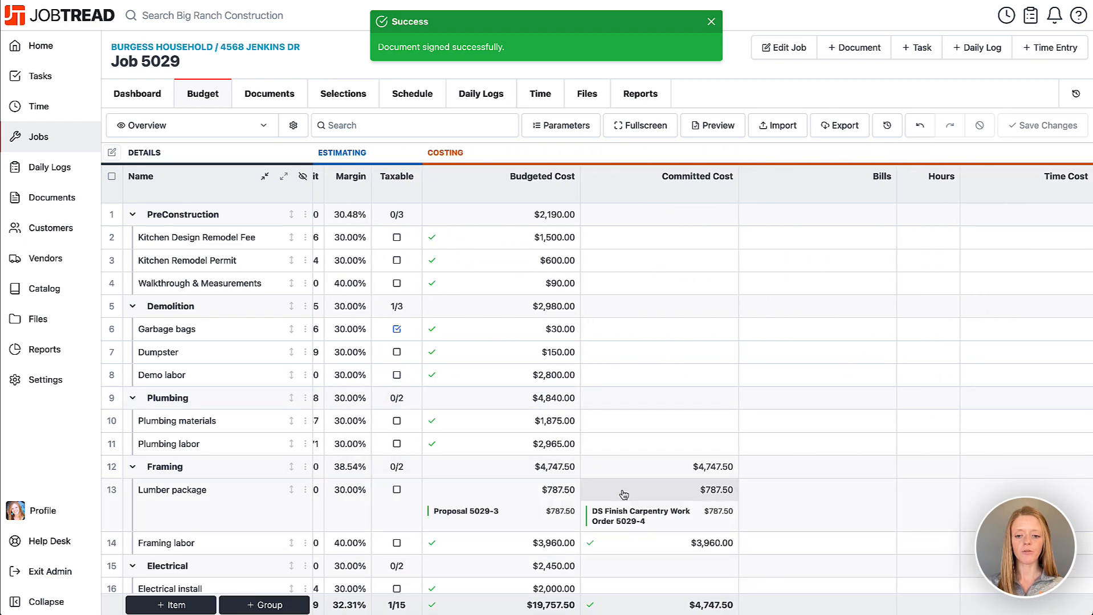
{"action": "left_click", "coordinate": [624, 495]}
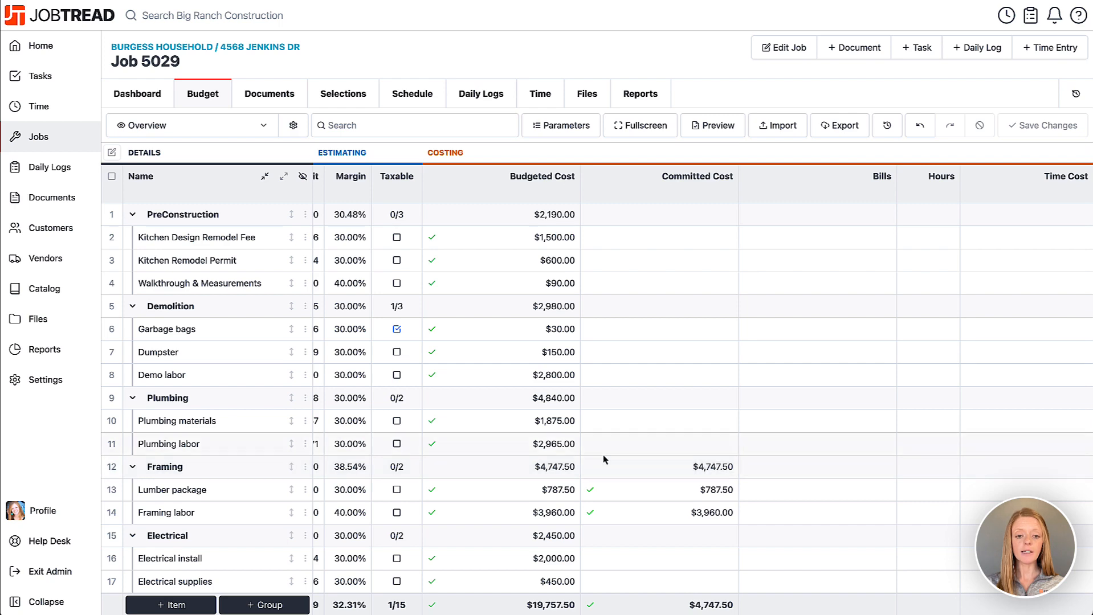
Expand the bid requests for Plumbing materials in the budget's estimating section.
{"action": "scroll", "coordinate": [603, 455], "scroll_direction": "left", "scroll_amount": 10}
{"action": "scroll", "coordinate": [604, 455], "scroll_direction": "left", "scroll_amount": 5}
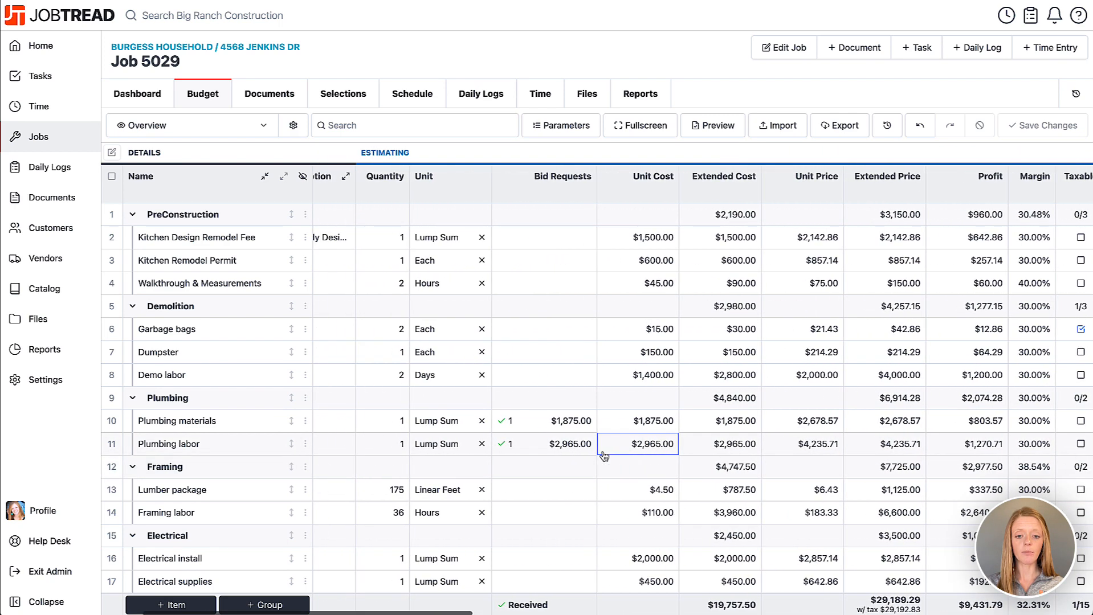
{"action": "left_click", "coordinate": [535, 421]}
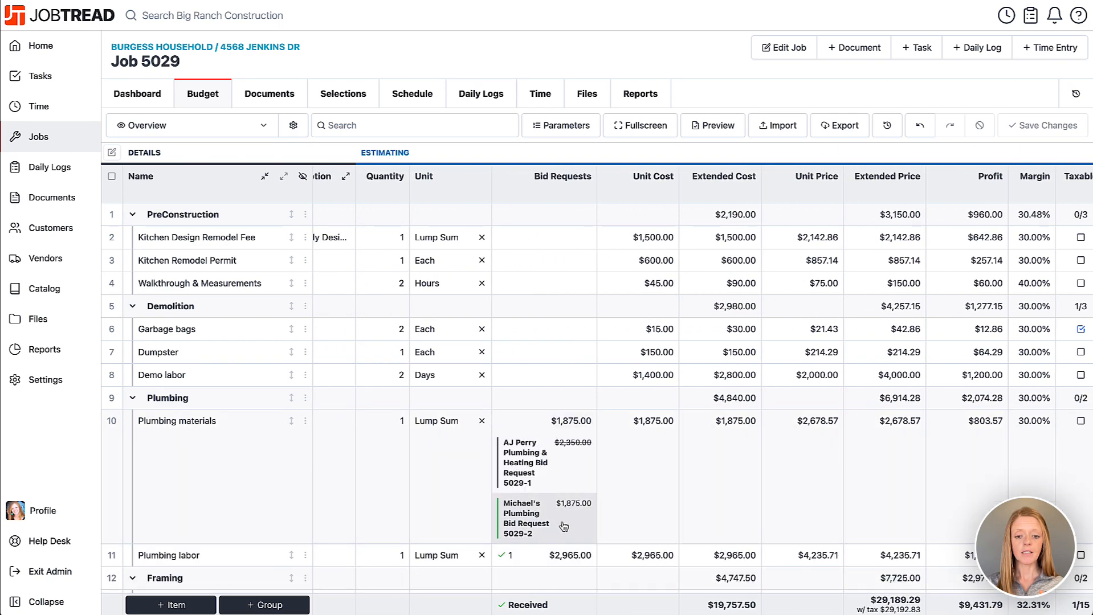
Open the submitted Michael's Plumbing bid request and create a vendor order from it using the Purchase Order template.
{"action": "left_click", "coordinate": [263, 100]}
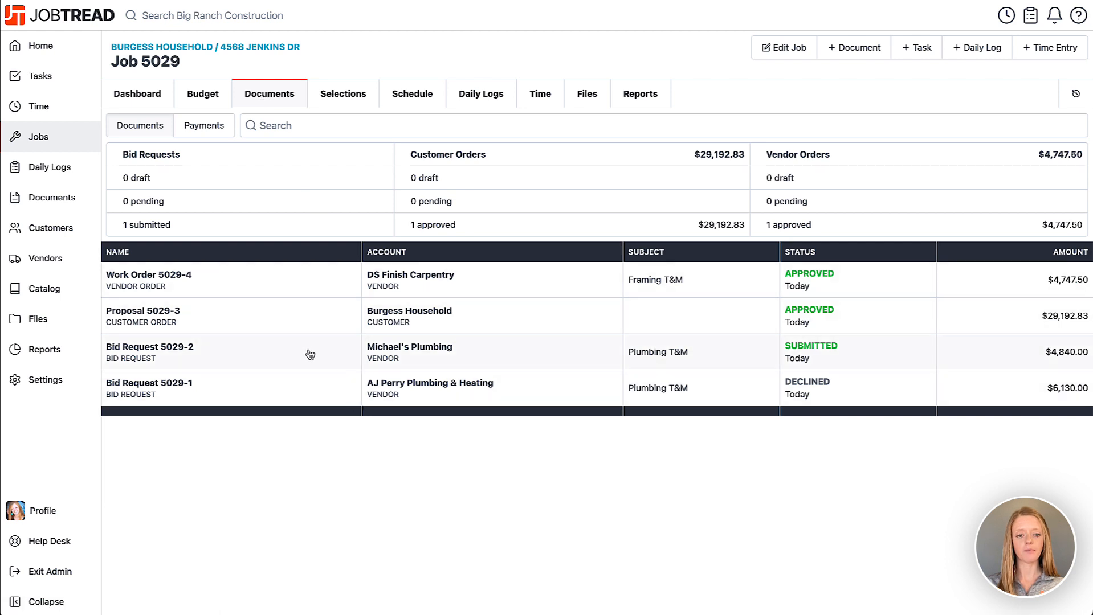
{"action": "left_click", "coordinate": [281, 356]}
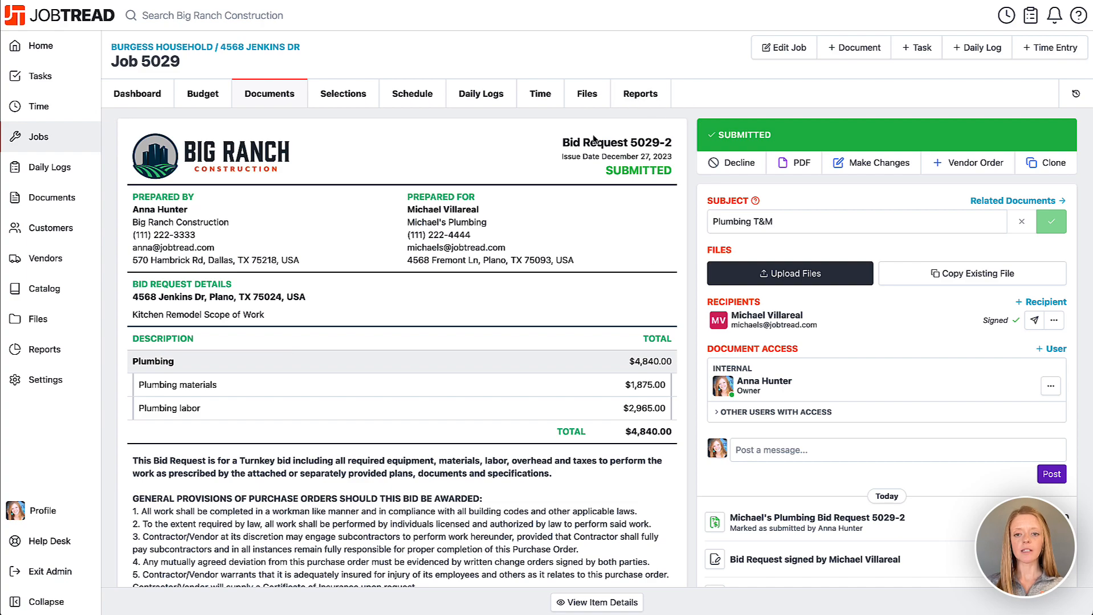
{"action": "scroll", "coordinate": [618, 254], "scroll_direction": "down", "scroll_amount": 4}
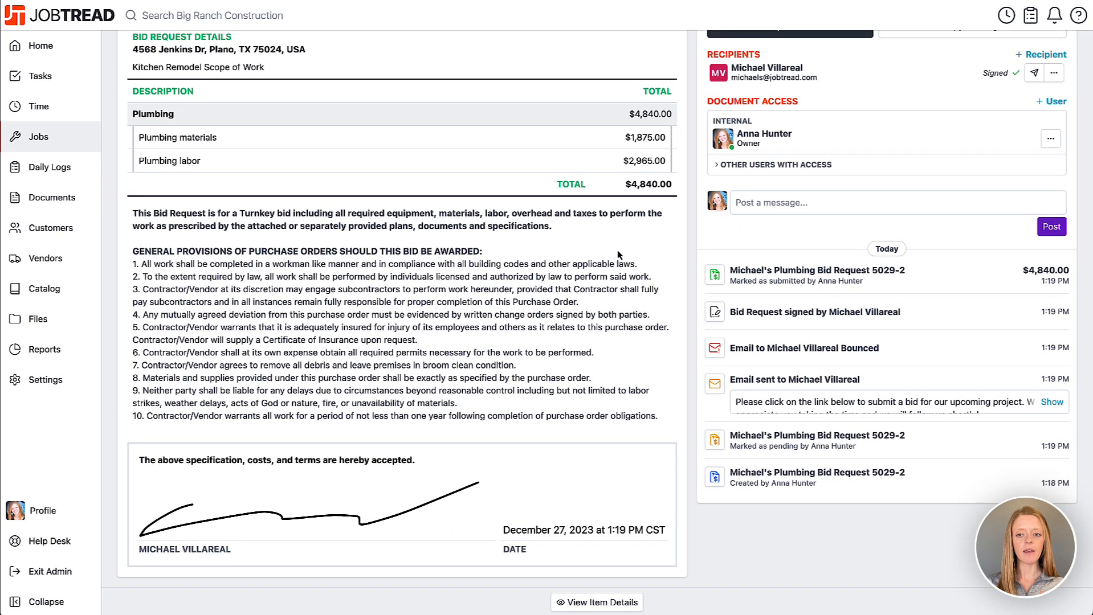
{"action": "scroll", "coordinate": [616, 254], "scroll_direction": "up", "scroll_amount": 5}
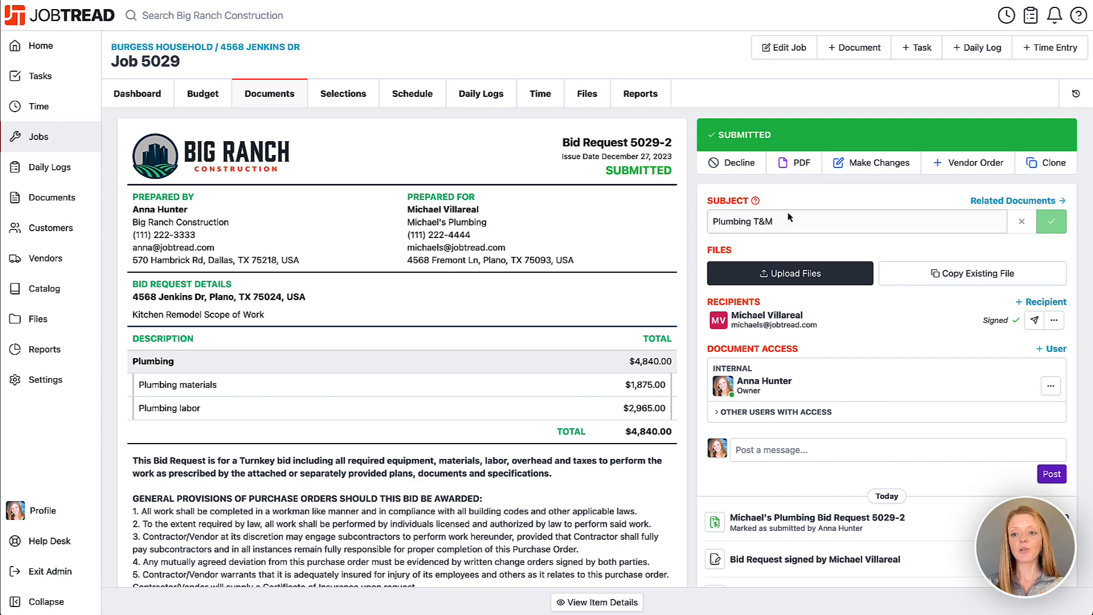
{"action": "left_click", "coordinate": [957, 173]}
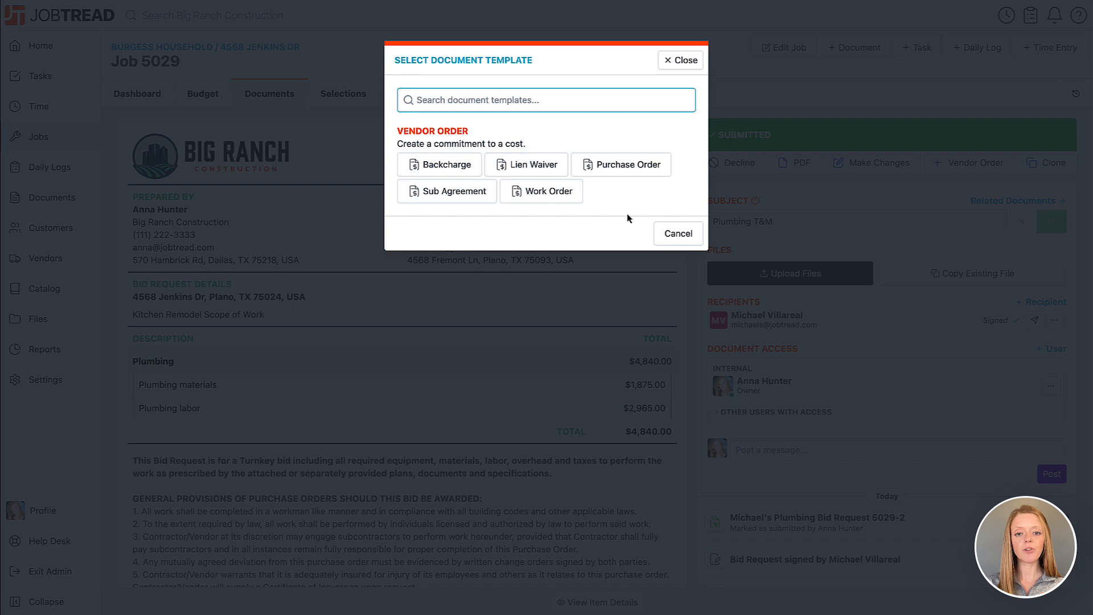
{"action": "left_click", "coordinate": [628, 165]}
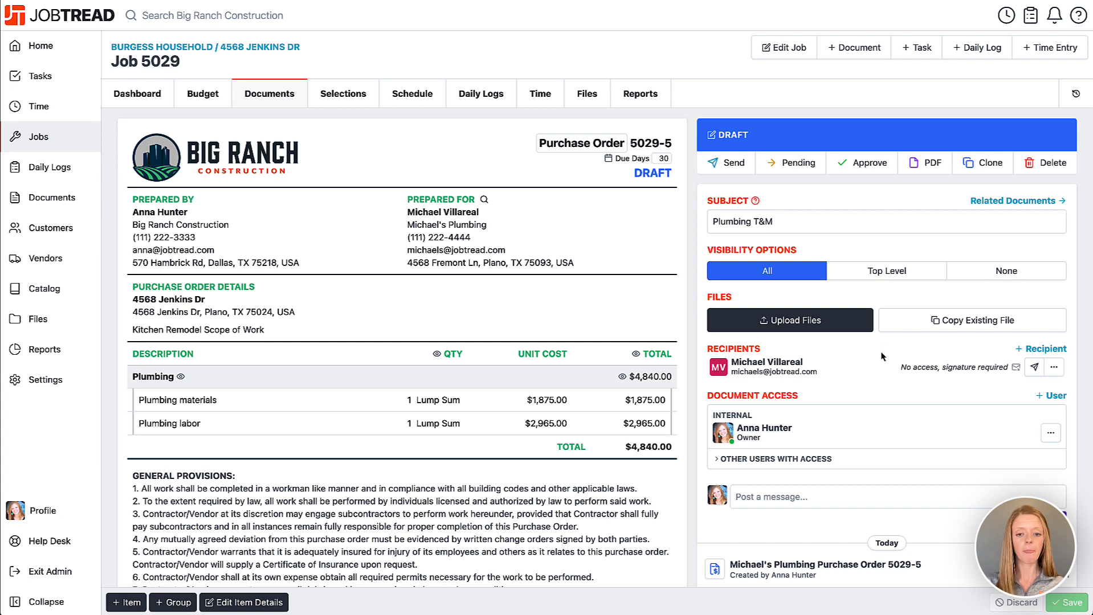
Hide the quantity column on the Michael's Plumbing purchase order and save the draft.
{"action": "left_click", "coordinate": [456, 250]}
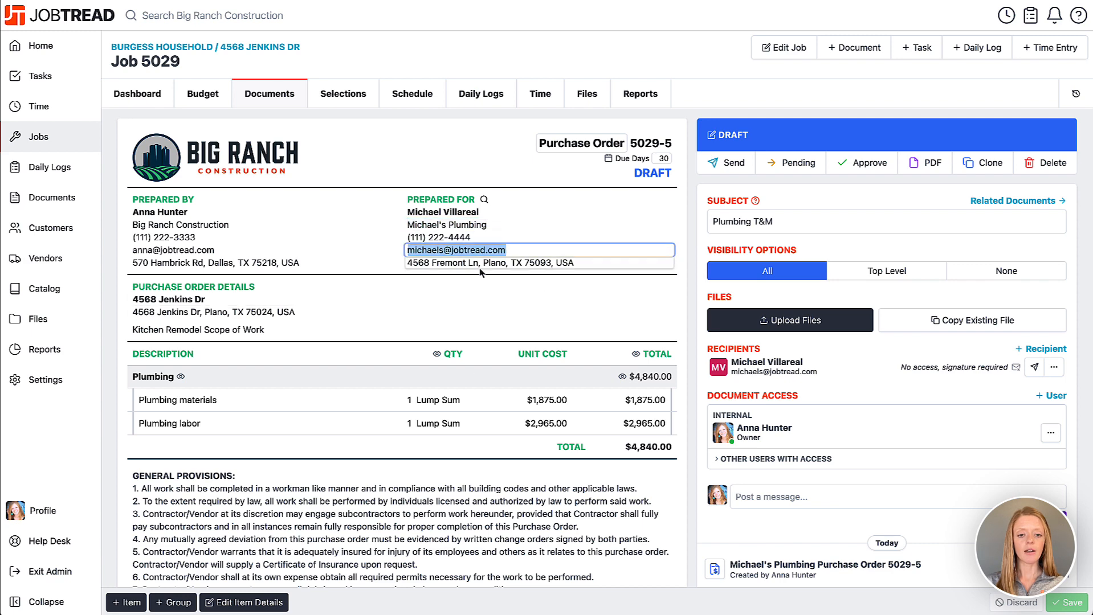
{"action": "left_click", "coordinate": [437, 354]}
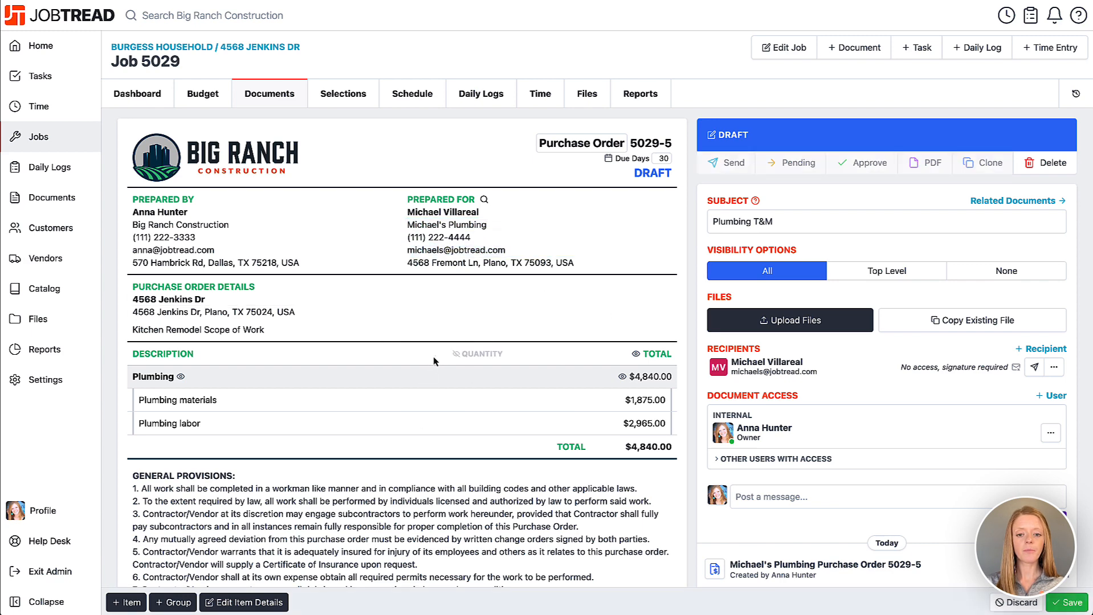
{"action": "scroll", "coordinate": [702, 451], "scroll_direction": "down", "scroll_amount": 2}
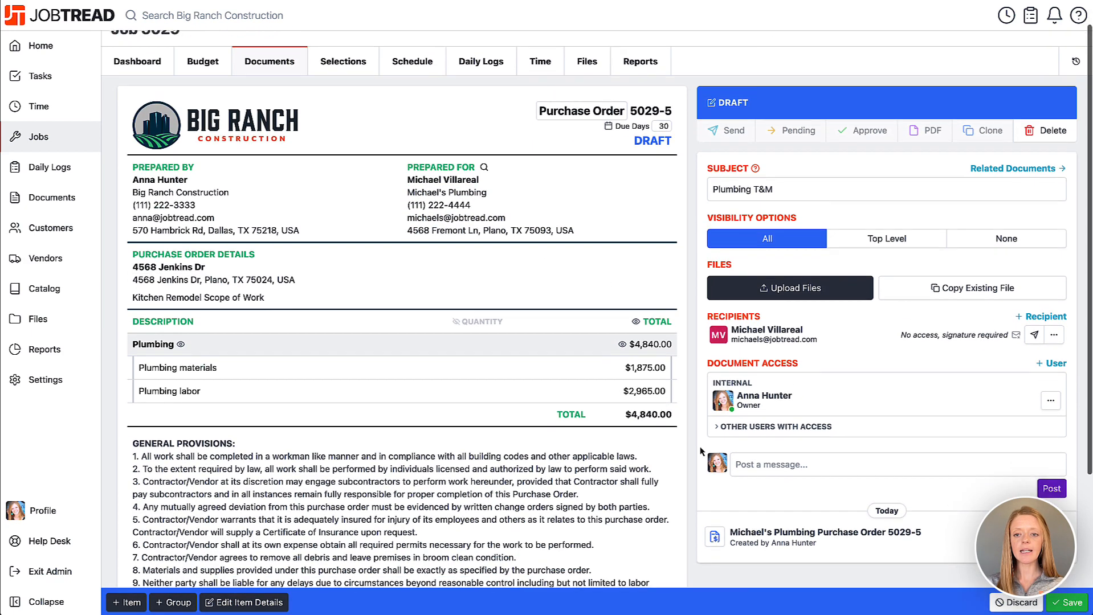
{"action": "scroll", "coordinate": [702, 452], "scroll_direction": "up", "scroll_amount": 1}
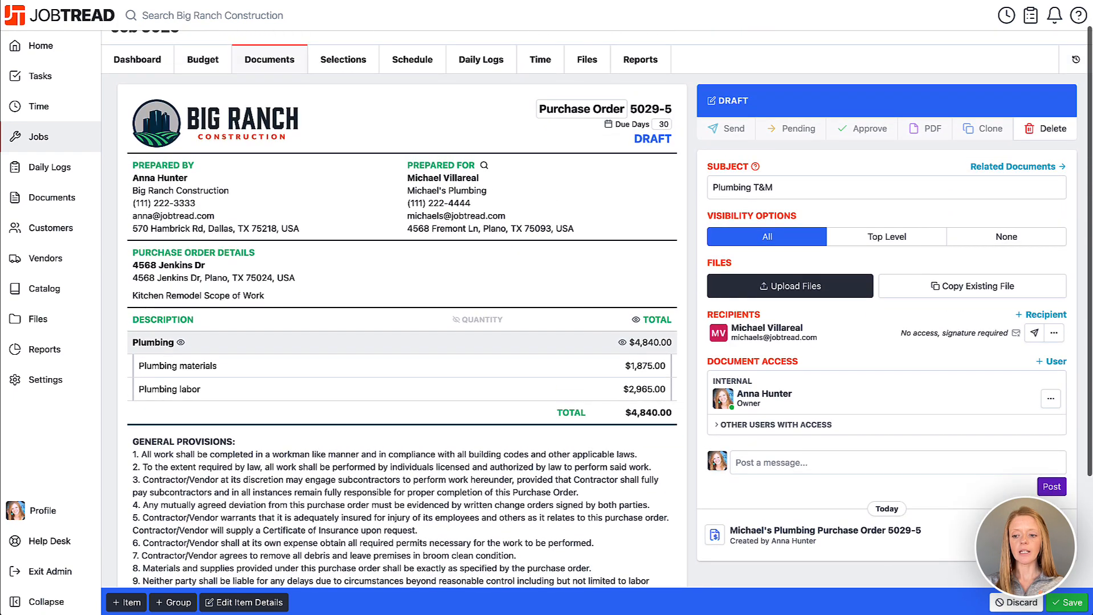
{"action": "left_click", "coordinate": [1058, 603]}
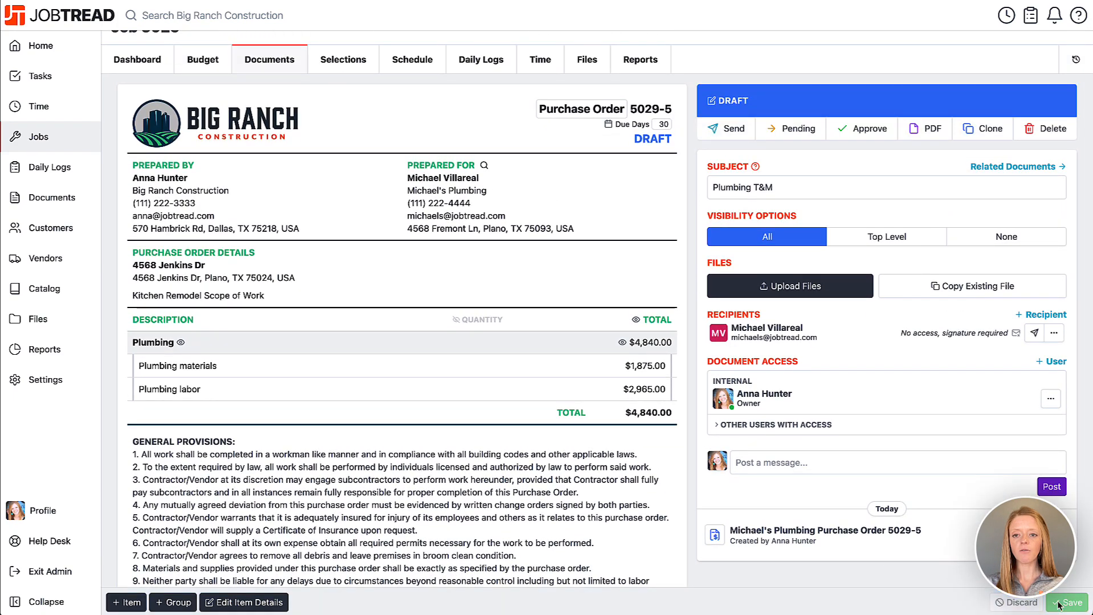
Send the plumbing purchase order to its vendor contact with a signature required, and approve it with a drawn signature.
{"action": "left_click", "coordinate": [711, 134]}
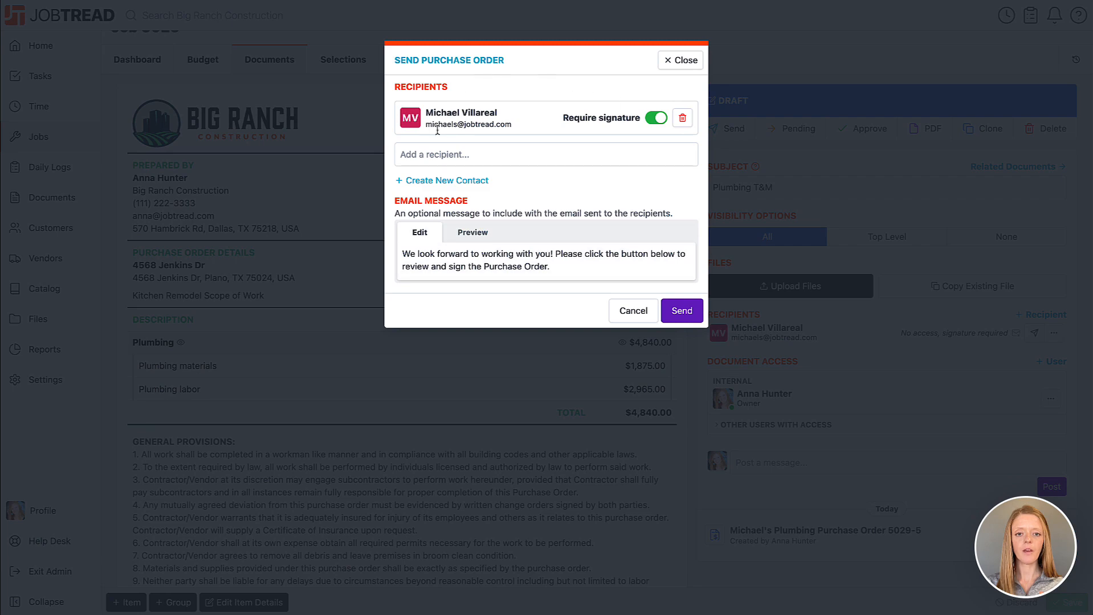
{"action": "left_click", "coordinate": [678, 313]}
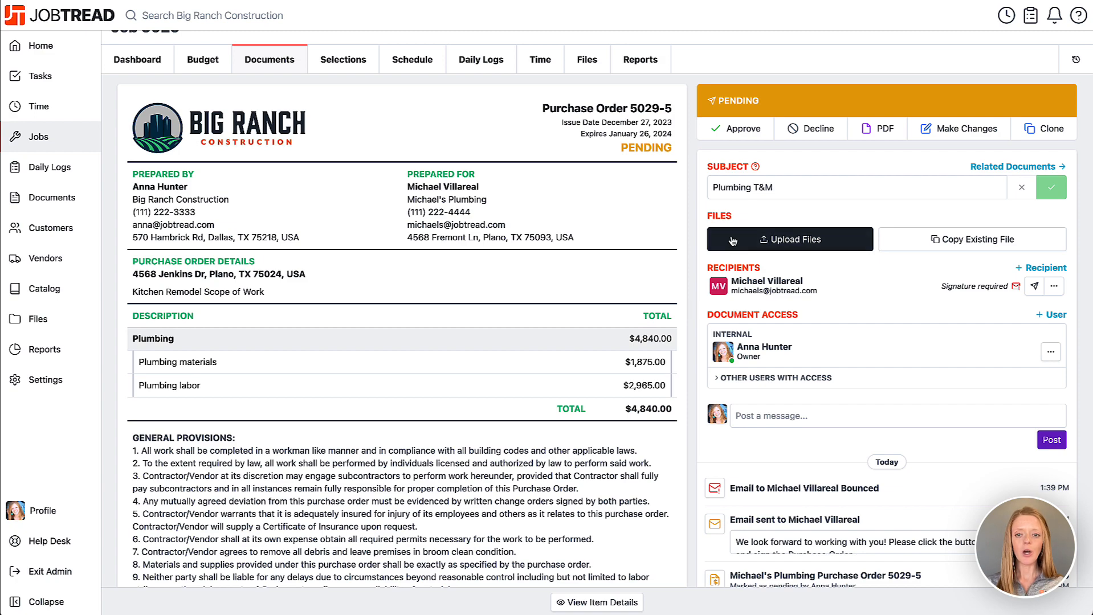
{"action": "scroll", "coordinate": [713, 257], "scroll_direction": "down", "scroll_amount": 5}
{"action": "left_click_drag", "start_coordinate": [207, 449], "coordinate": [397, 435]}
{"action": "left_click", "coordinate": [587, 543]}
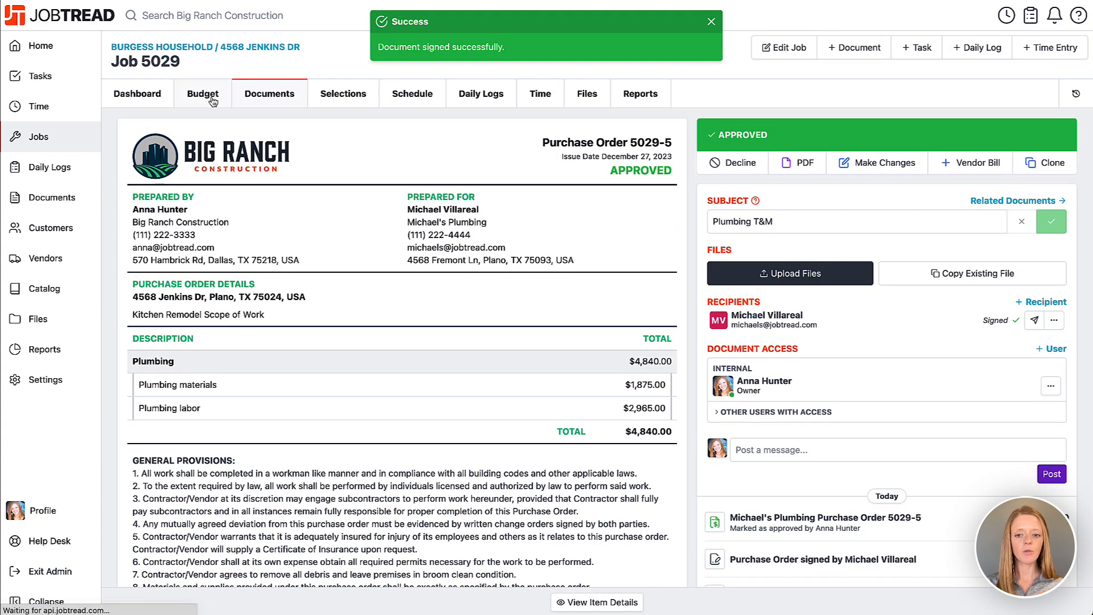
Check the committed costs for Plumbing materials and labor in the job budget's costing section.
{"action": "left_click", "coordinate": [212, 101]}
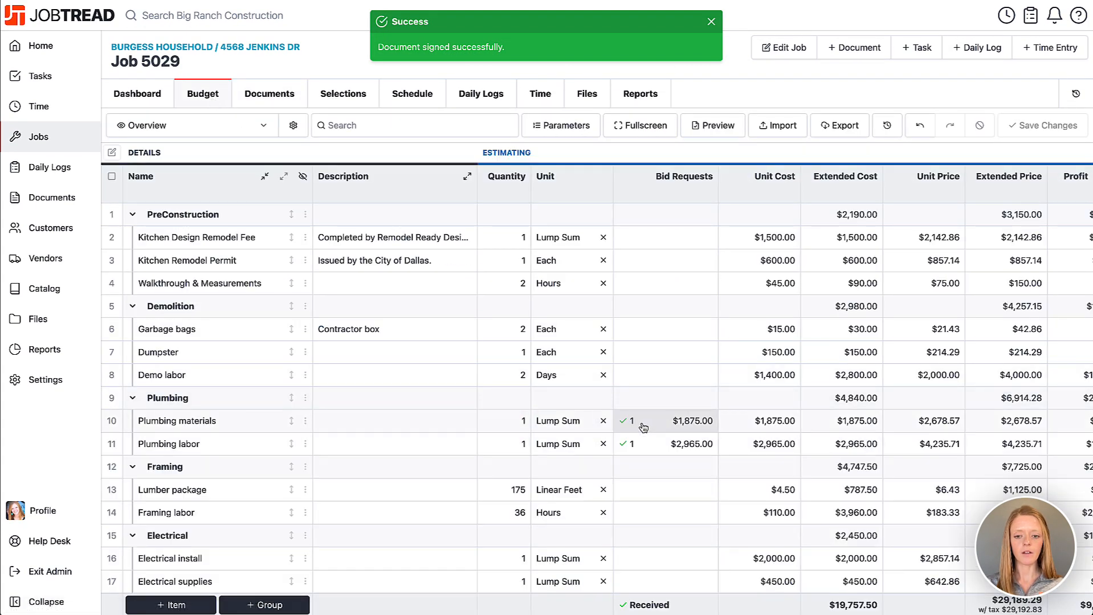
{"action": "scroll", "coordinate": [649, 427], "scroll_direction": "right", "scroll_amount": 5}
{"action": "scroll", "coordinate": [652, 429], "scroll_direction": "right", "scroll_amount": 8}
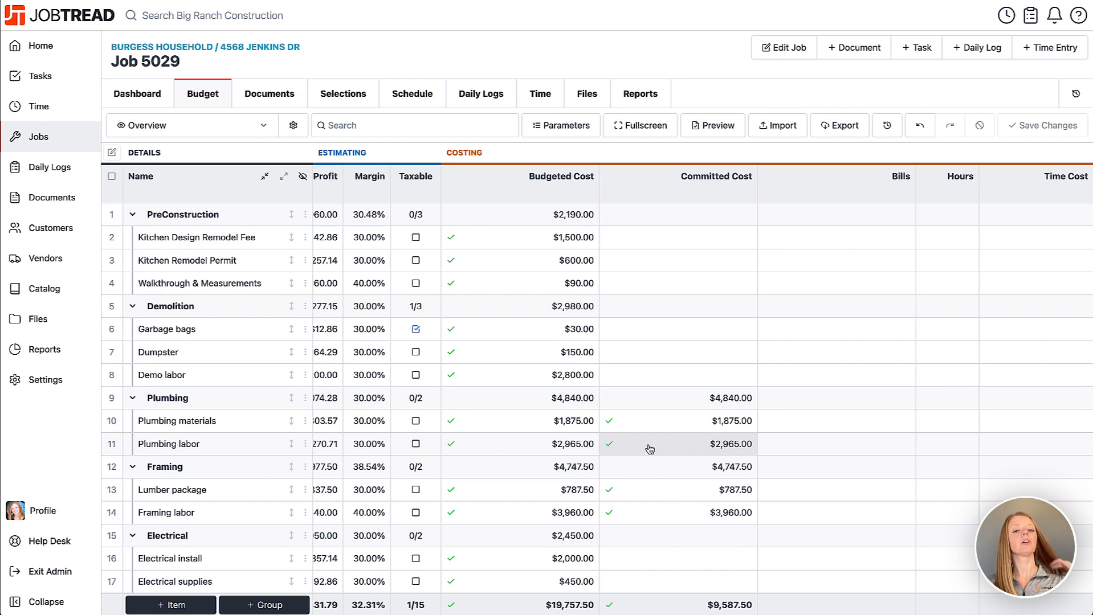
{"action": "scroll", "coordinate": [650, 450], "scroll_direction": "right", "scroll_amount": 5}
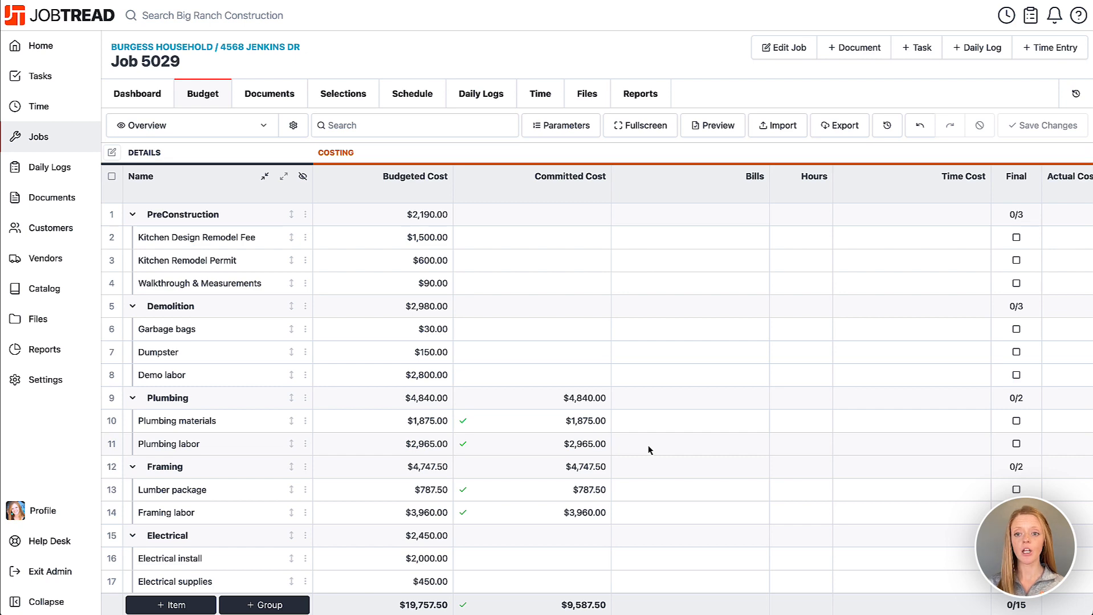
Start a new Expense vendor bill for the job with Home Depot as the vendor.
{"action": "left_click", "coordinate": [851, 50]}
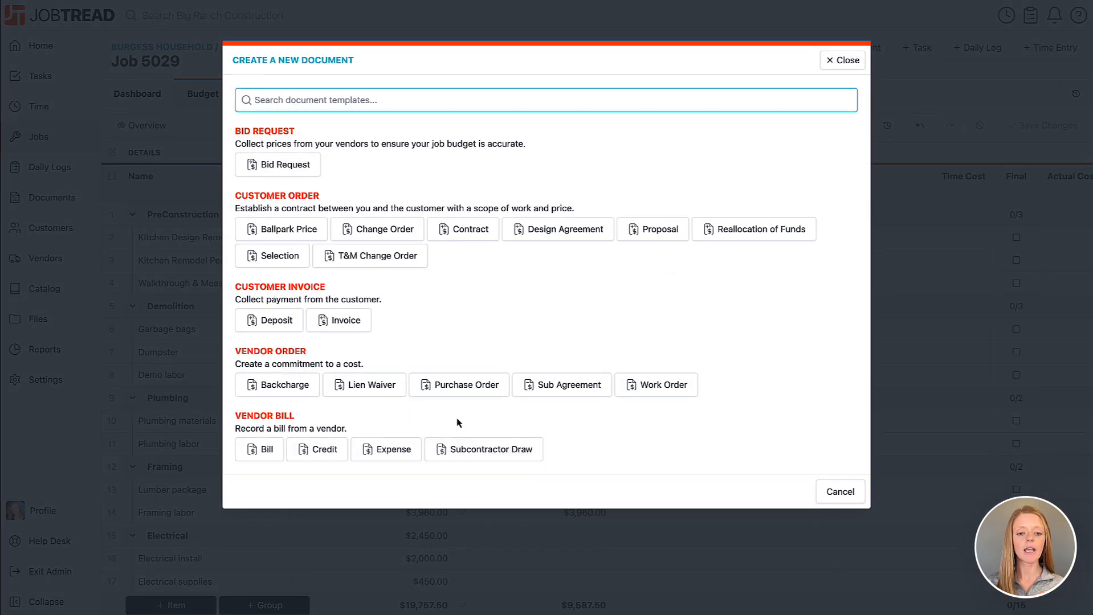
{"action": "left_click", "coordinate": [392, 452]}
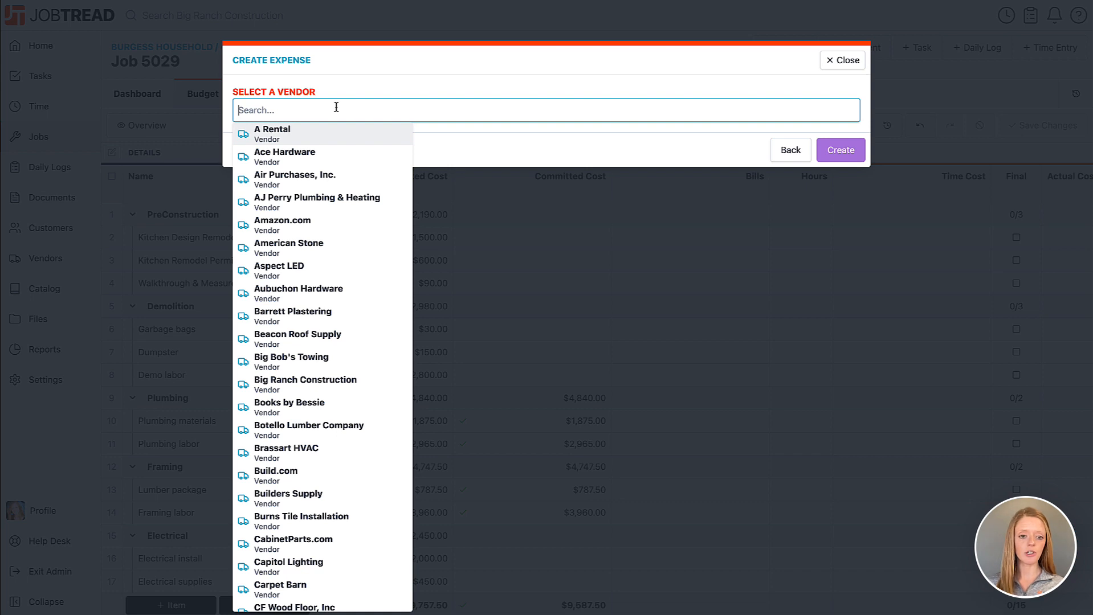
{"action": "type", "text": "home"}
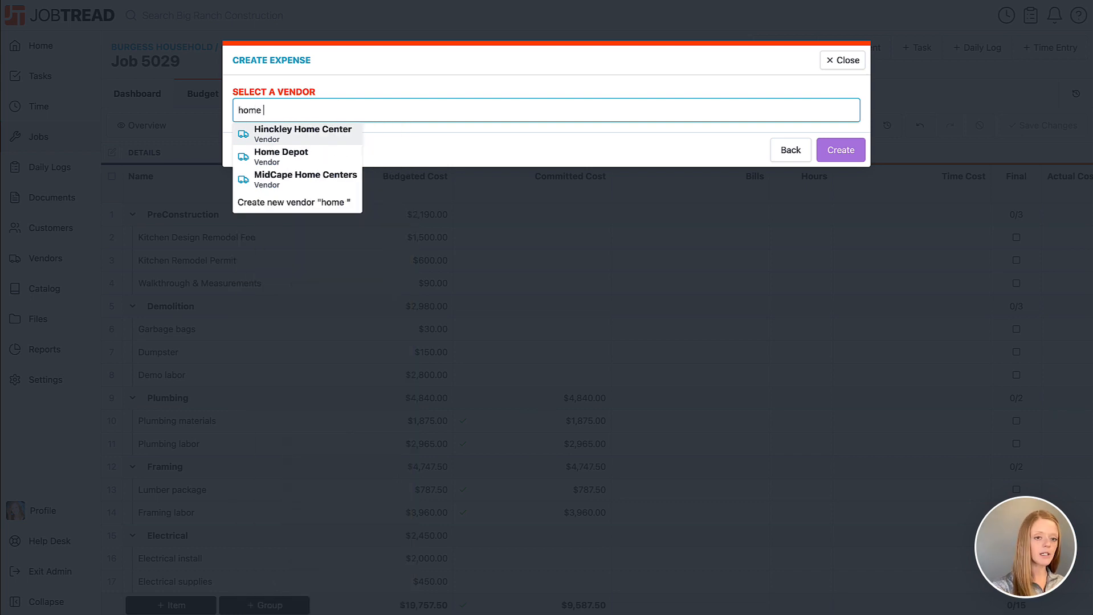
{"action": "left_click", "coordinate": [298, 163]}
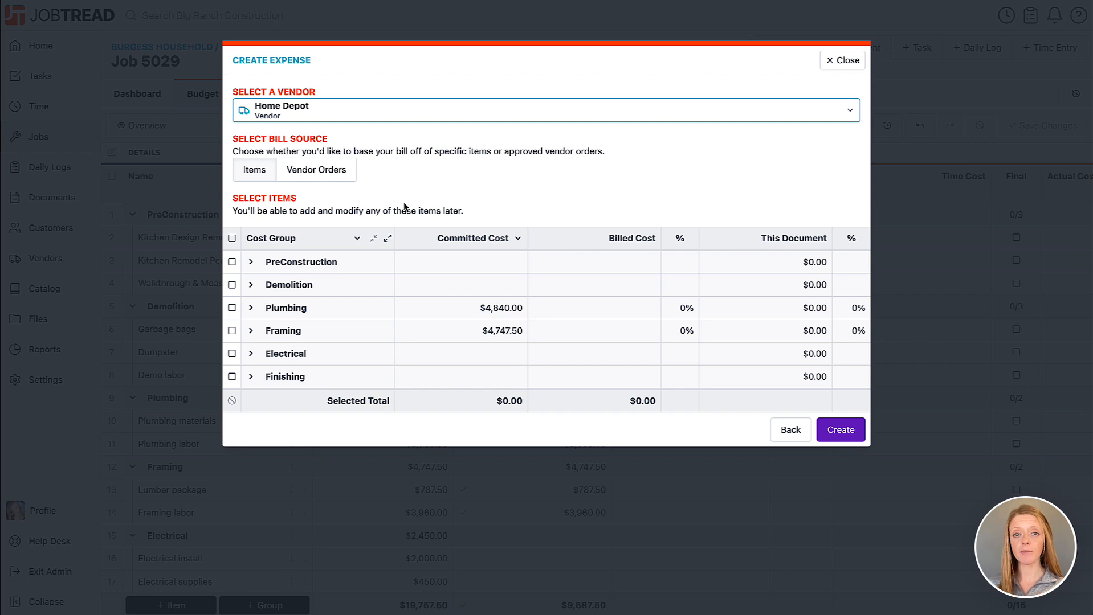
Expand all cost groups in the expense's item list and compare the items against Approved Cost.
{"action": "left_click", "coordinate": [390, 242]}
{"action": "left_click", "coordinate": [388, 239]}
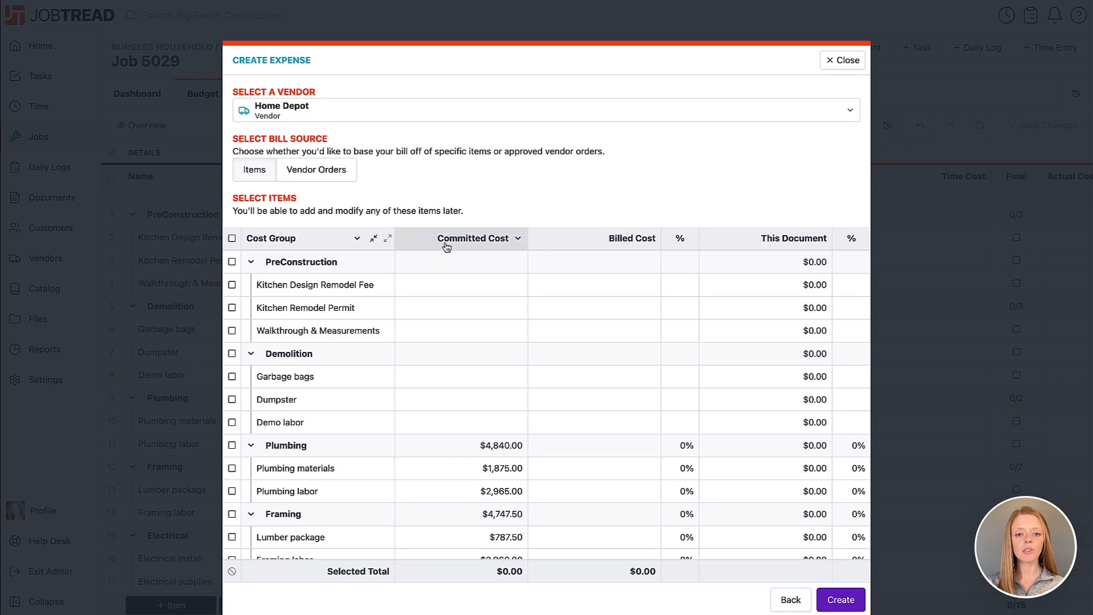
{"action": "left_click", "coordinate": [509, 244]}
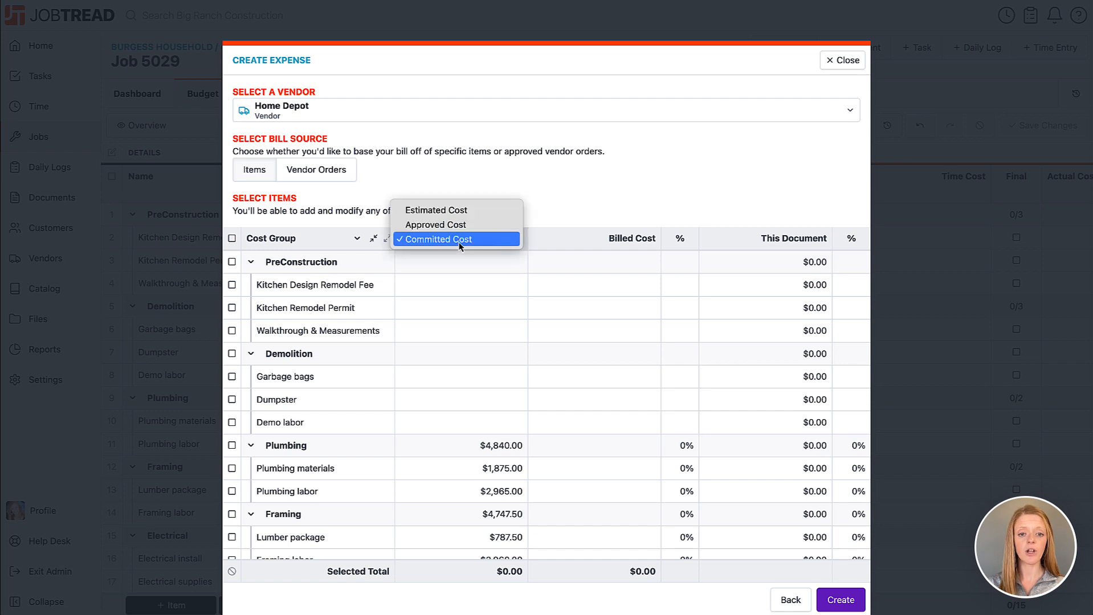
{"action": "left_click", "coordinate": [461, 226]}
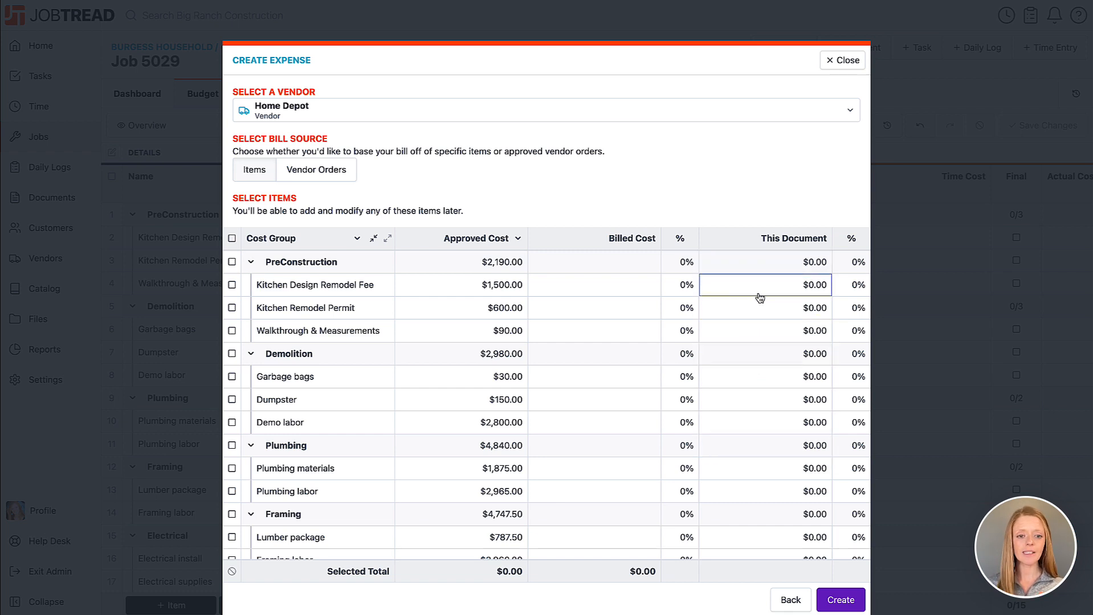
Allocate $45 to Garbage bags and $275 to Electrical supplies on the Home Depot expense.
{"action": "left_click", "coordinate": [787, 378]}
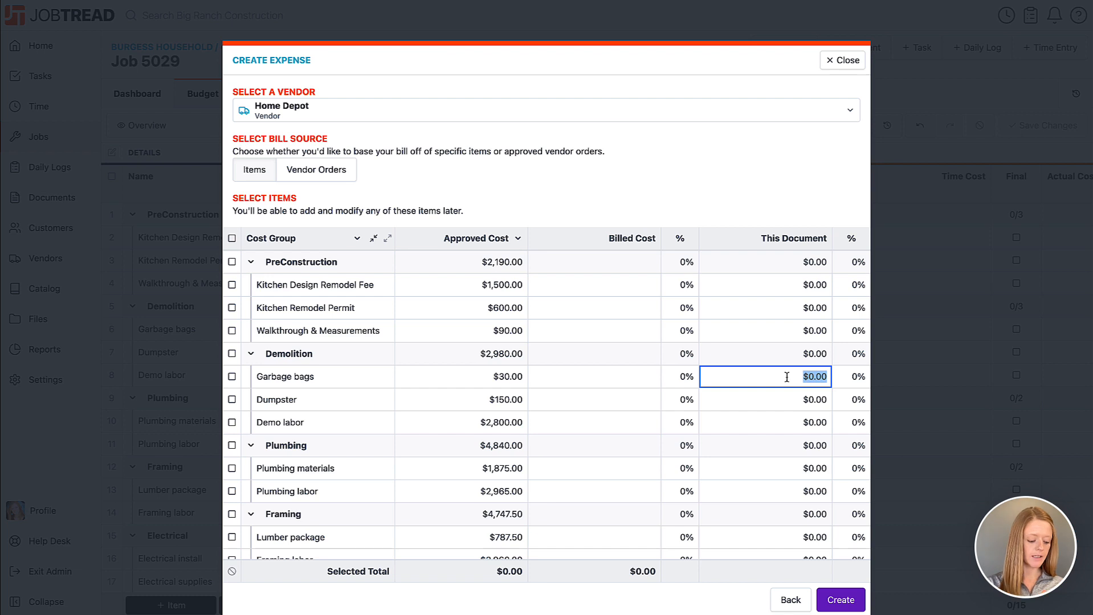
{"action": "type", "text": "45"}
{"action": "left_click", "coordinate": [759, 178]}
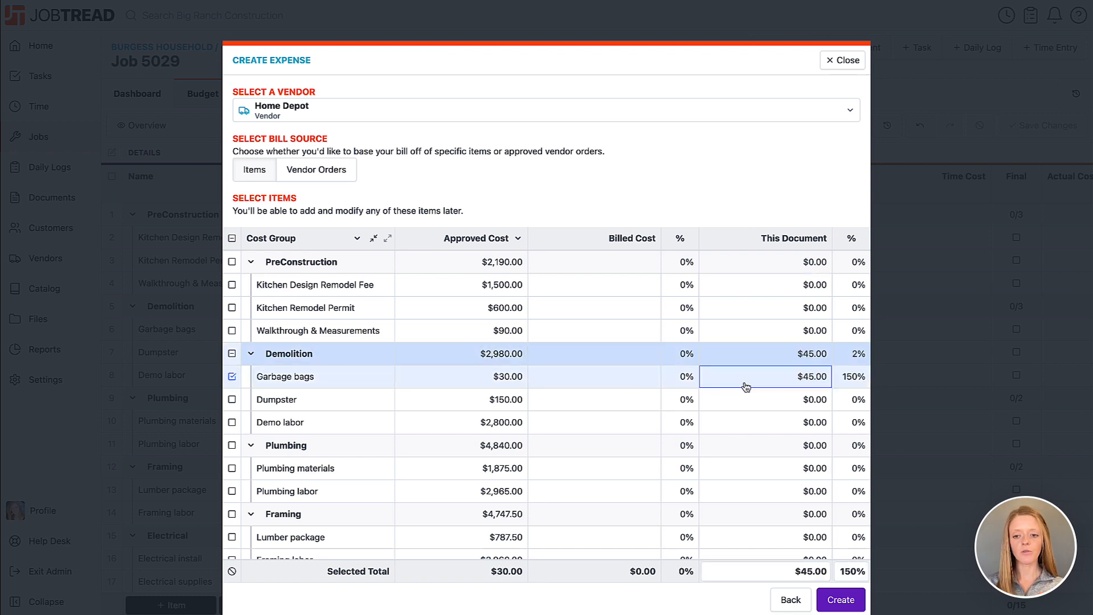
{"action": "scroll", "coordinate": [776, 411], "scroll_direction": "down", "scroll_amount": 1}
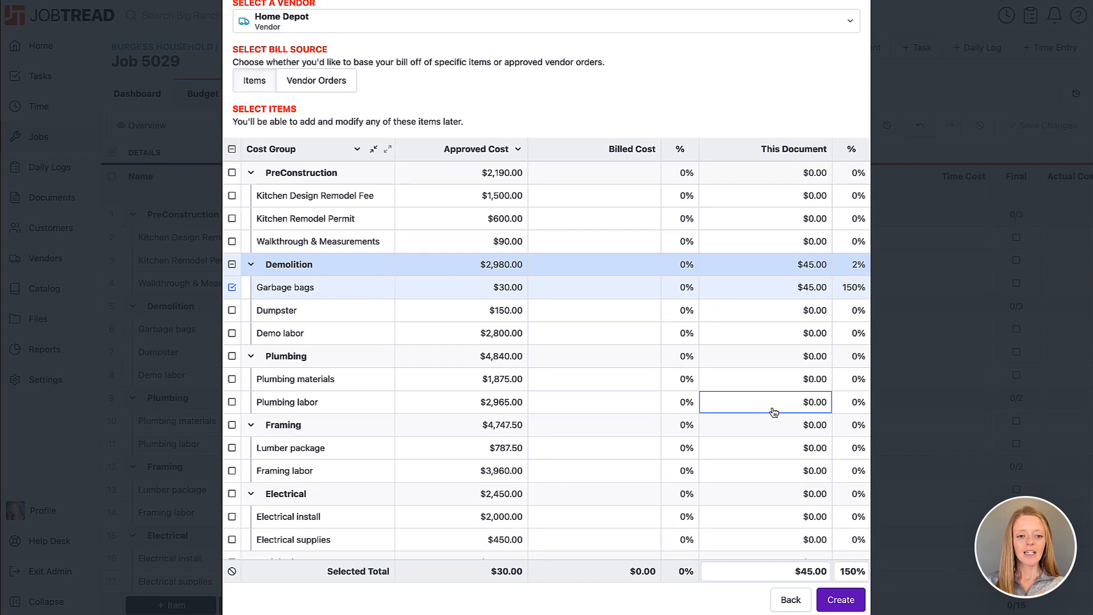
{"action": "scroll", "coordinate": [773, 411], "scroll_direction": "down", "scroll_amount": 1}
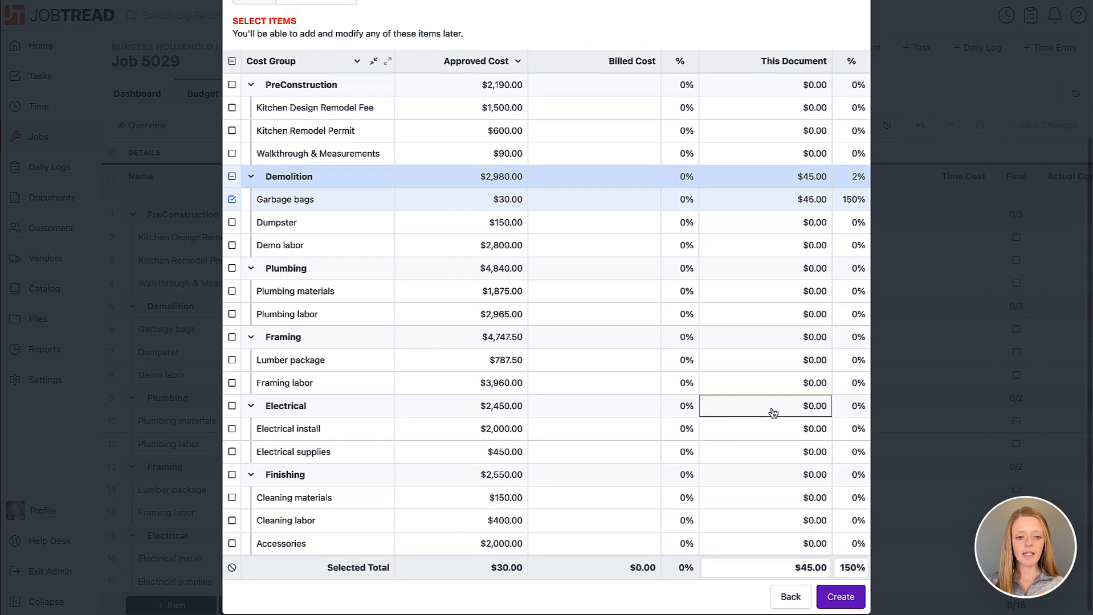
{"action": "left_click", "coordinate": [762, 454]}
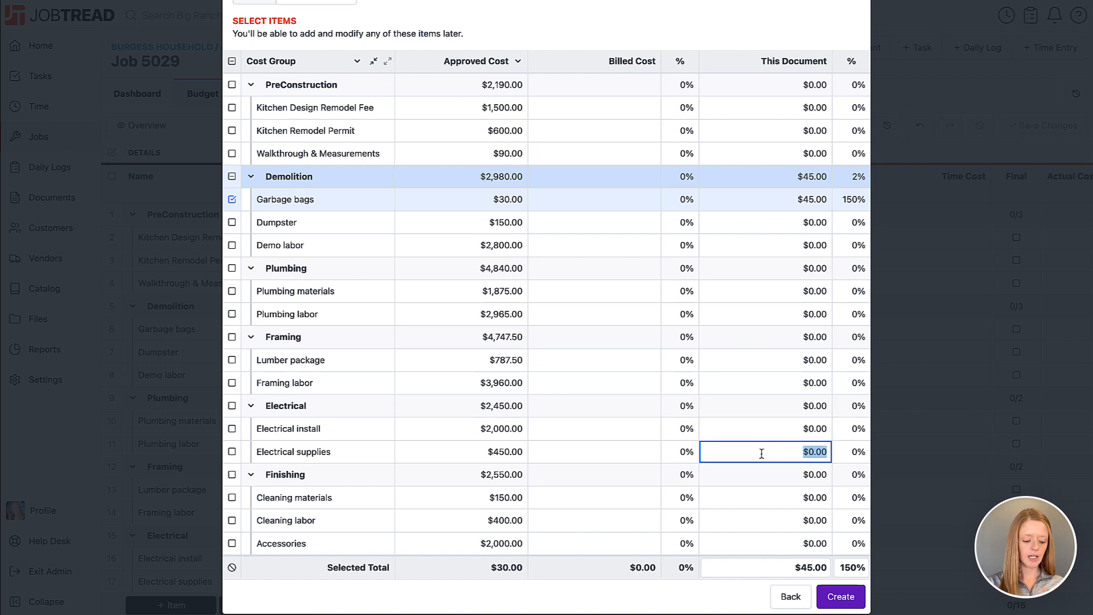
{"action": "type", "text": "275"}
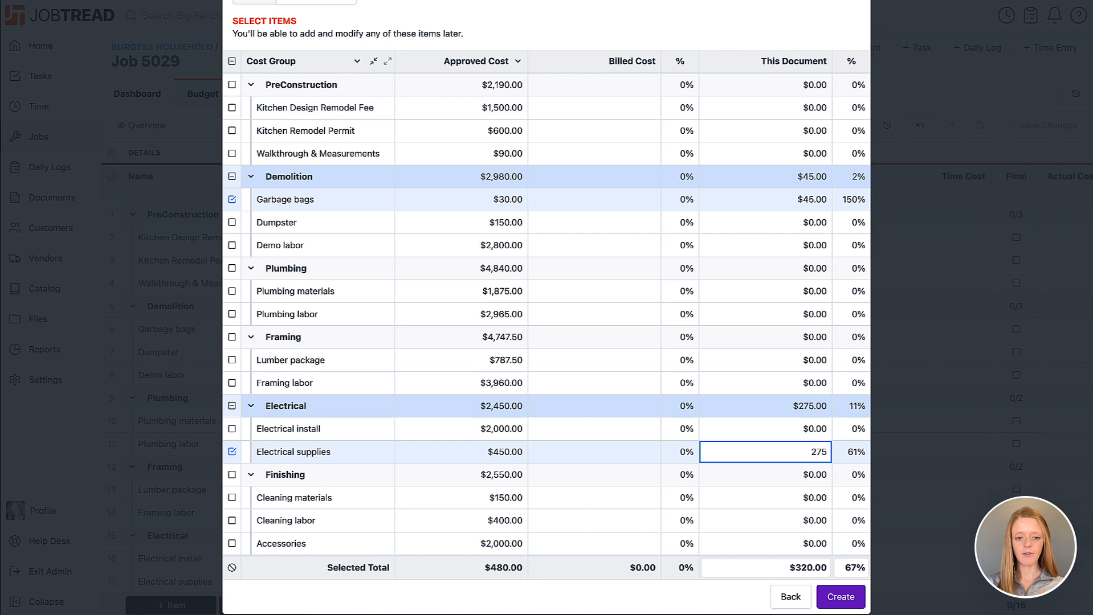
Allocate $75.80 to Cleaning materials and create the Home Depot expense from the selected items.
{"action": "left_click", "coordinate": [762, 493]}
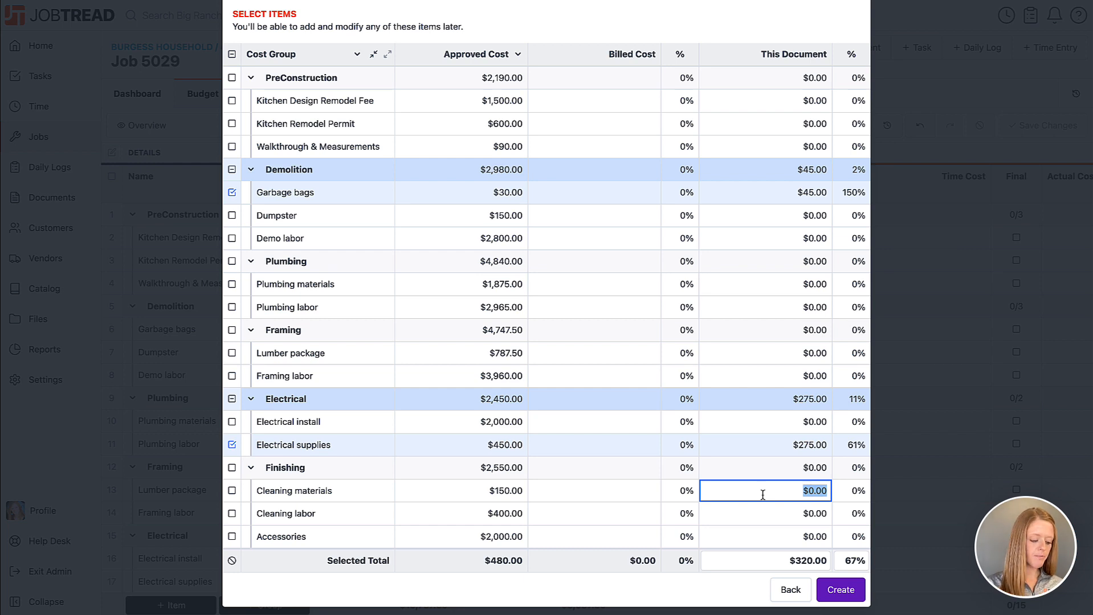
{"action": "type", "text": "75"}
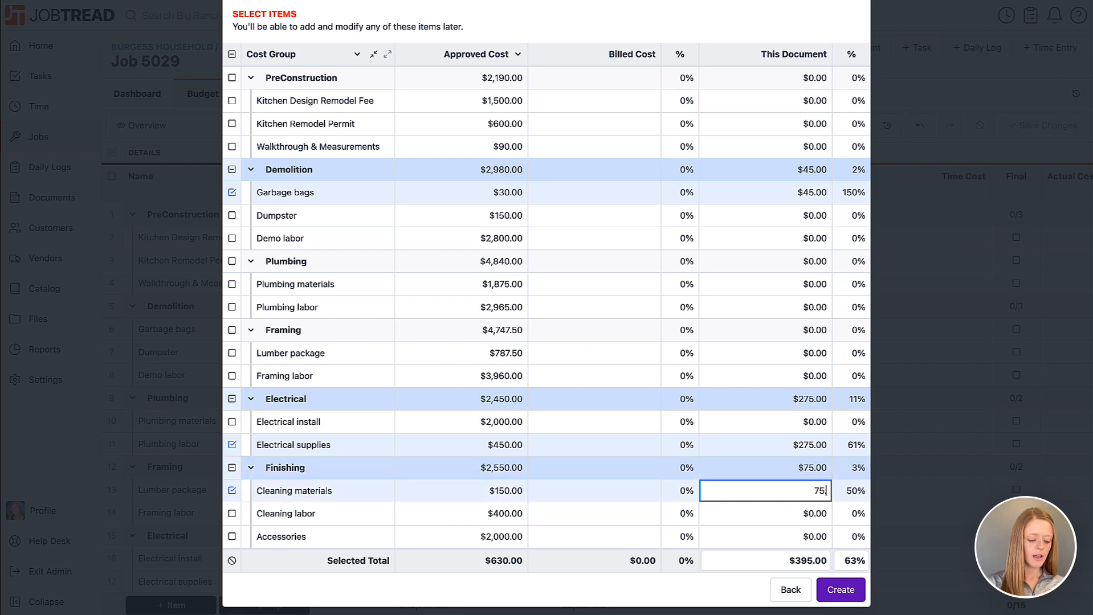
{"action": "type", "text": ".80"}
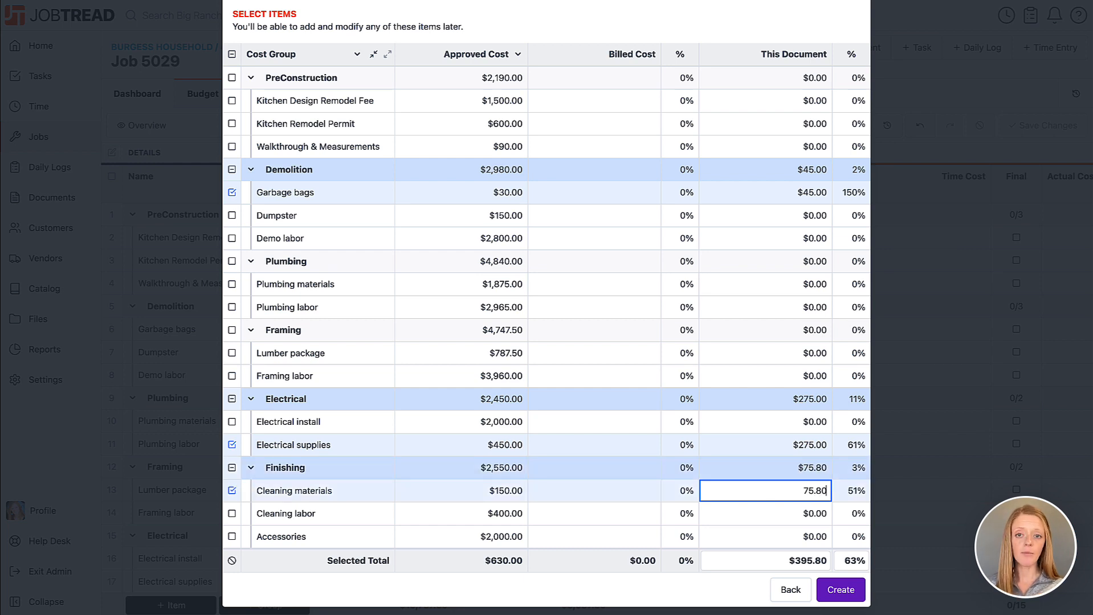
{"action": "left_click", "coordinate": [735, 591]}
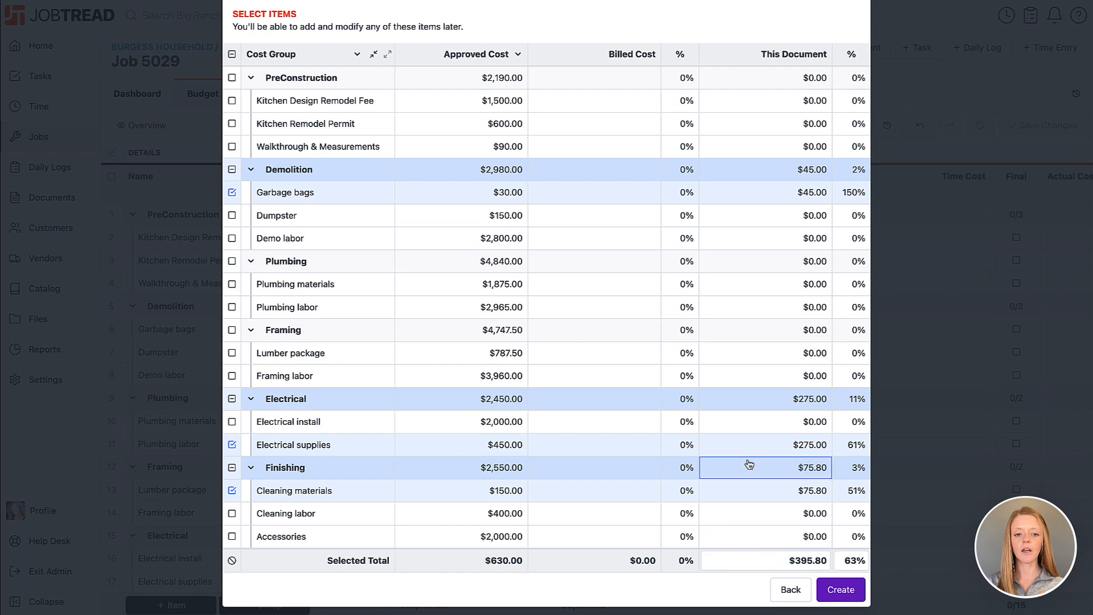
{"action": "scroll", "coordinate": [749, 464], "scroll_direction": "up", "scroll_amount": 3}
{"action": "scroll", "coordinate": [749, 465], "scroll_direction": "down", "scroll_amount": 3}
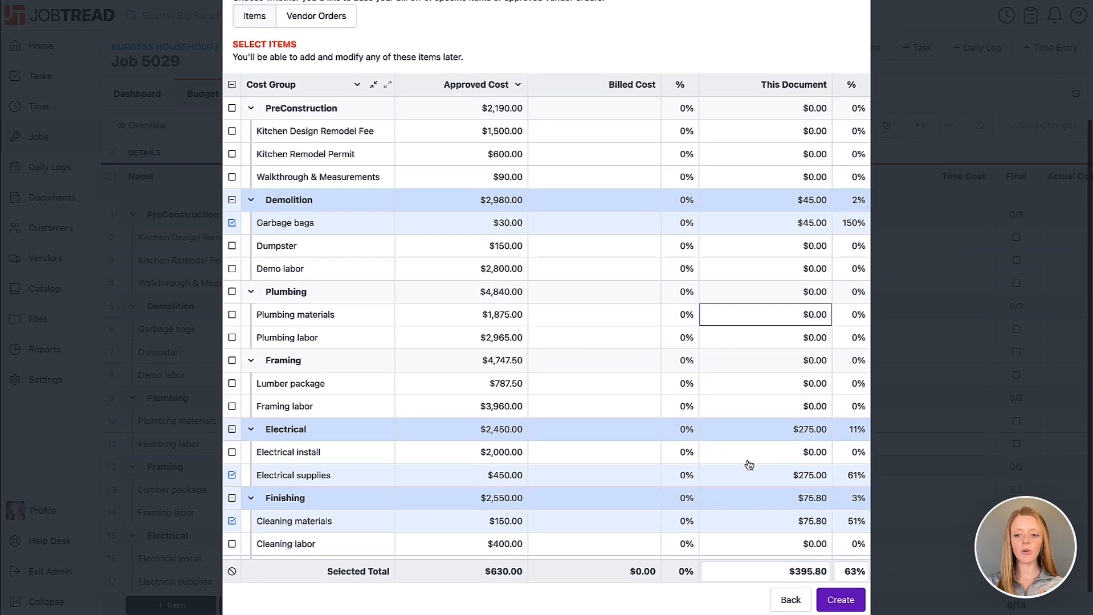
{"action": "left_click", "coordinate": [841, 601]}
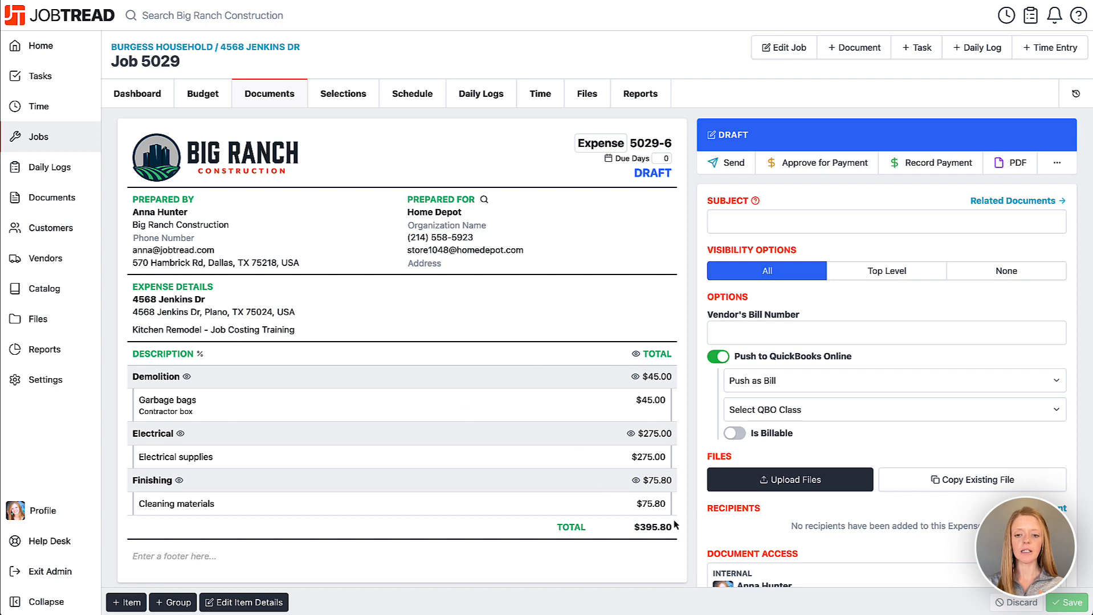
Record today's full payment on the expense by Card, with reference 489 and the note "Misc. Materials".
{"action": "scroll", "coordinate": [689, 524], "scroll_direction": "down", "scroll_amount": 2}
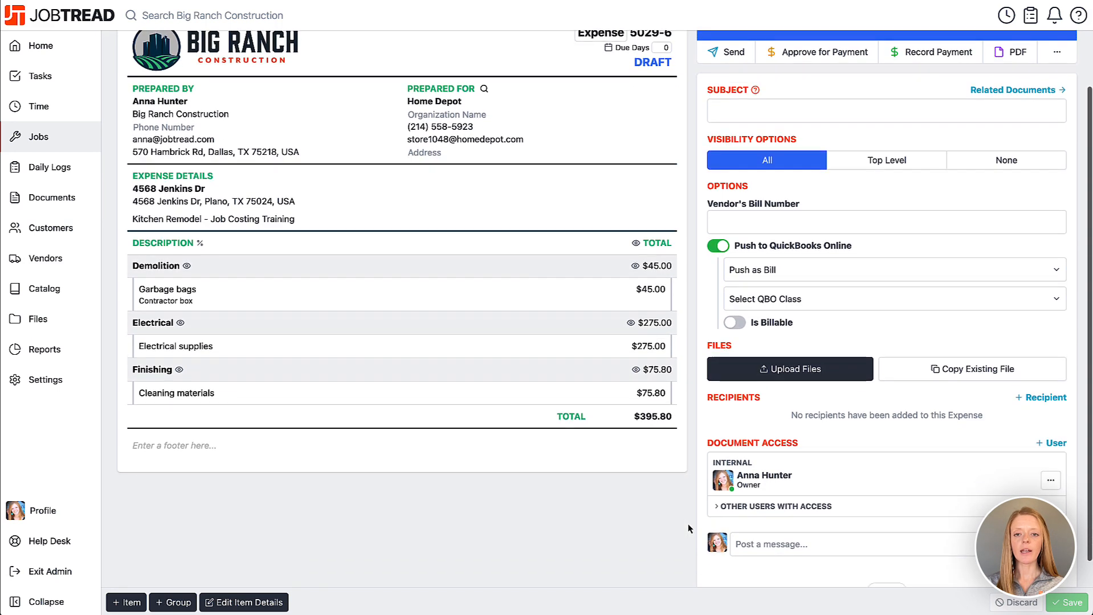
{"action": "scroll", "coordinate": [690, 523], "scroll_direction": "up", "scroll_amount": 2}
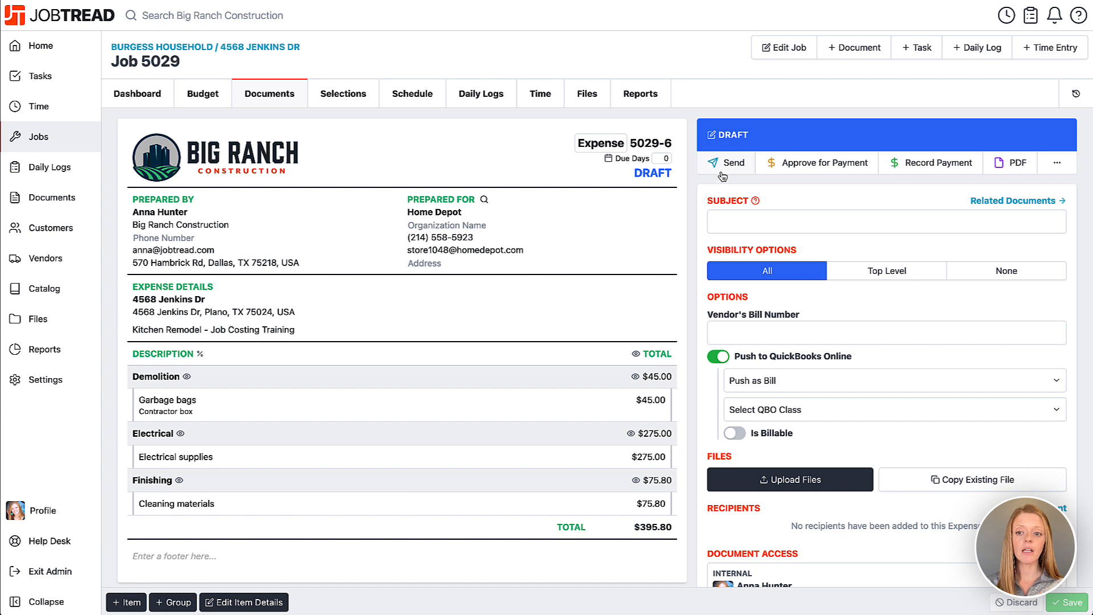
{"action": "left_click", "coordinate": [915, 170]}
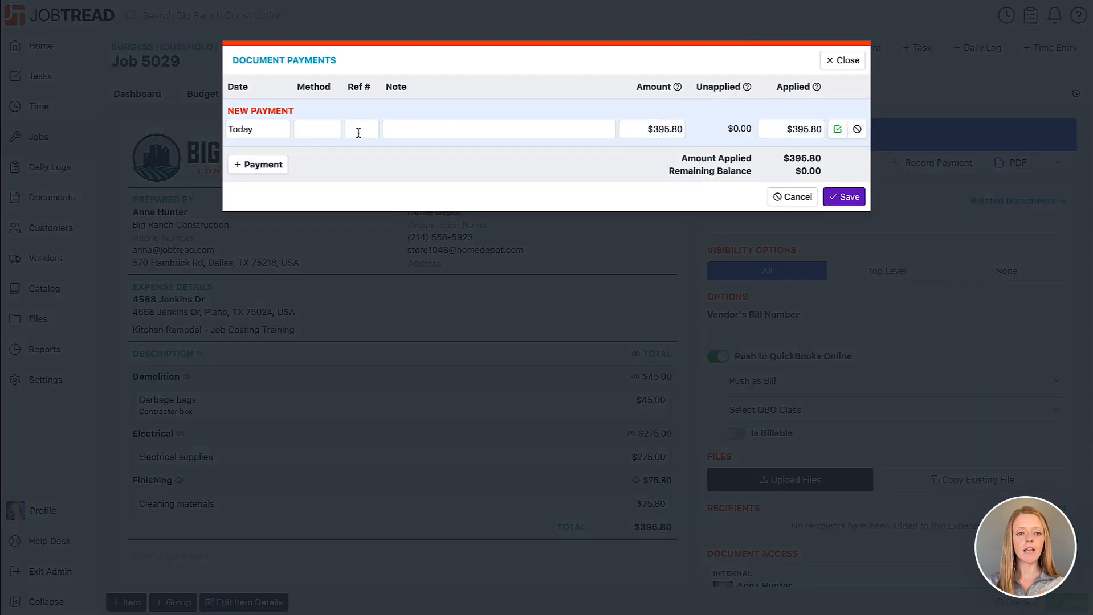
{"action": "left_click", "coordinate": [306, 135]}
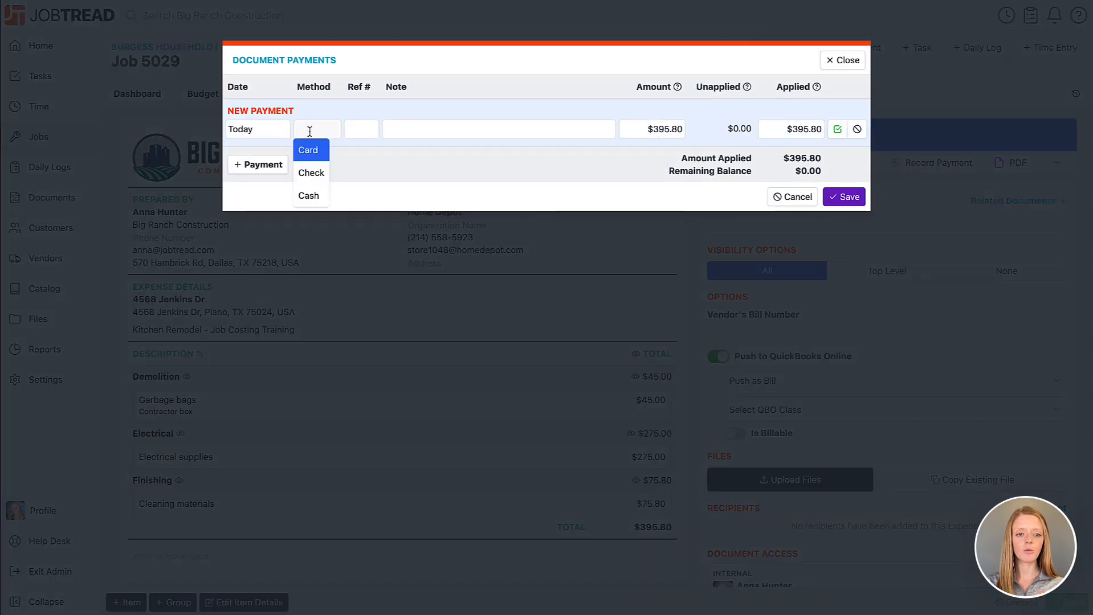
{"action": "left_click", "coordinate": [315, 152]}
{"action": "left_click", "coordinate": [371, 129]}
{"action": "type", "text": "489"}
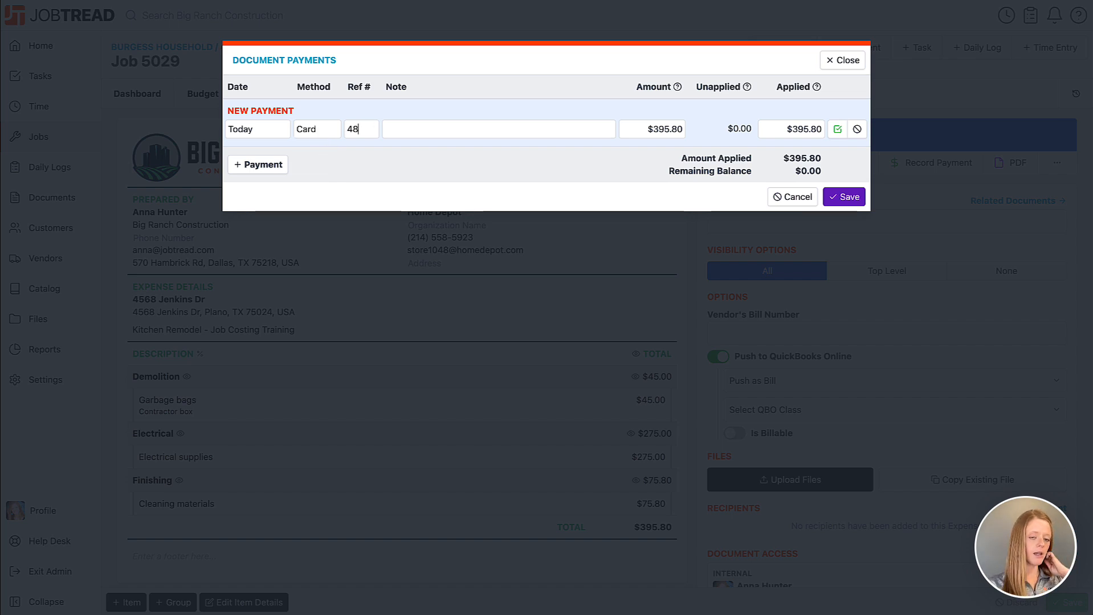
{"action": "left_click", "coordinate": [413, 131]}
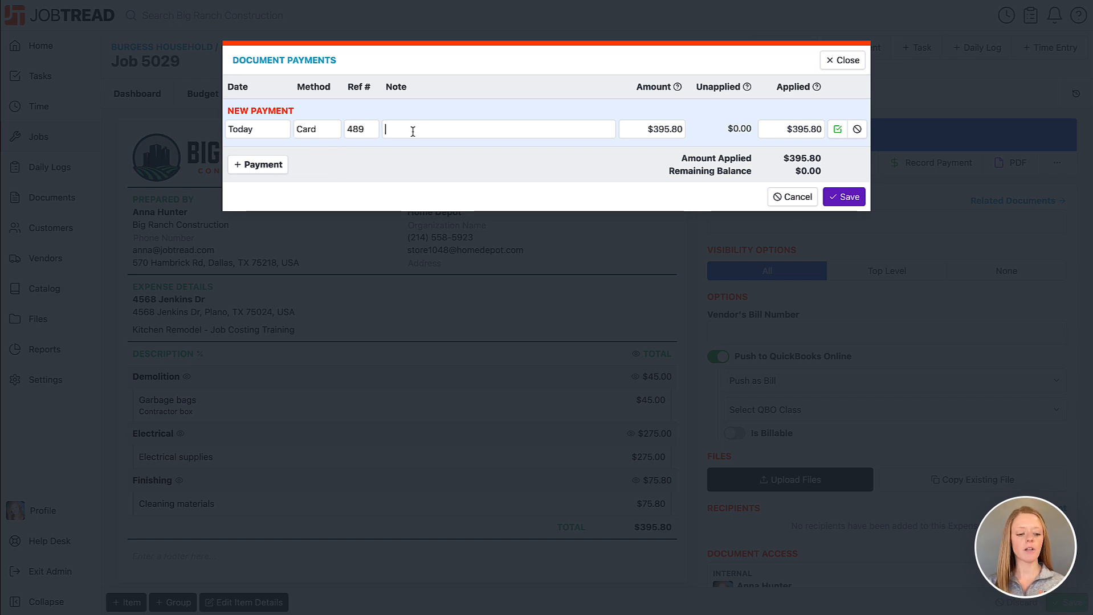
{"action": "type", "text": "Misc. Materials"}
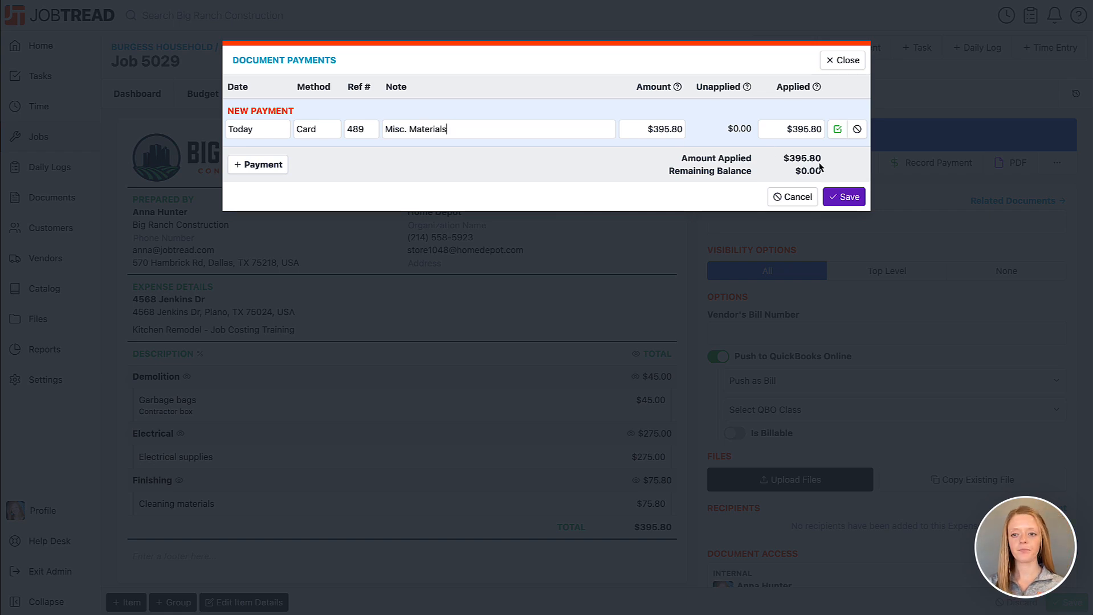
{"action": "left_click", "coordinate": [844, 197]}
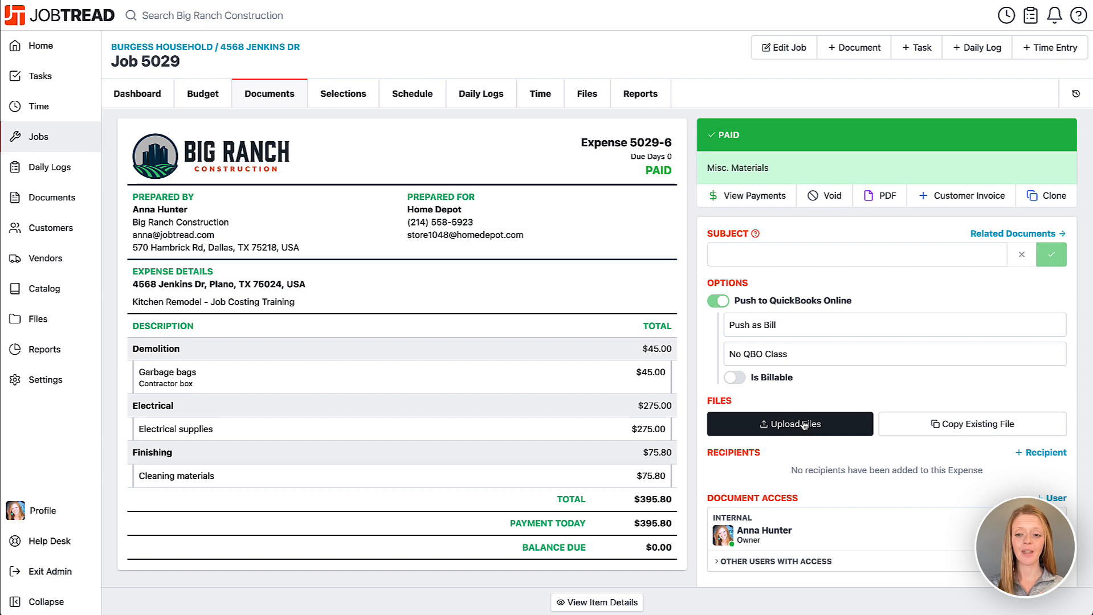
Check the billed amounts from the Home Depot expense in the job budget's costing section.
{"action": "left_click", "coordinate": [212, 100]}
{"action": "scroll", "coordinate": [678, 336], "scroll_direction": "right", "scroll_amount": 3}
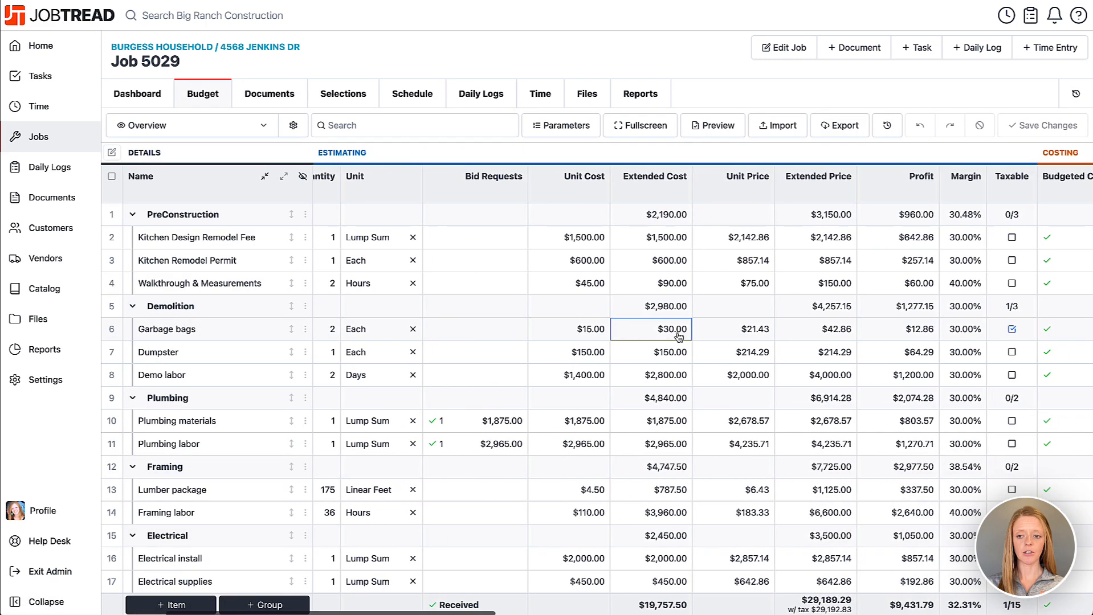
{"action": "scroll", "coordinate": [678, 337], "scroll_direction": "right", "scroll_amount": 10}
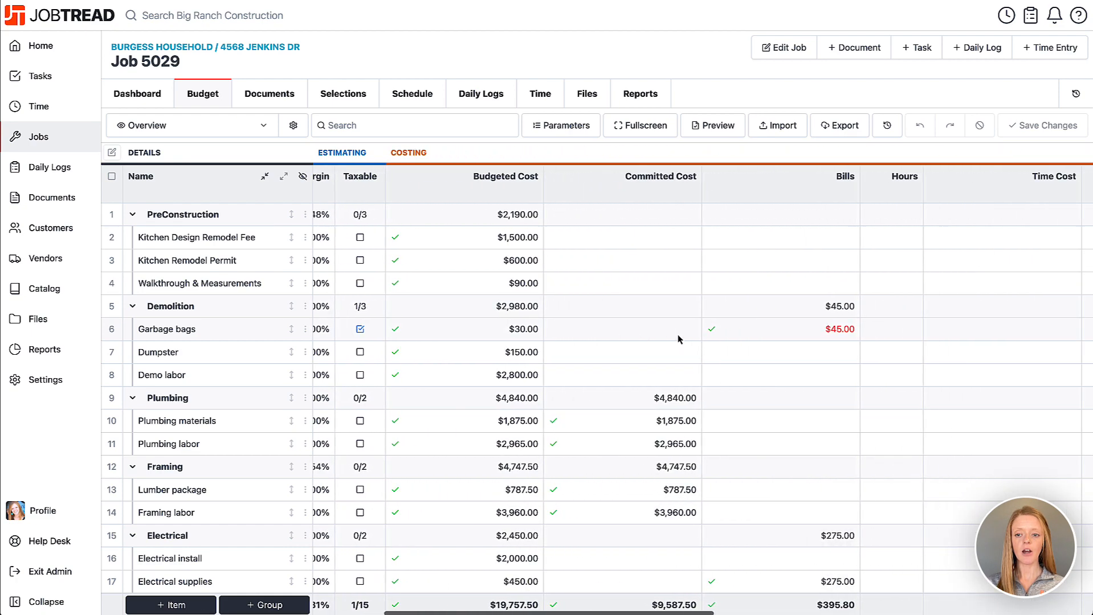
Compare the billed and actual costs with the budgeted and committed costs across the job budget's cost groups.
{"action": "scroll", "coordinate": [678, 339], "scroll_direction": "right", "scroll_amount": 4}
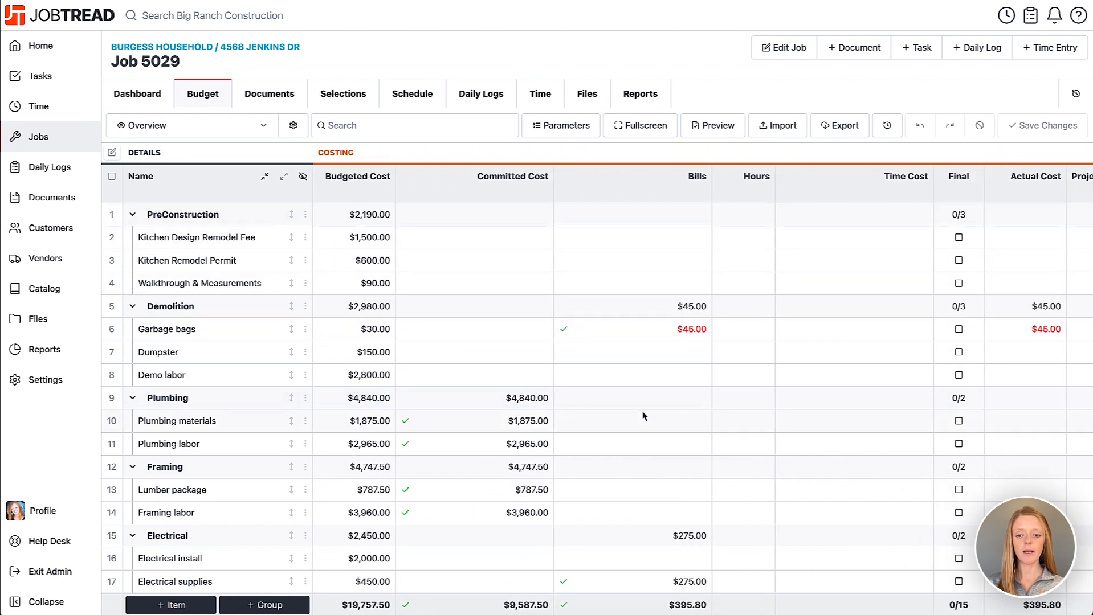
{"action": "scroll", "coordinate": [643, 416], "scroll_direction": "down", "scroll_amount": 3}
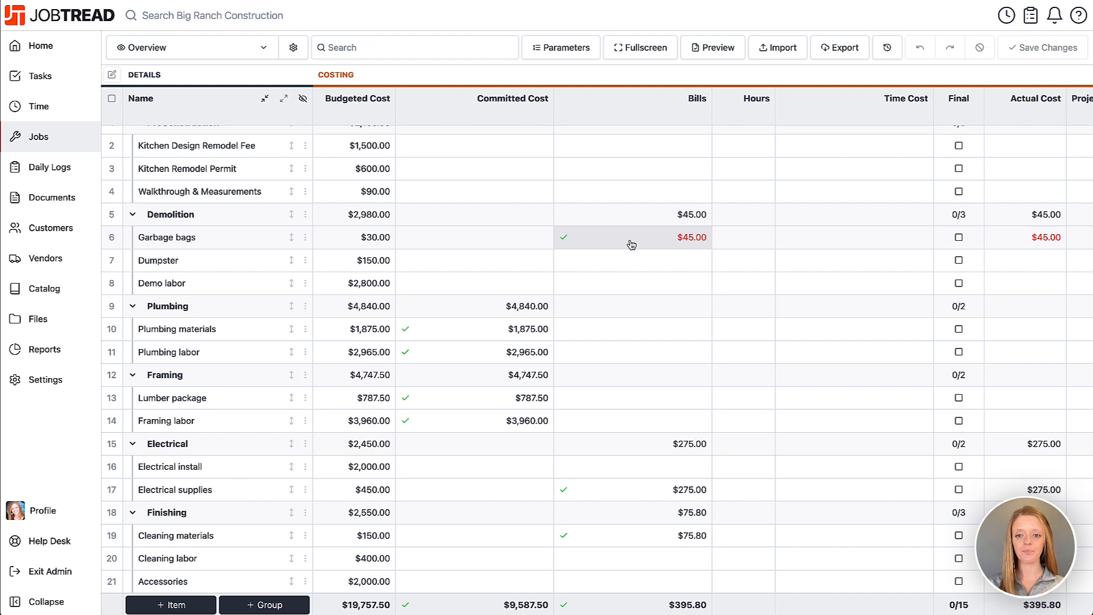
{"action": "scroll", "coordinate": [637, 302], "scroll_direction": "left", "scroll_amount": 2}
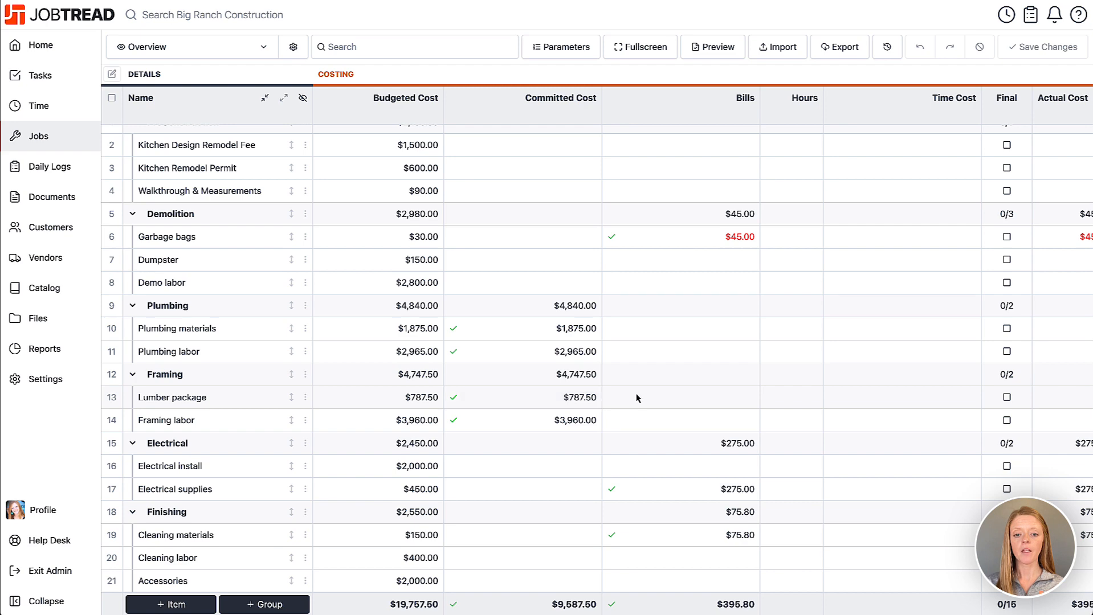
{"action": "scroll", "coordinate": [638, 394], "scroll_direction": "up", "scroll_amount": 1}
{"action": "scroll", "coordinate": [638, 394], "scroll_direction": "up", "scroll_amount": 2}
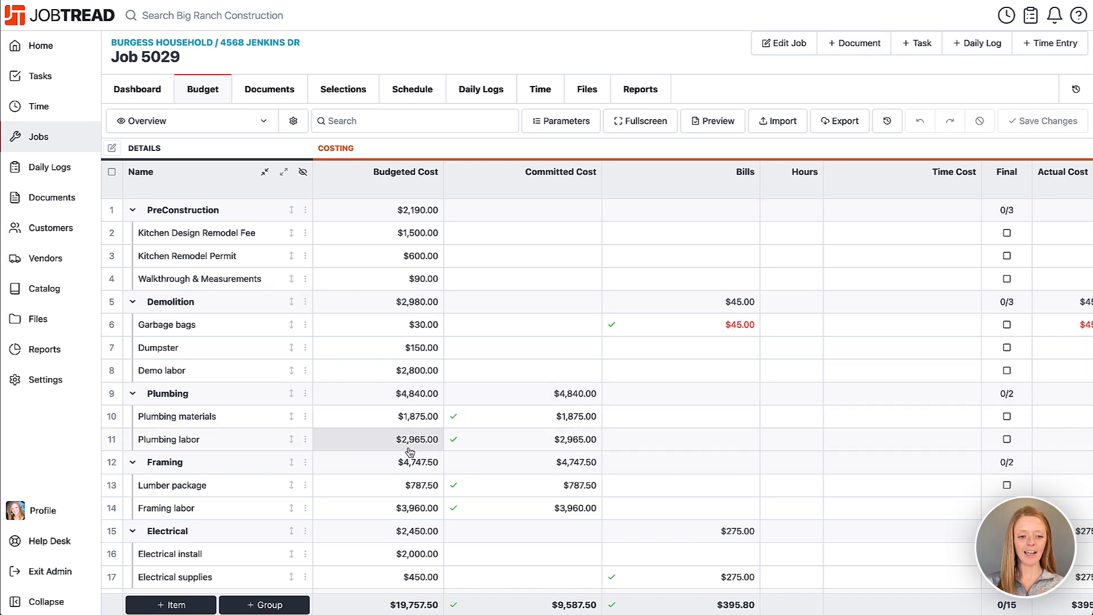
Start a new vendor bill from the Lumber package budget item, with DS Finish Carpentry as the vendor.
{"action": "left_click", "coordinate": [112, 486]}
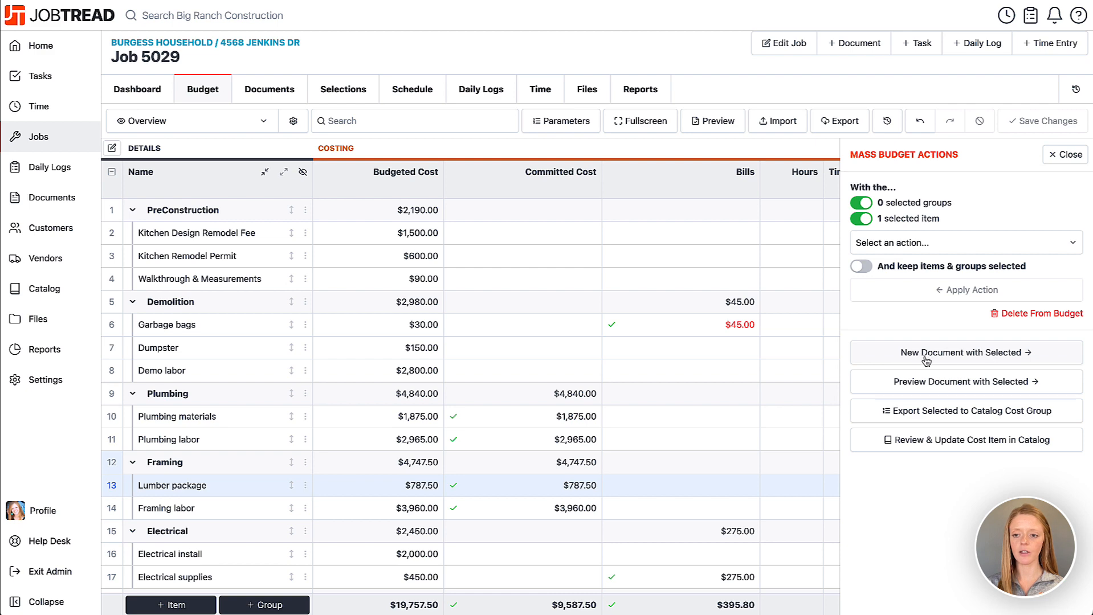
{"action": "left_click", "coordinate": [988, 356]}
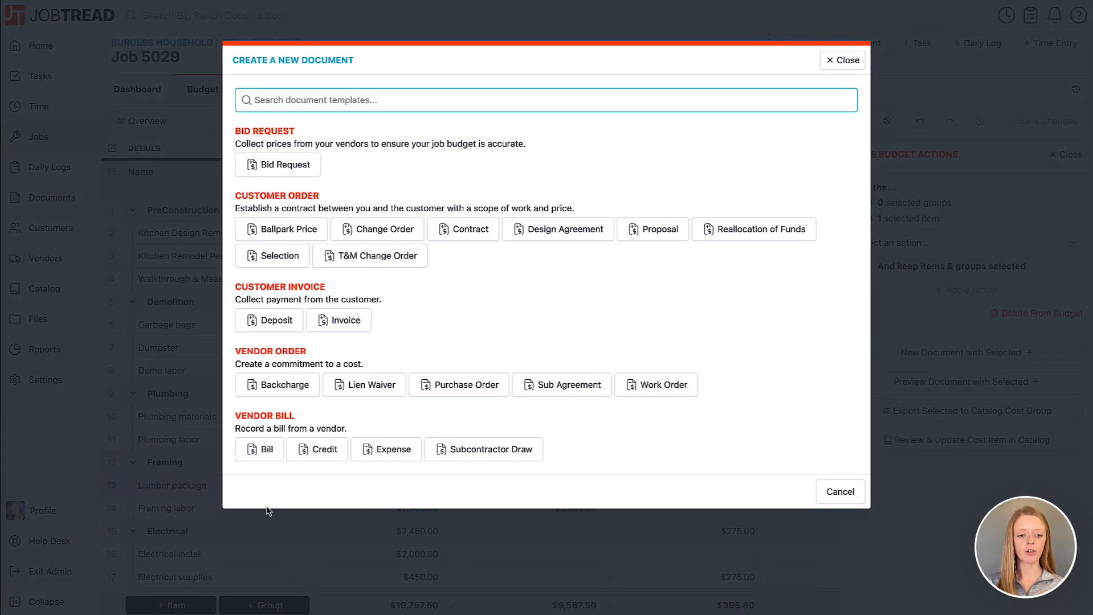
{"action": "left_click", "coordinate": [251, 450]}
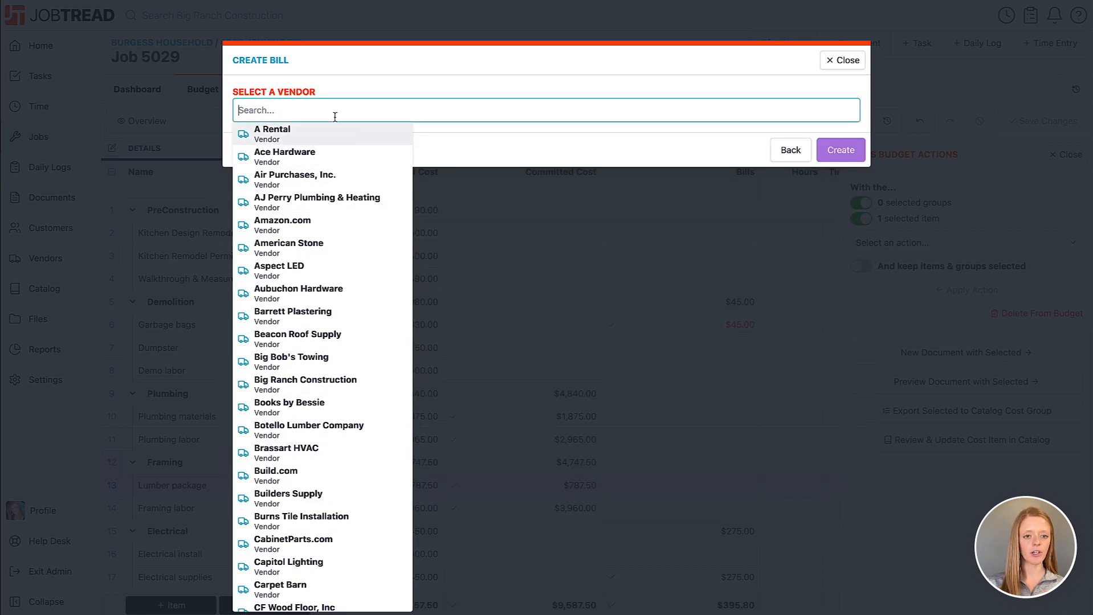
{"action": "type", "text": "carp"}
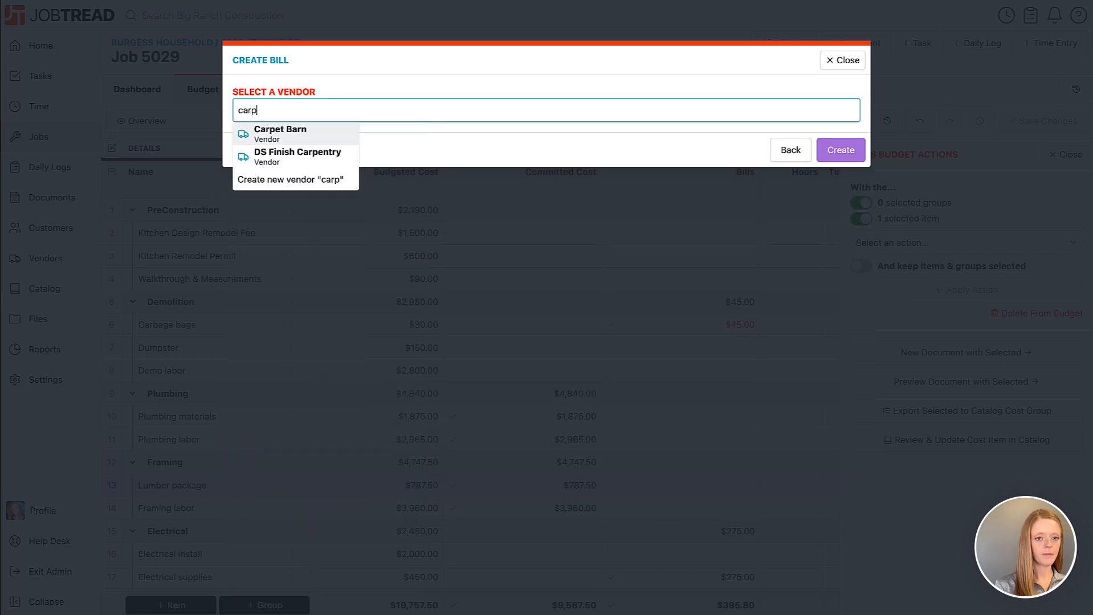
{"action": "left_click", "coordinate": [298, 161]}
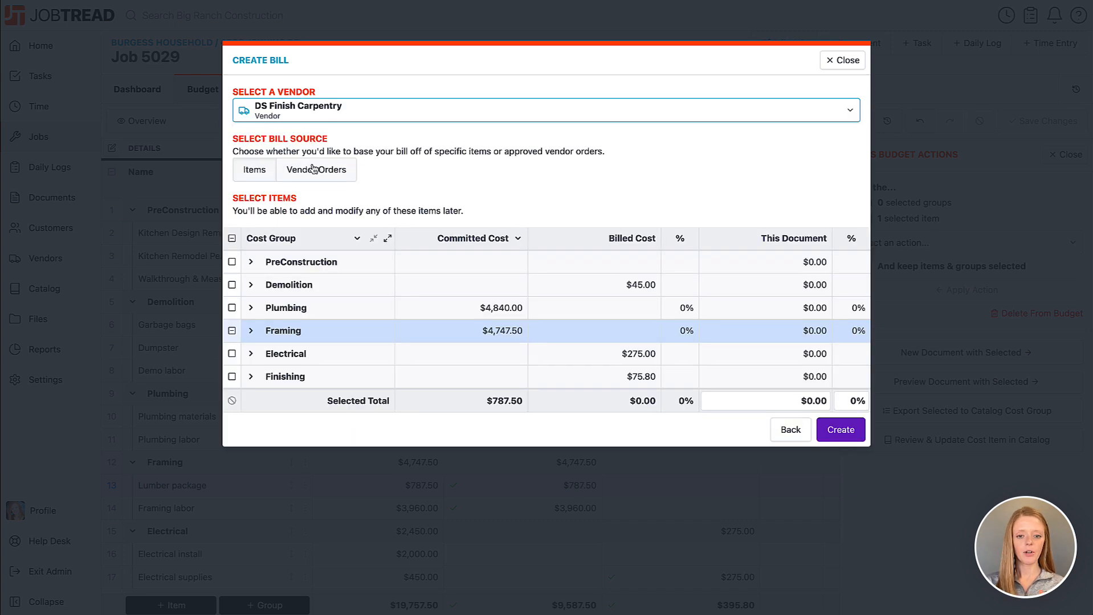
Bill $787.50 for the Lumber package under Framing and create the bill.
{"action": "left_click", "coordinate": [250, 332]}
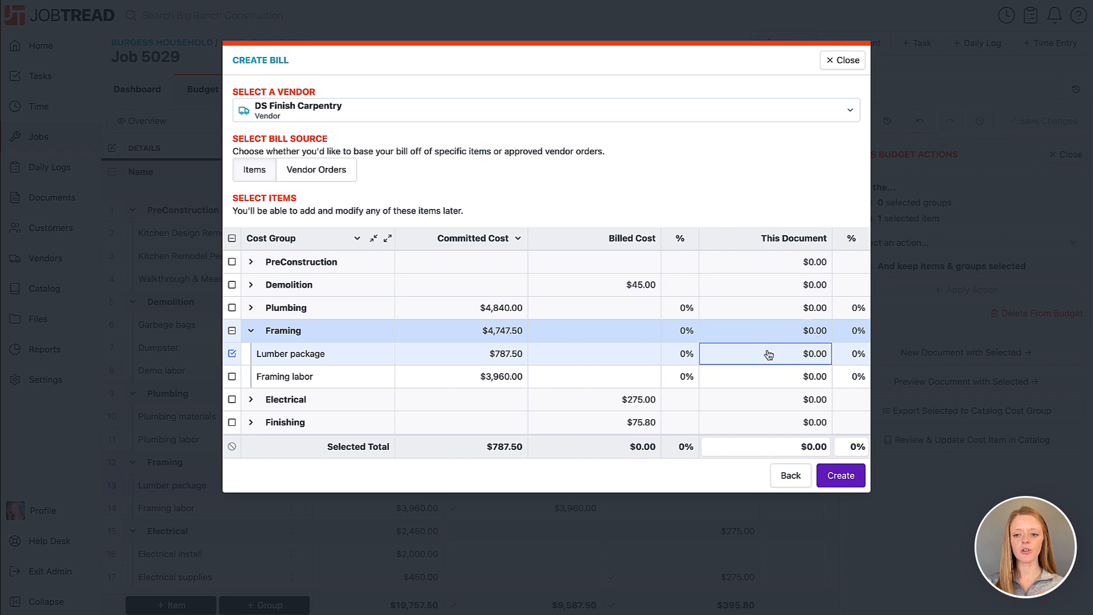
{"action": "left_click", "coordinate": [819, 360]}
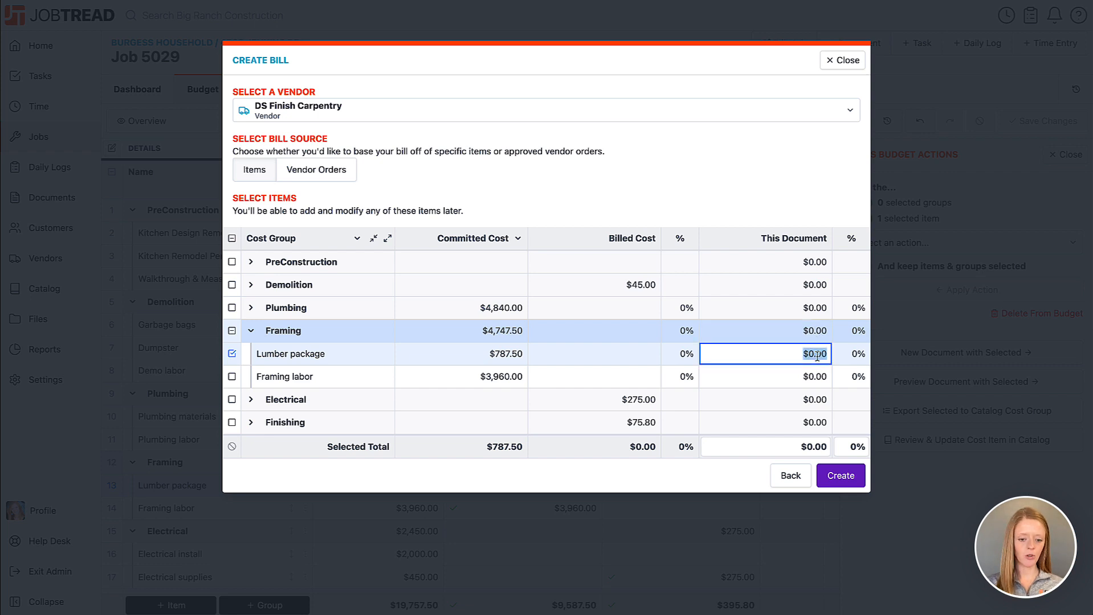
{"action": "type", "text": "787.50"}
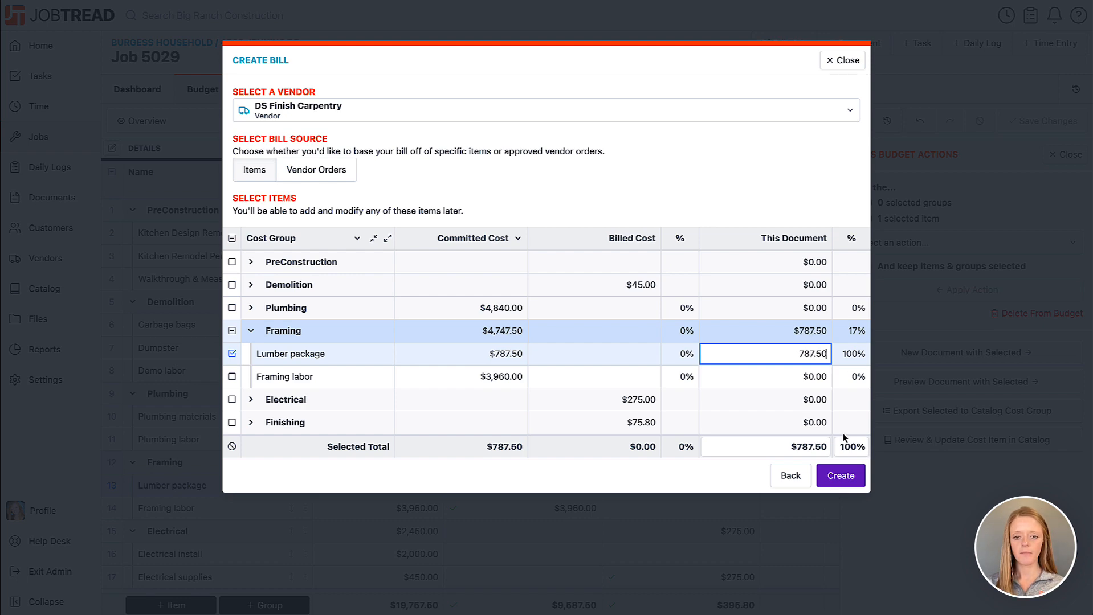
{"action": "left_click", "coordinate": [841, 476]}
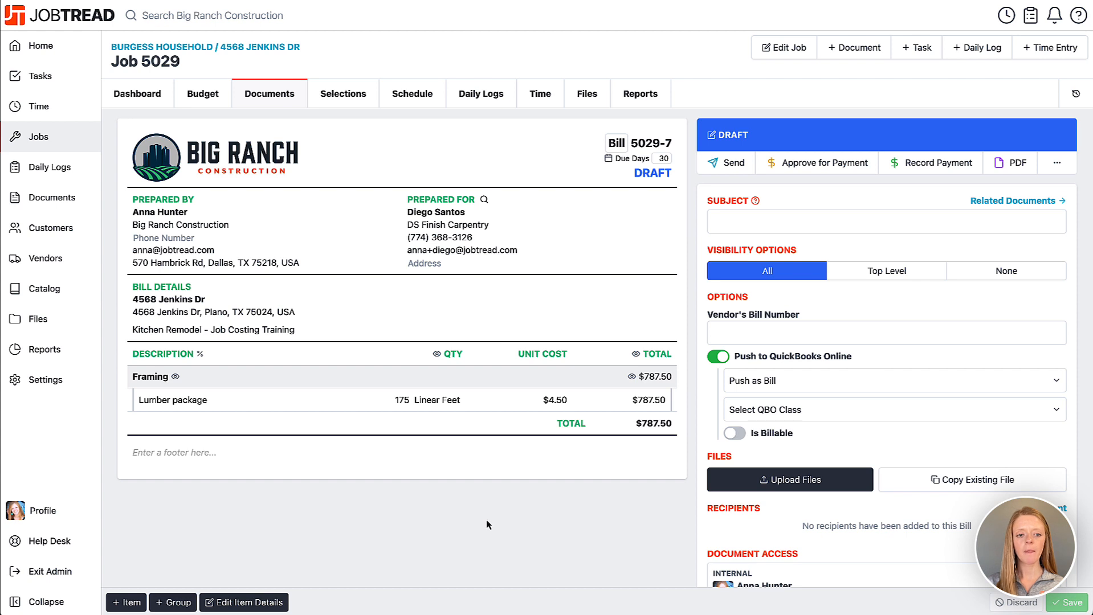
Save the bill with the subject "Framing Materials Only" and approve it for payment.
{"action": "left_click", "coordinate": [754, 224]}
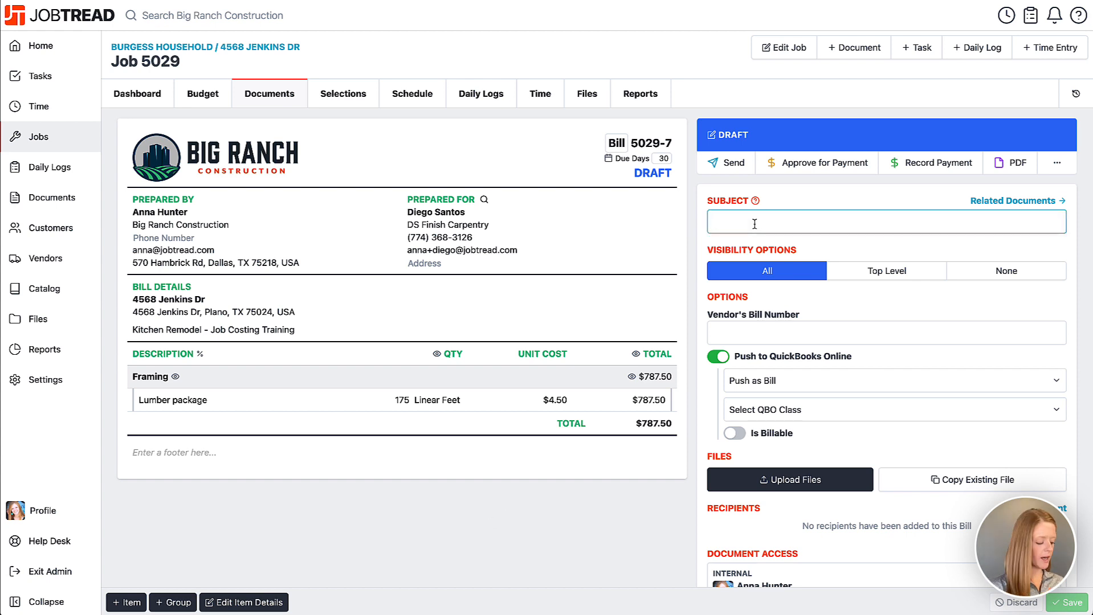
{"action": "type", "text": "Framing "}
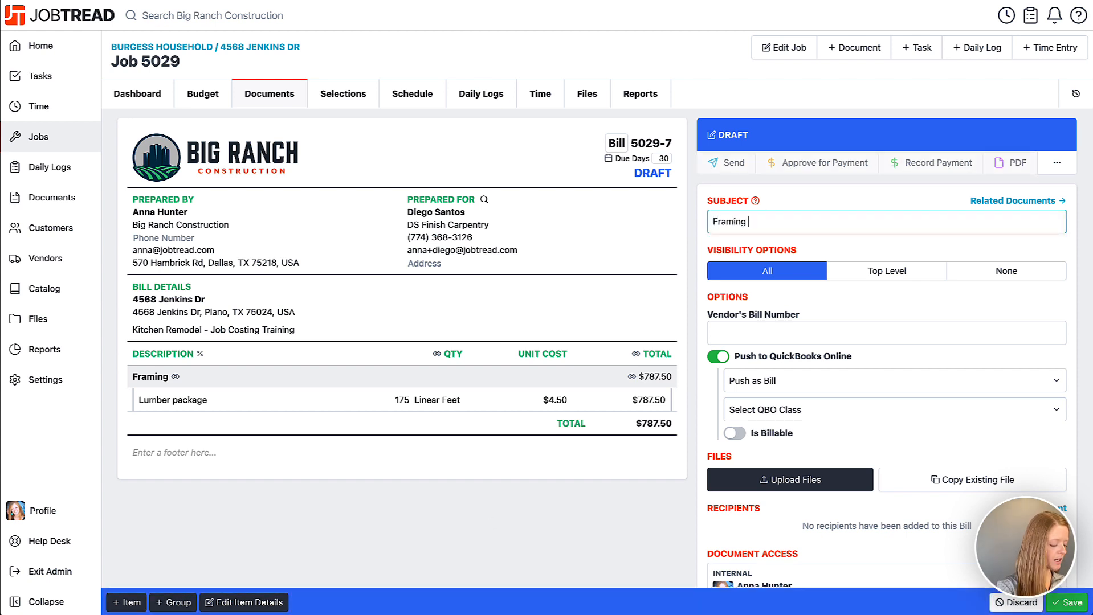
{"action": "type", "text": "Materials Only"}
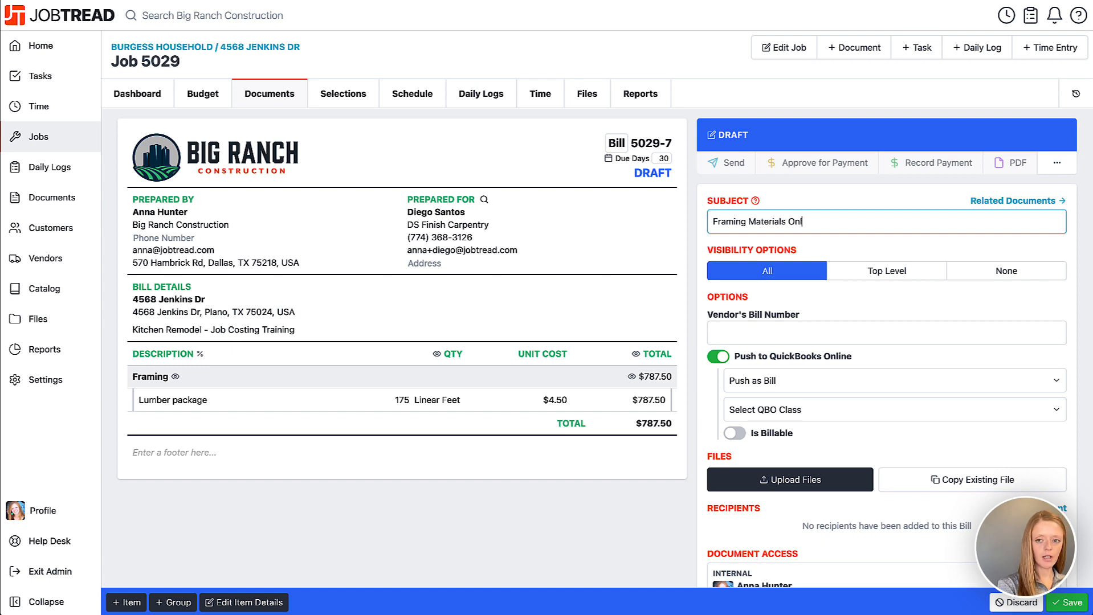
{"action": "left_click", "coordinate": [1064, 604]}
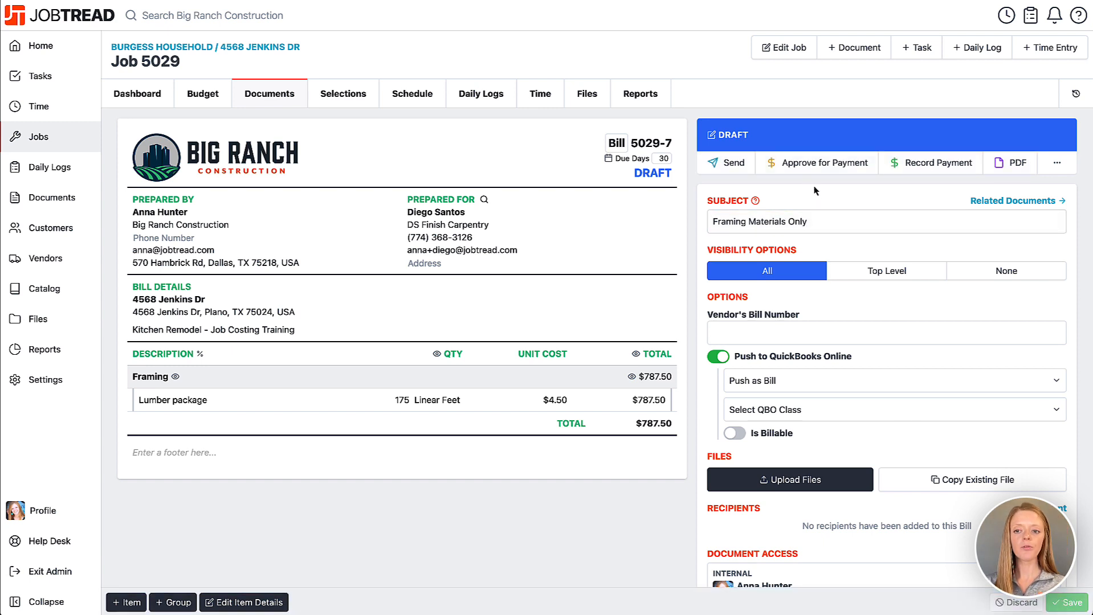
{"action": "left_click", "coordinate": [806, 166]}
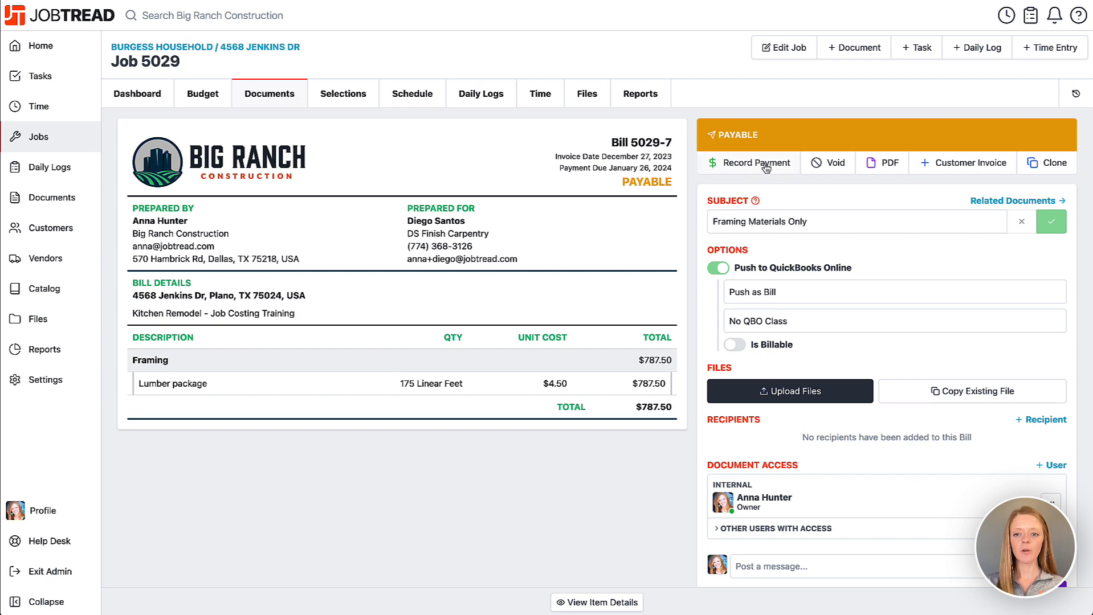
Record today's full payment of $787.50 on the lumber bill by Check, with reference 418.
{"action": "left_click", "coordinate": [741, 166]}
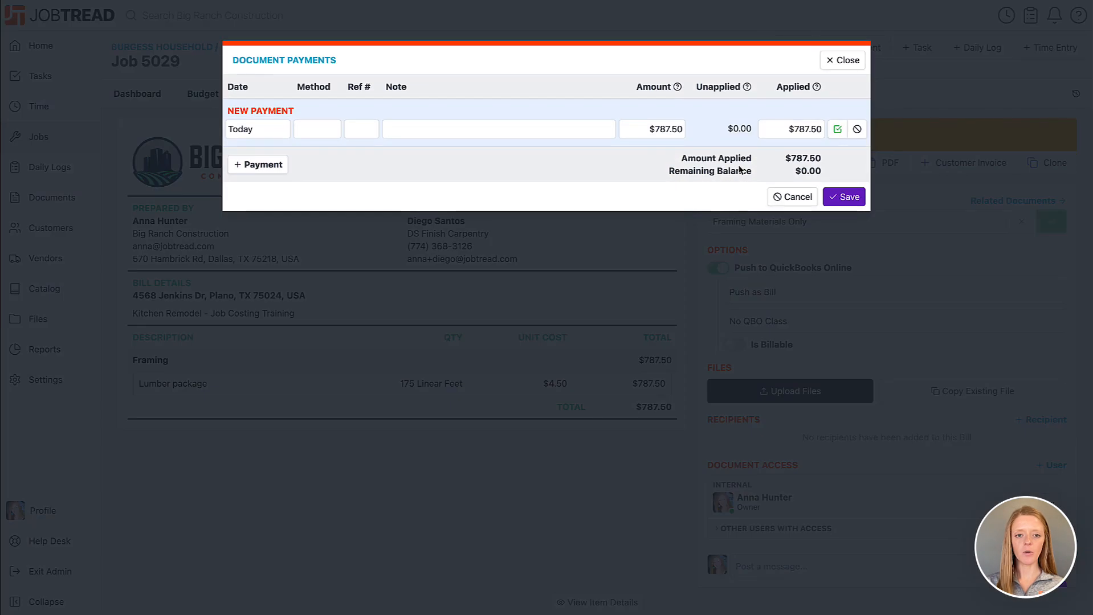
{"action": "left_click", "coordinate": [329, 131]}
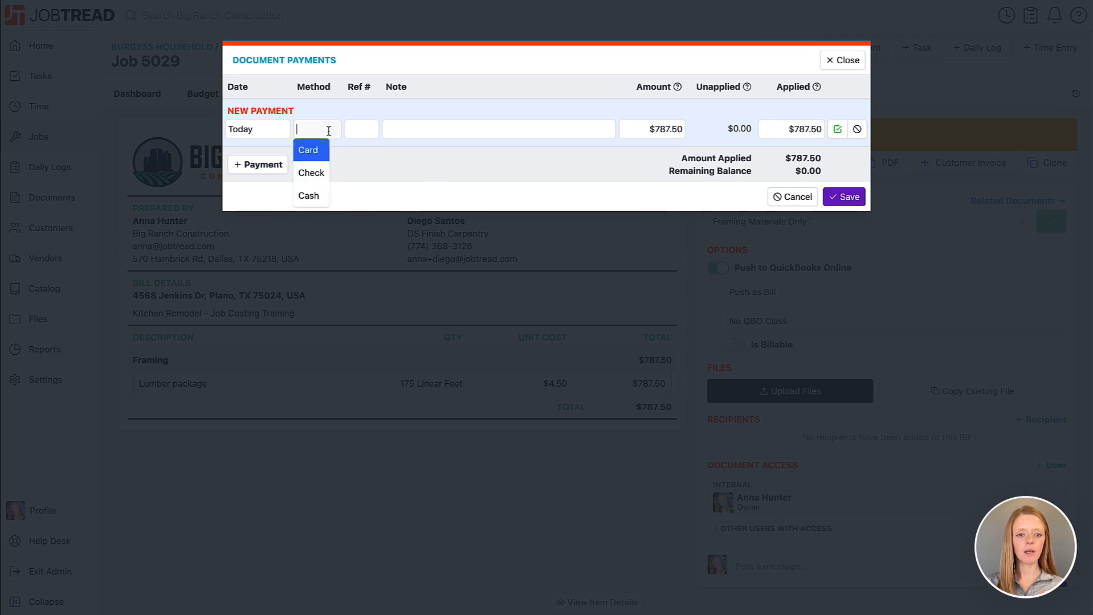
{"action": "left_click", "coordinate": [310, 171]}
{"action": "type", "text": "418"}
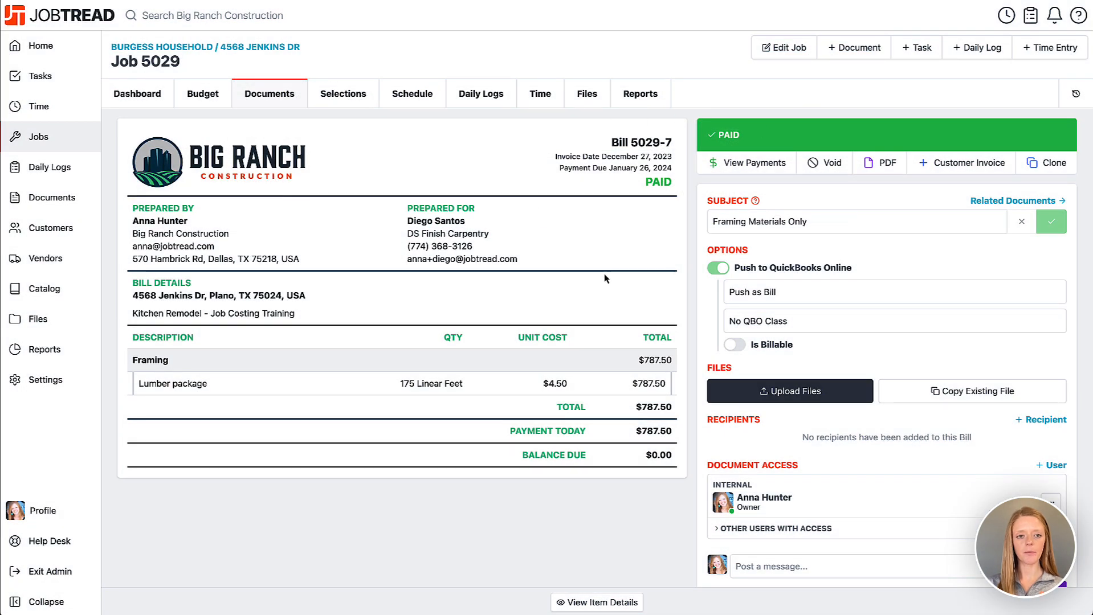
Mark the Lumber package as final in the job budget's costing section and save the budget changes.
{"action": "left_click", "coordinate": [204, 97]}
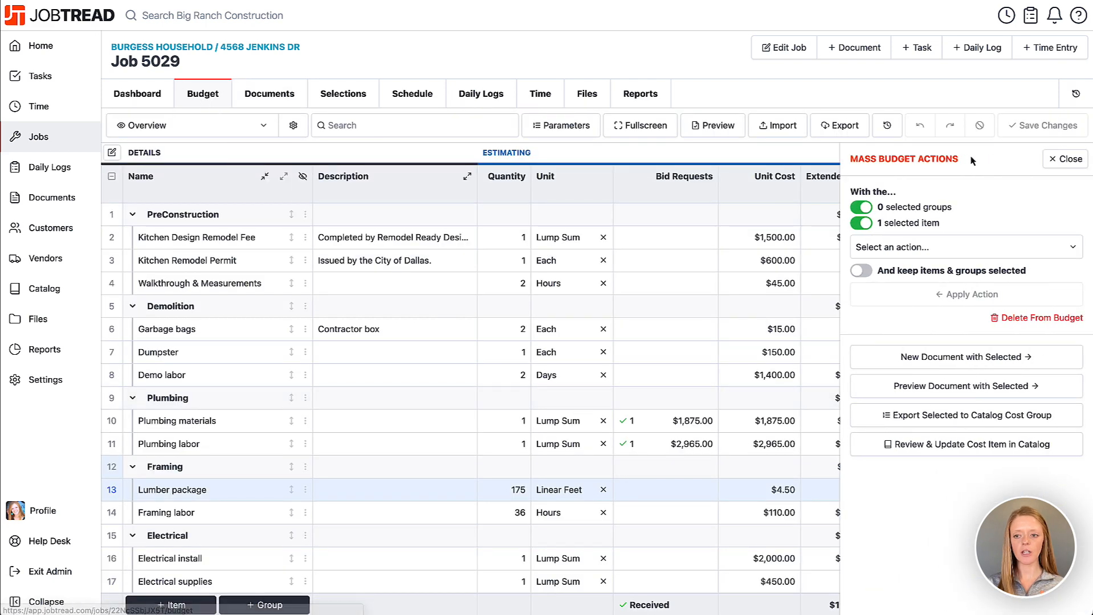
{"action": "left_click", "coordinate": [1061, 159]}
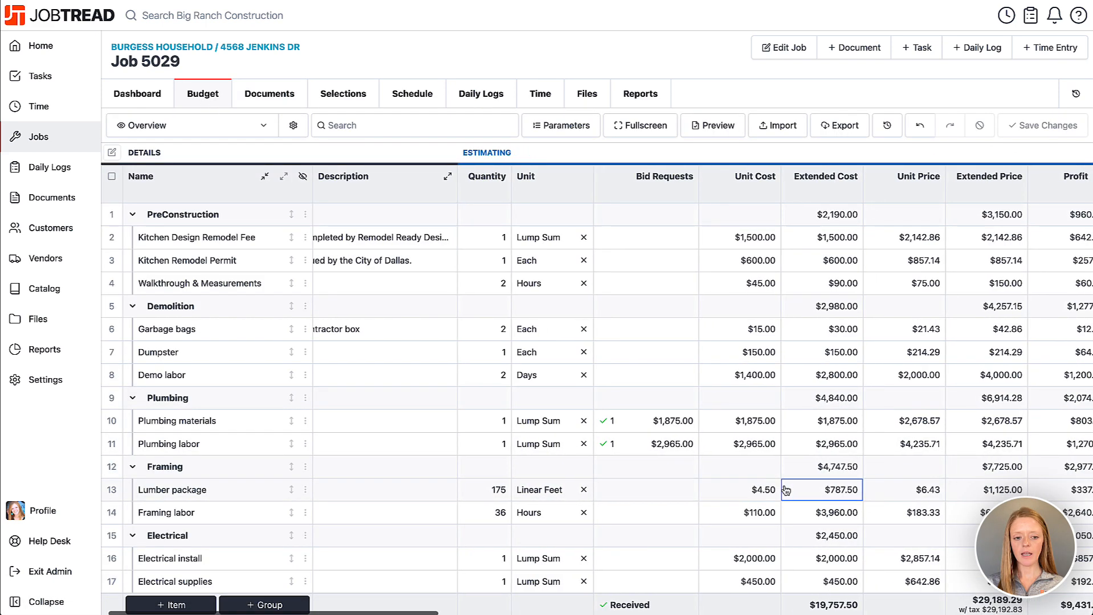
{"action": "scroll", "coordinate": [777, 484], "scroll_direction": "right", "scroll_amount": 10}
{"action": "scroll", "coordinate": [785, 492], "scroll_direction": "right", "scroll_amount": 10}
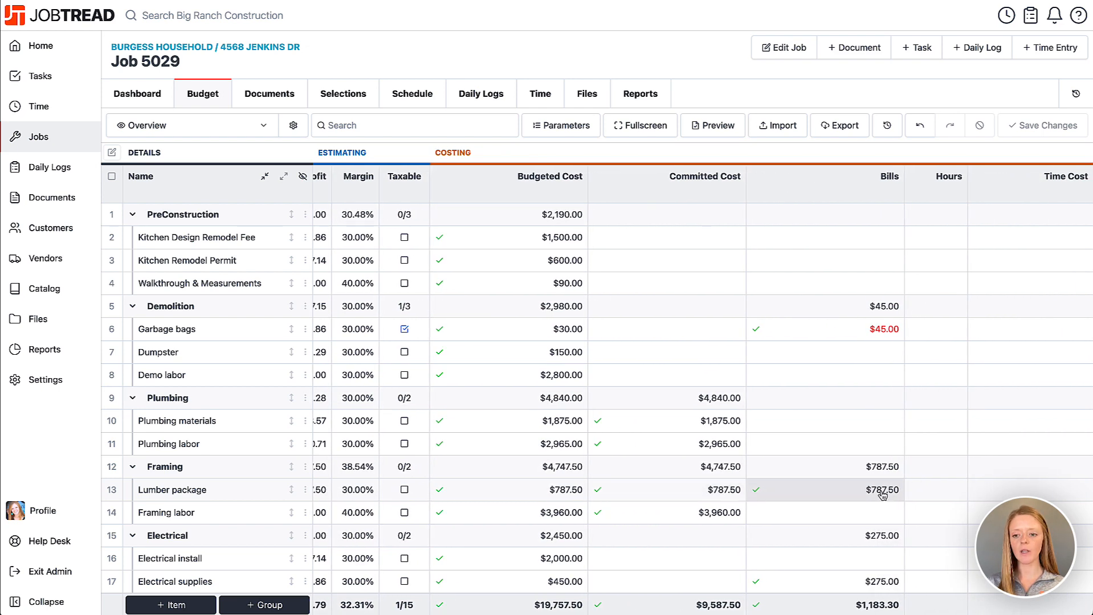
{"action": "scroll", "coordinate": [883, 495], "scroll_direction": "right", "scroll_amount": 5}
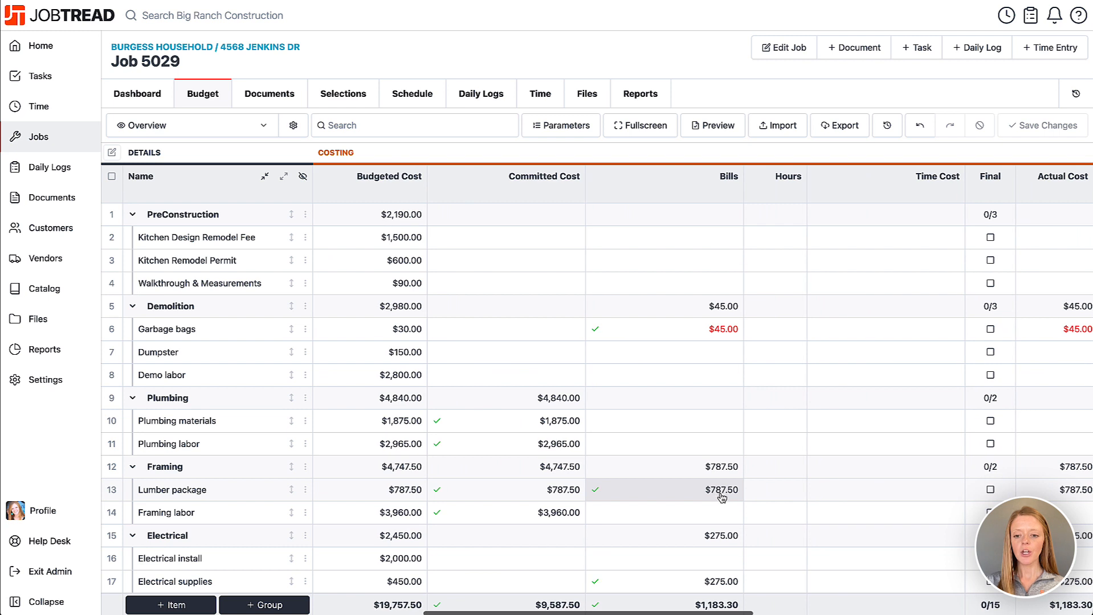
{"action": "scroll", "coordinate": [723, 497], "scroll_direction": "right", "scroll_amount": 1}
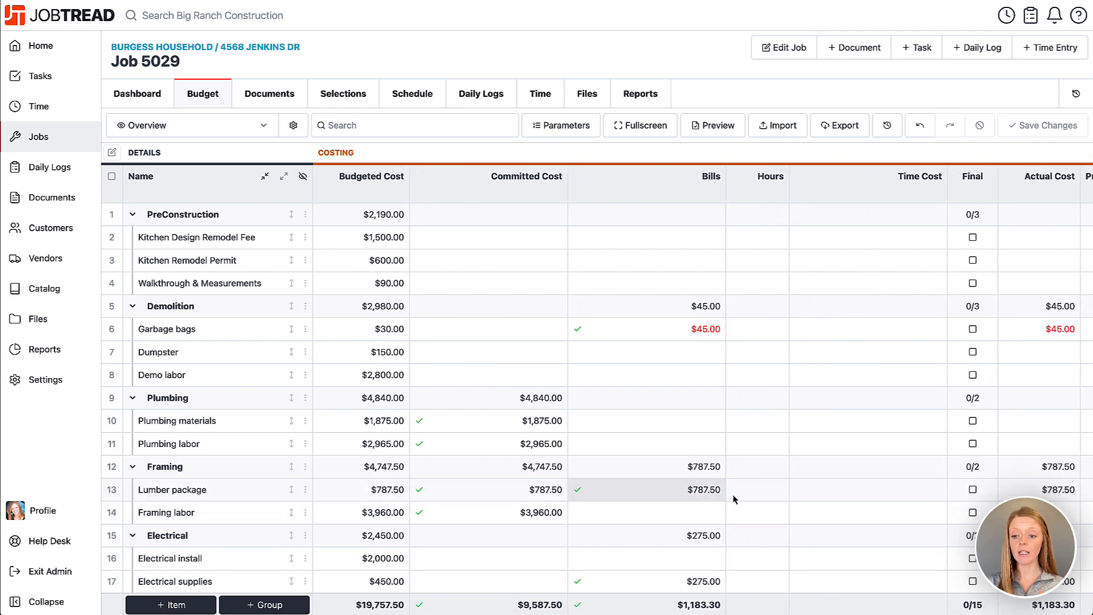
{"action": "left_click", "coordinate": [962, 497]}
{"action": "scroll", "coordinate": [973, 494], "scroll_direction": "down", "scroll_amount": 1}
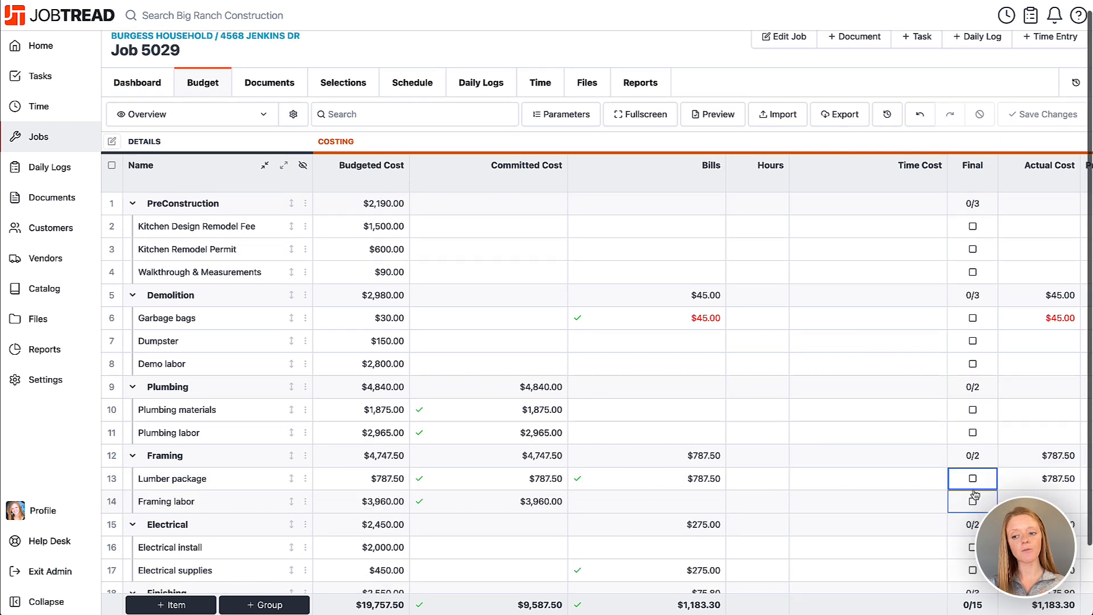
{"action": "left_click", "coordinate": [973, 481]}
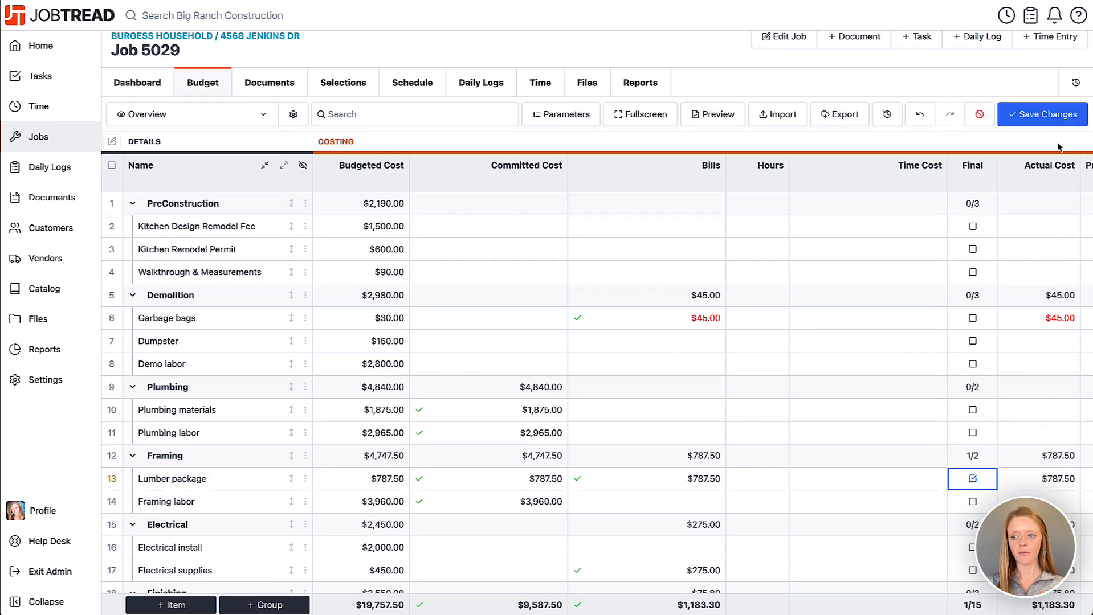
{"action": "left_click", "coordinate": [1042, 114]}
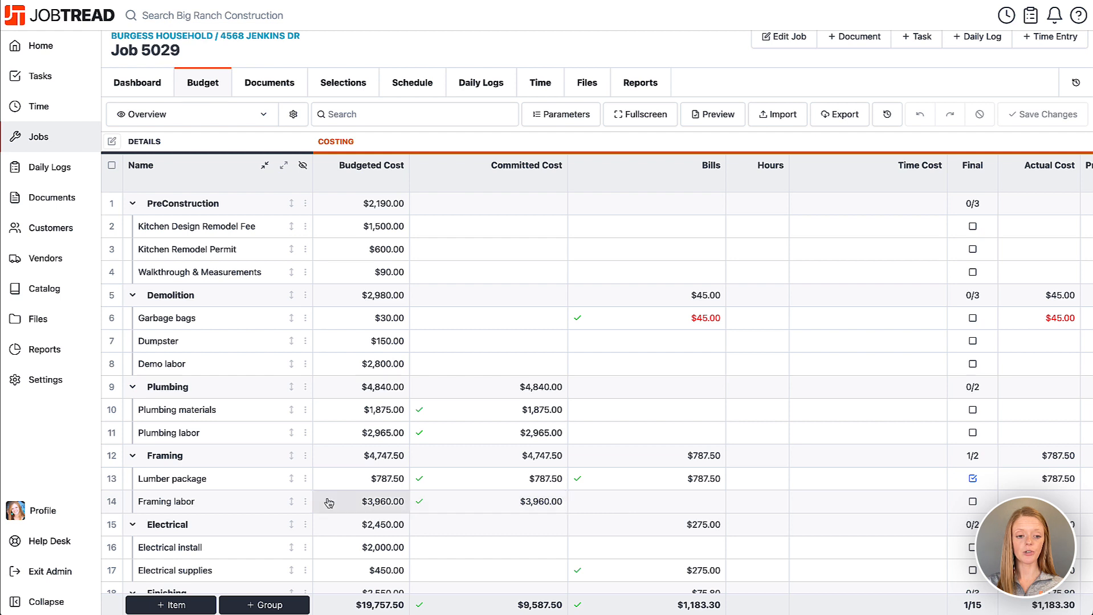
Start a bill for the Framing labor budget item with DS Finish Carpentry as the vendor.
{"action": "left_click", "coordinate": [111, 503]}
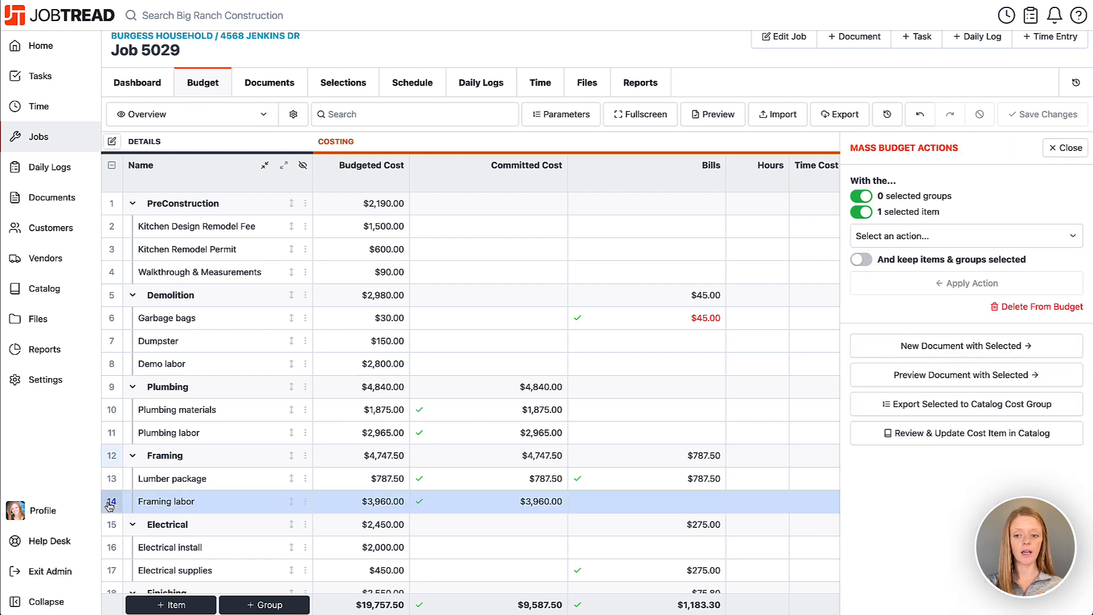
{"action": "left_click", "coordinate": [959, 348]}
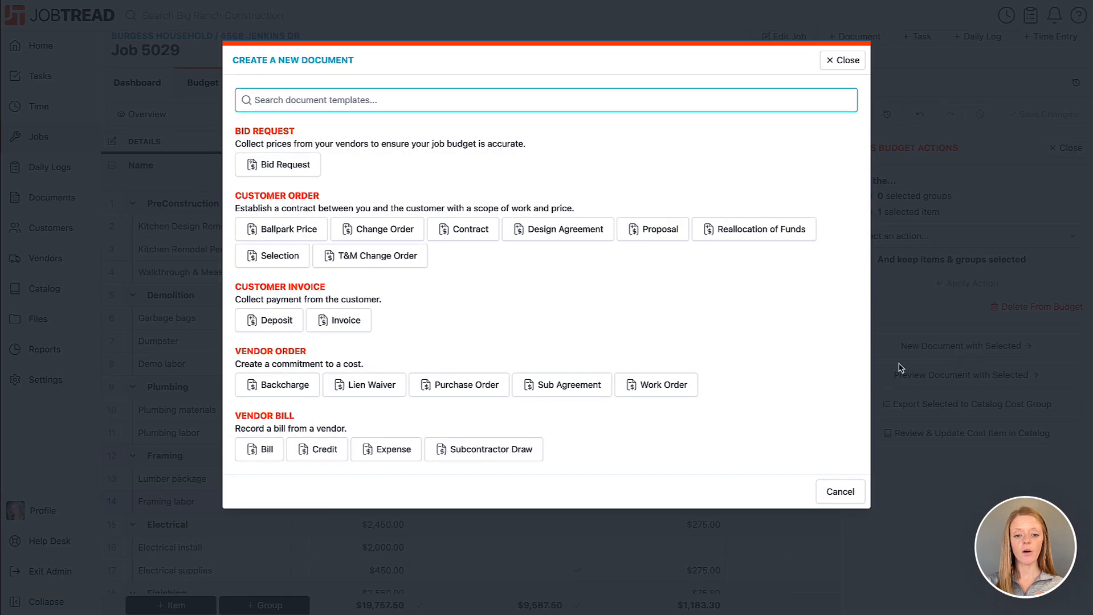
{"action": "left_click", "coordinate": [251, 449]}
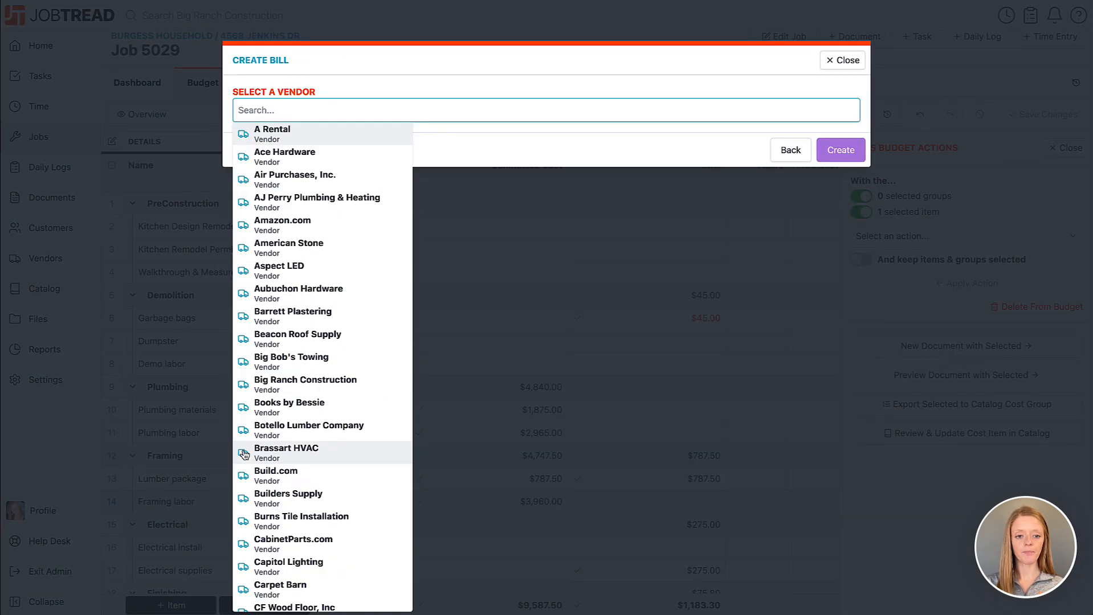
{"action": "type", "text": "carpen"}
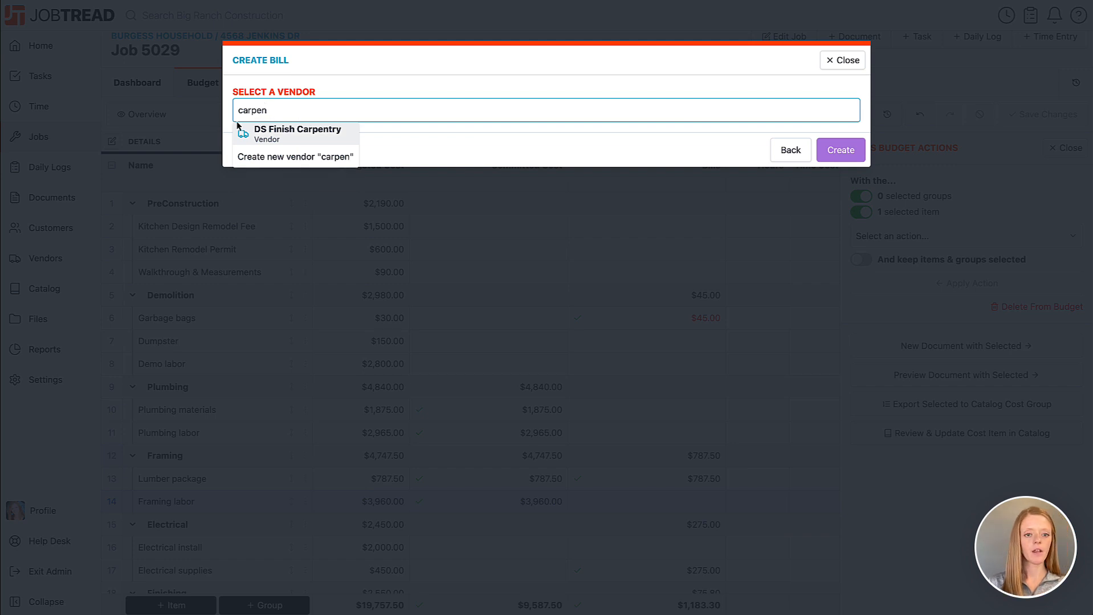
{"action": "left_click", "coordinate": [246, 136]}
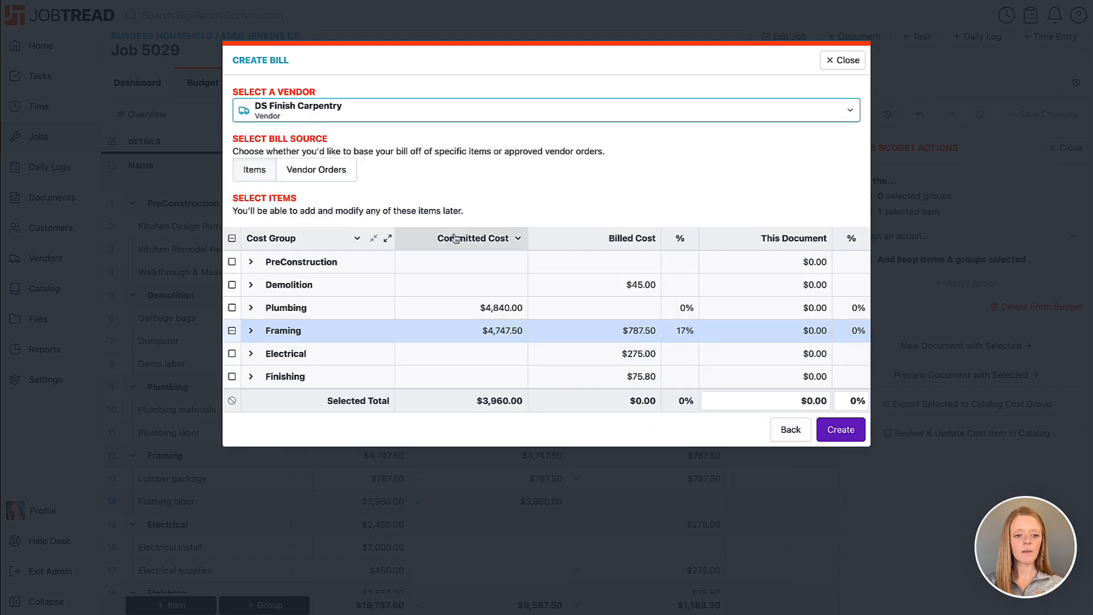
Create the bill with $4,000 for Framing labor and approve it for payment.
{"action": "left_click", "coordinate": [251, 332]}
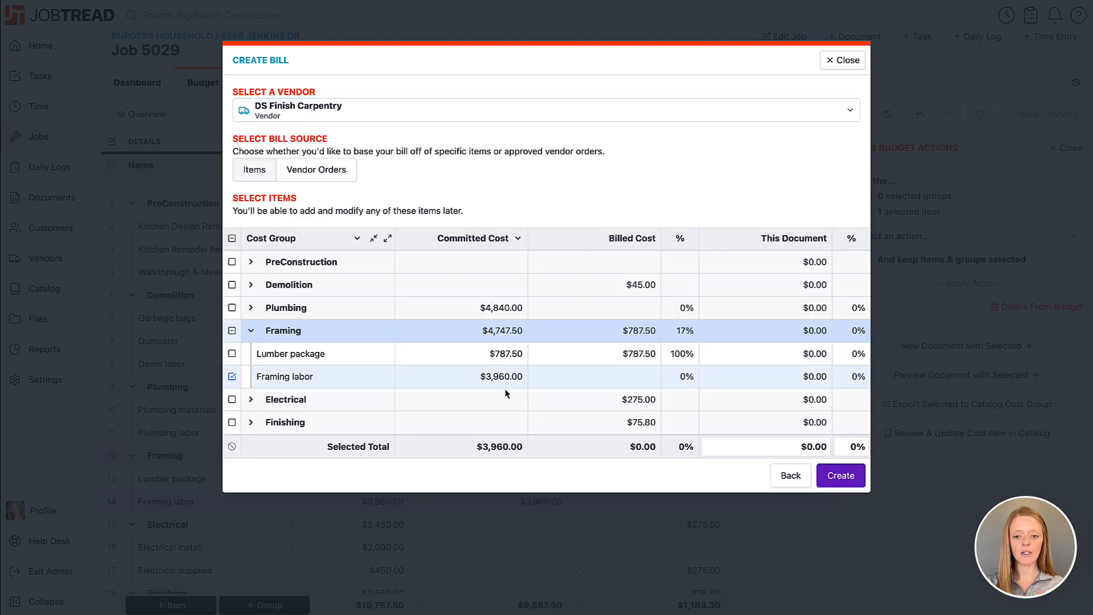
{"action": "left_click", "coordinate": [788, 379]}
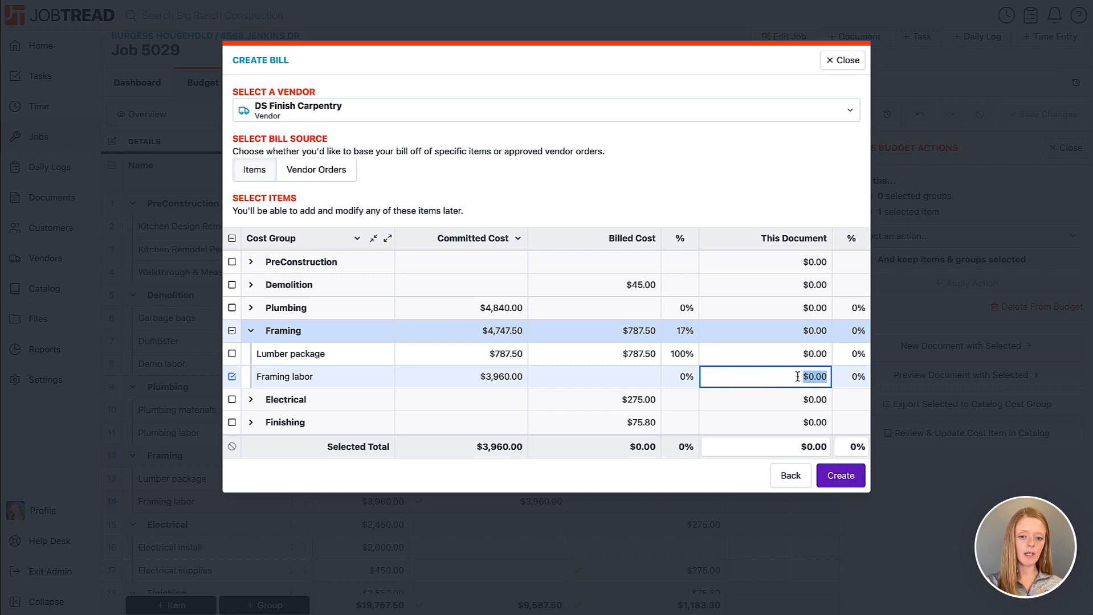
{"action": "type", "text": "4000"}
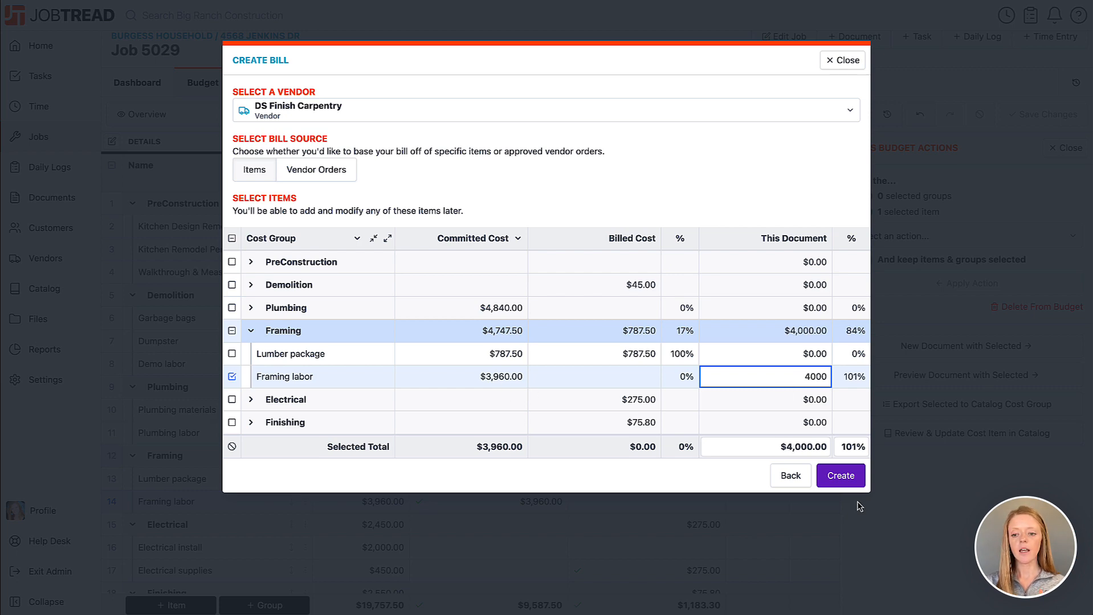
{"action": "left_click", "coordinate": [855, 483]}
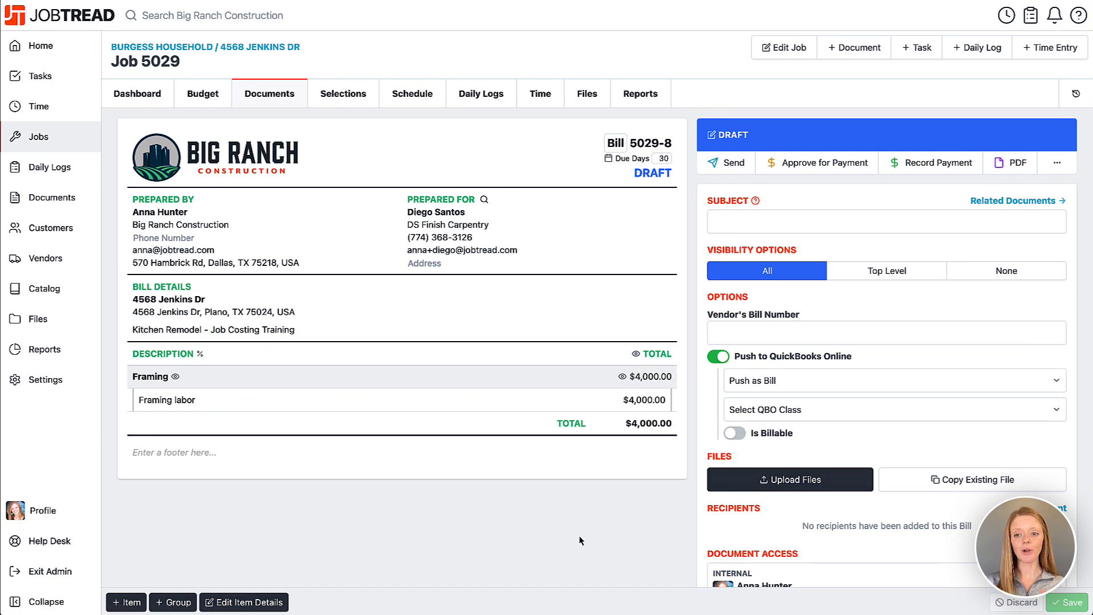
{"action": "left_click", "coordinate": [842, 165]}
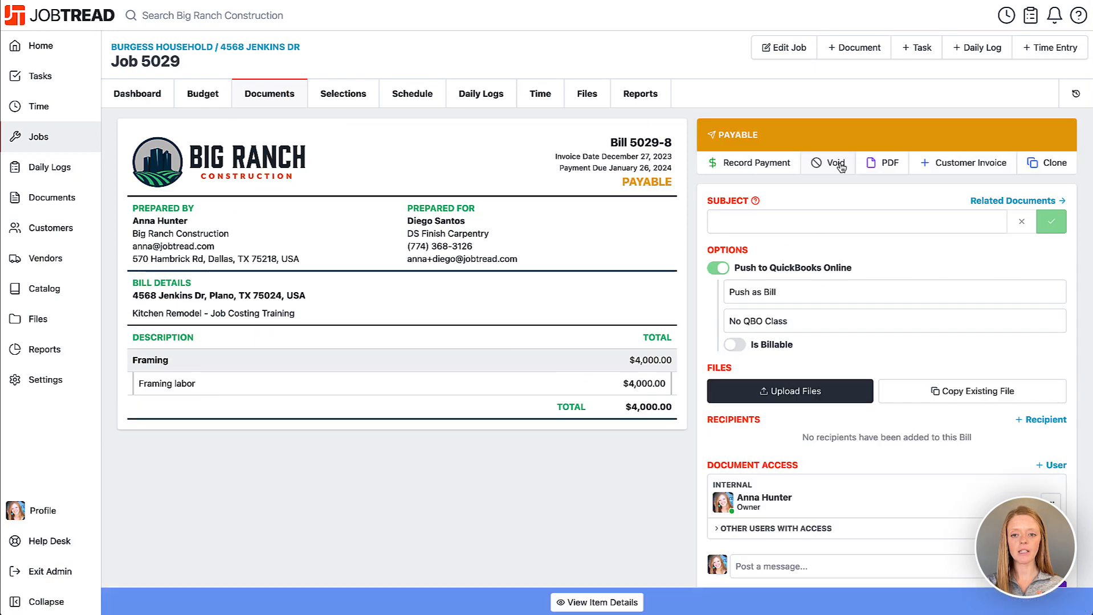
Record today's full payment of $4,000 on the framing labor bill by Check, with reference 489.
{"action": "left_click", "coordinate": [756, 173]}
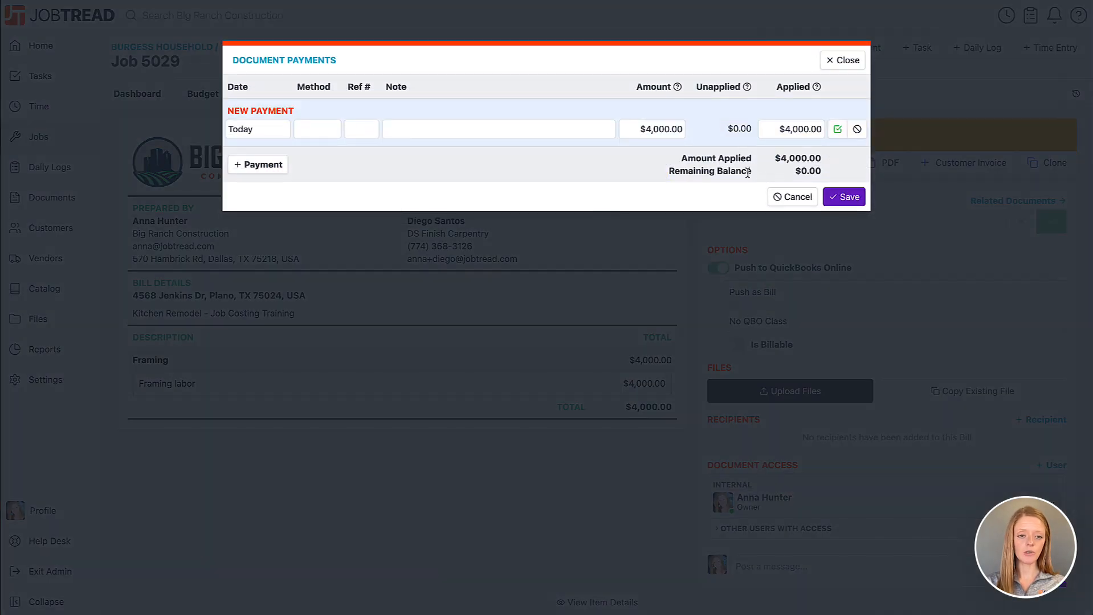
{"action": "left_click", "coordinate": [320, 132]}
{"action": "left_click", "coordinate": [311, 173]}
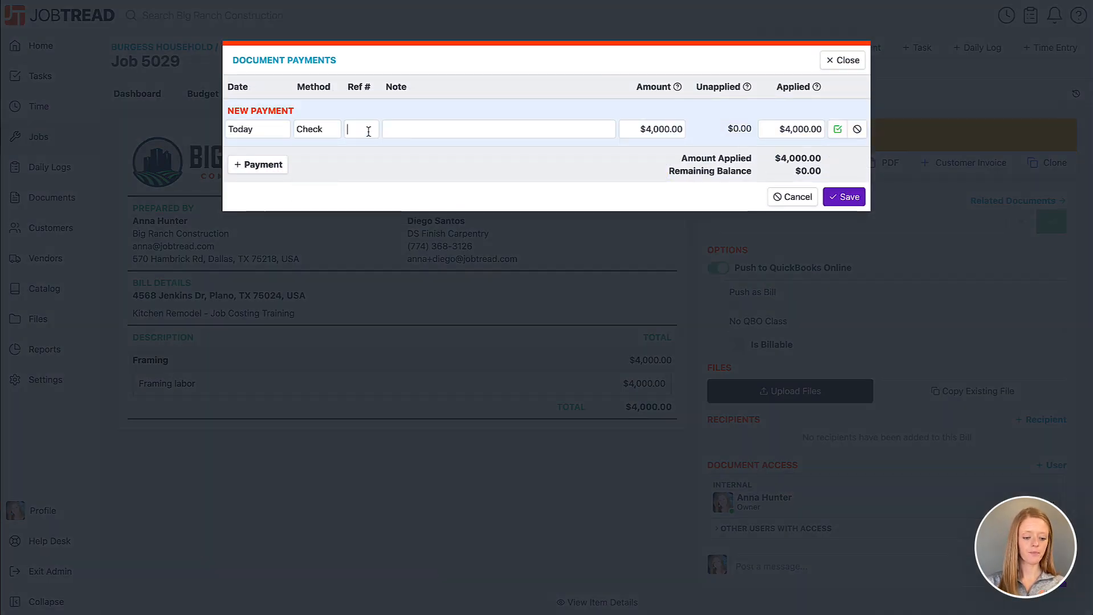
{"action": "left_click", "coordinate": [369, 131]}
{"action": "type", "text": "489"}
{"action": "left_click", "coordinate": [835, 197]}
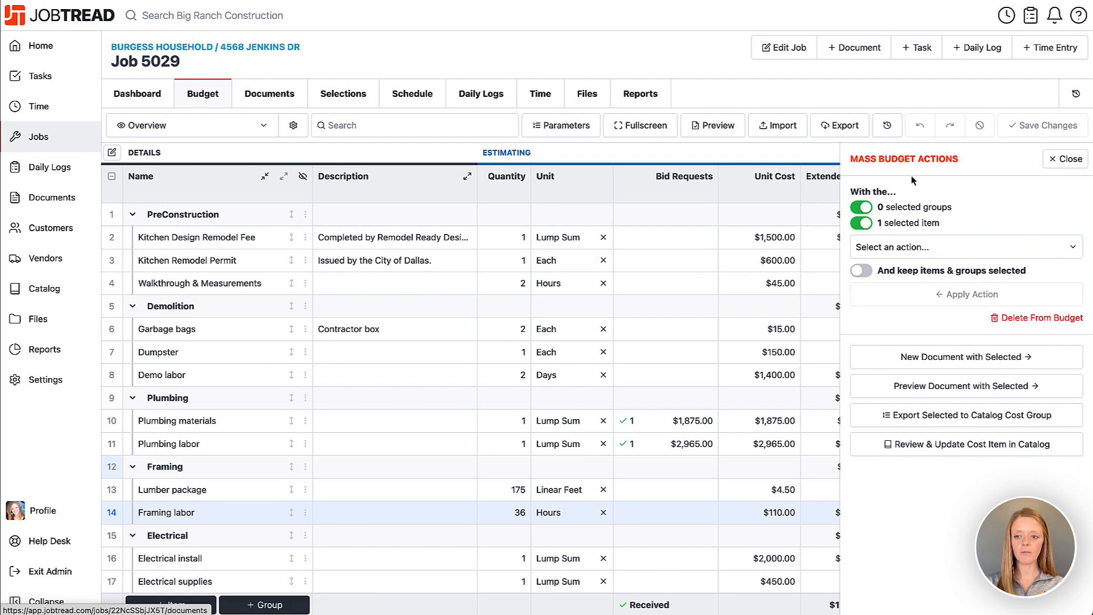
Review framing costs in the job budget's costing section and open the purchase order behind the Plumbing materials committed cost.
{"action": "left_click", "coordinate": [1061, 158]}
{"action": "scroll", "coordinate": [867, 388], "scroll_direction": "right", "scroll_amount": 10}
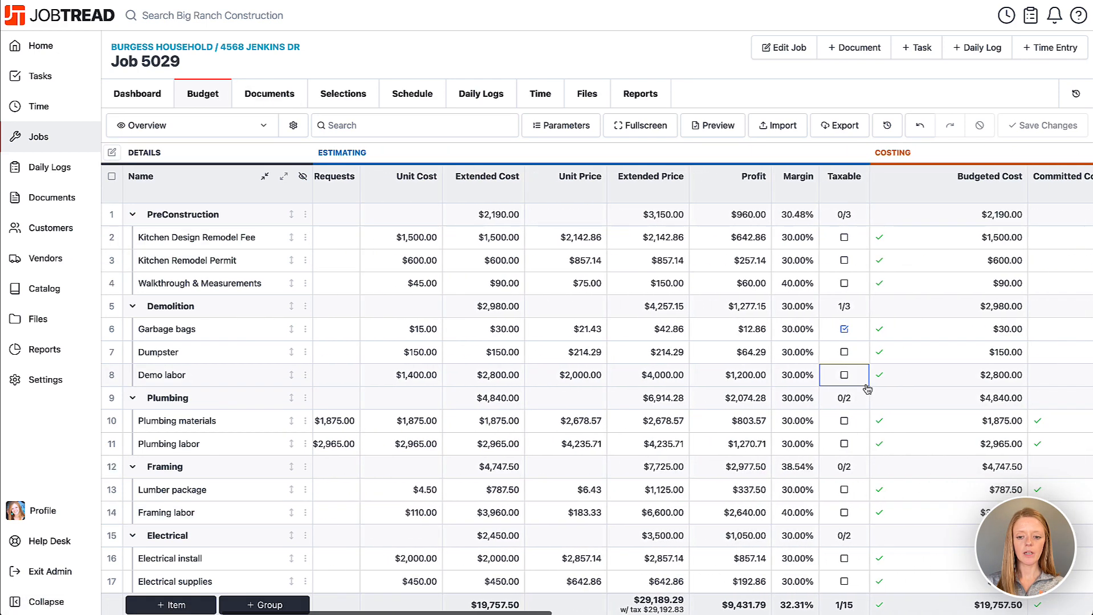
{"action": "scroll", "coordinate": [866, 390], "scroll_direction": "right", "scroll_amount": 5}
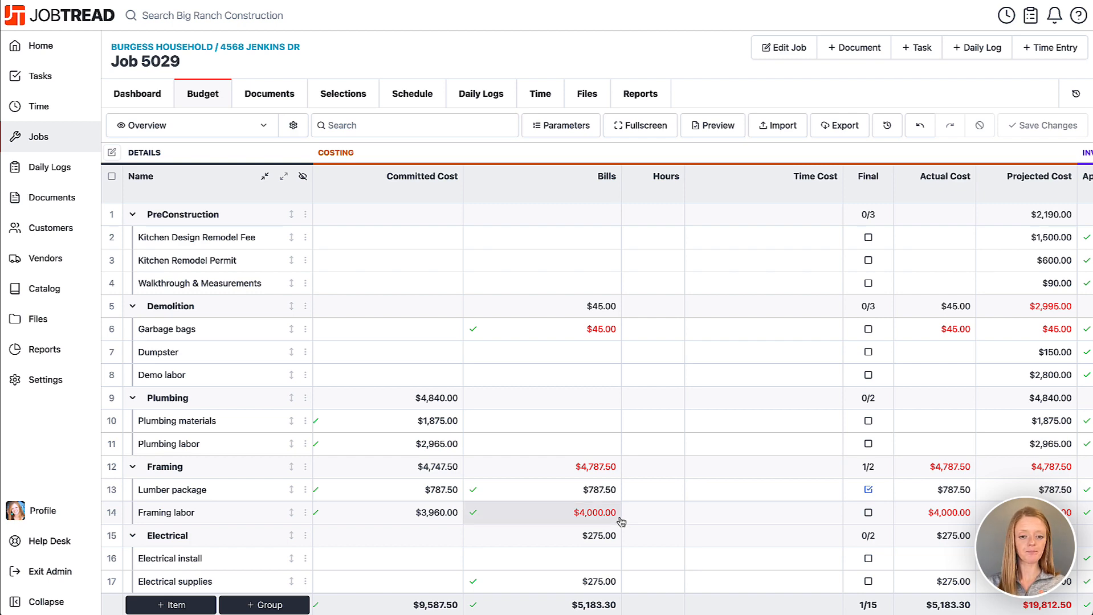
{"action": "scroll", "coordinate": [615, 523], "scroll_direction": "left", "scroll_amount": 3}
{"action": "scroll", "coordinate": [615, 523], "scroll_direction": "left", "scroll_amount": 3}
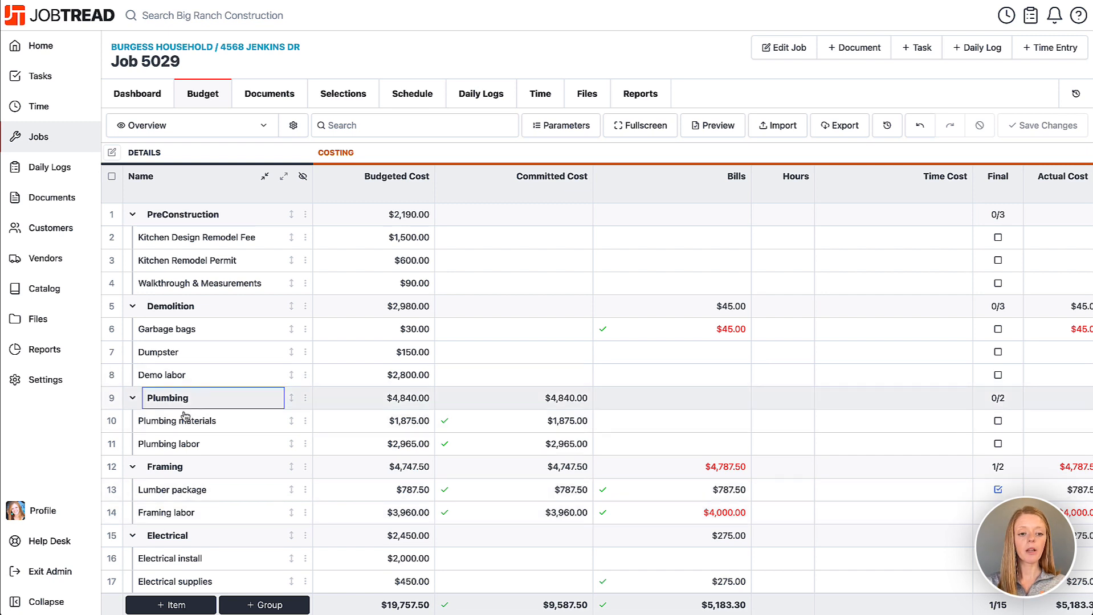
{"action": "left_click", "coordinate": [523, 431]}
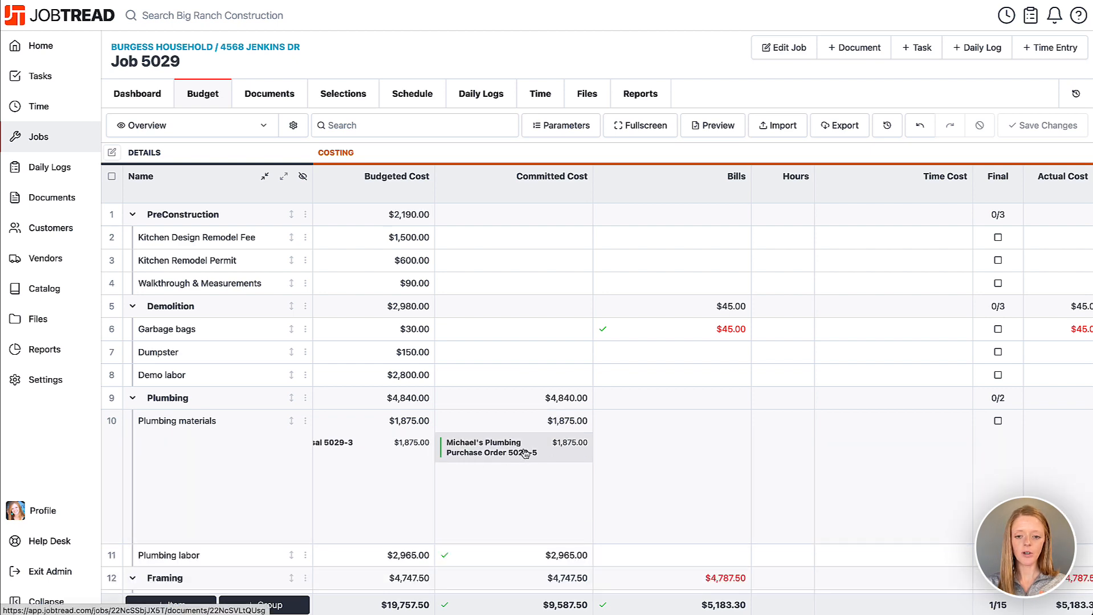
{"action": "left_click", "coordinate": [524, 452]}
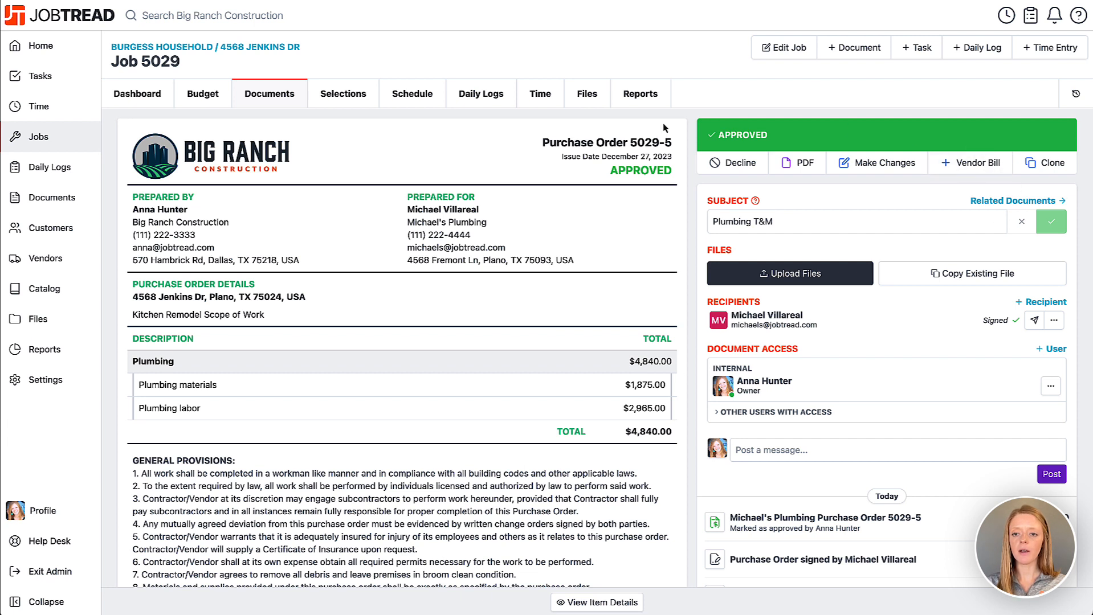
Create a Bill from the plumbing purchase order, hide its quantity column, and approve the bill for payment.
{"action": "left_click", "coordinate": [961, 166]}
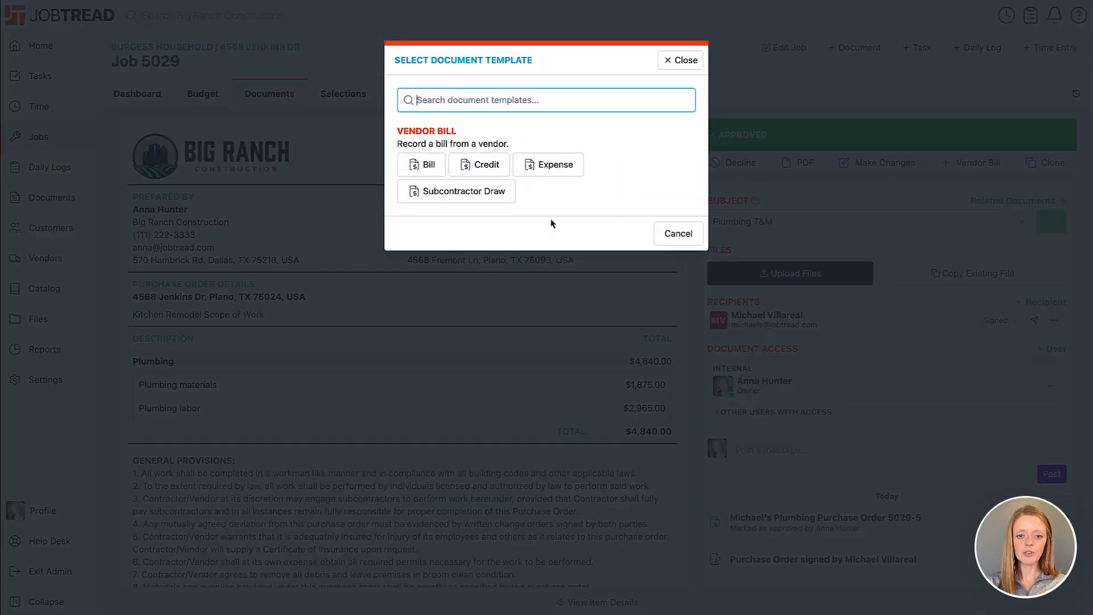
{"action": "left_click", "coordinate": [421, 165]}
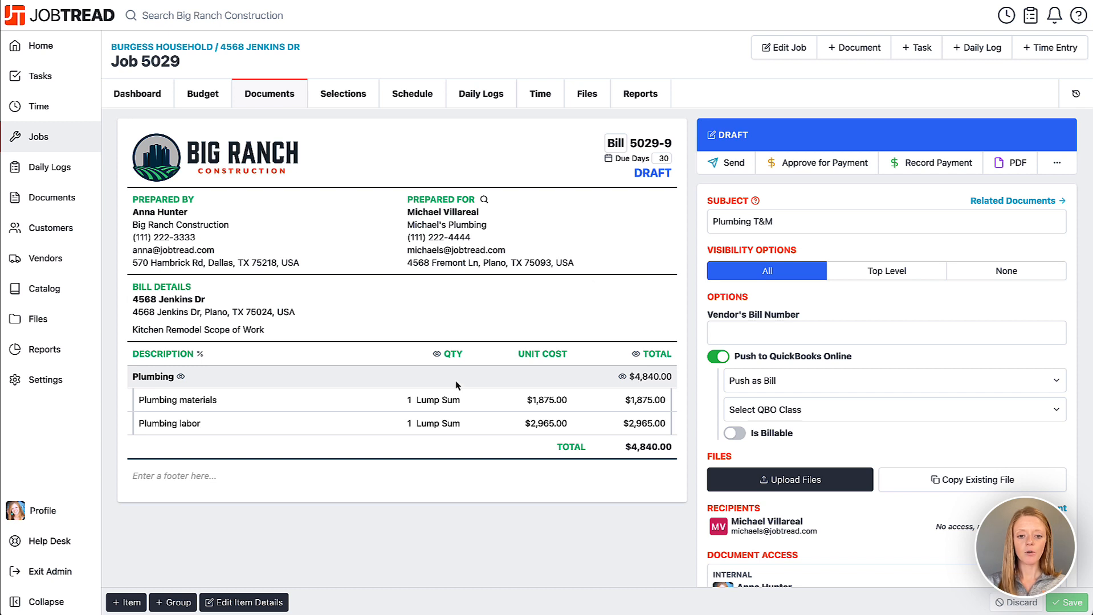
{"action": "left_click", "coordinate": [437, 354]}
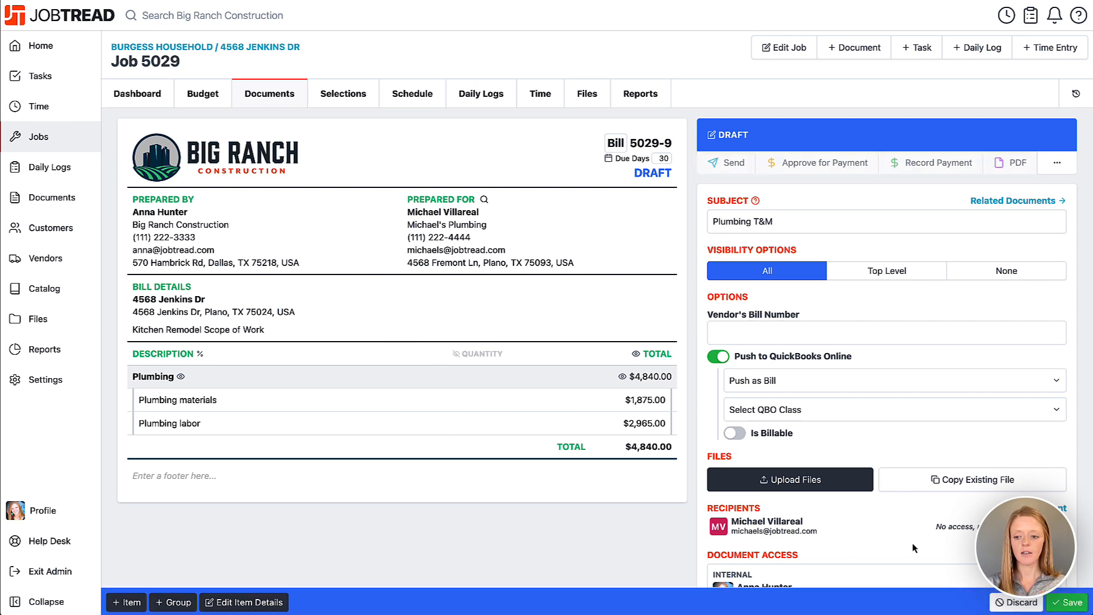
{"action": "left_click", "coordinate": [1074, 605]}
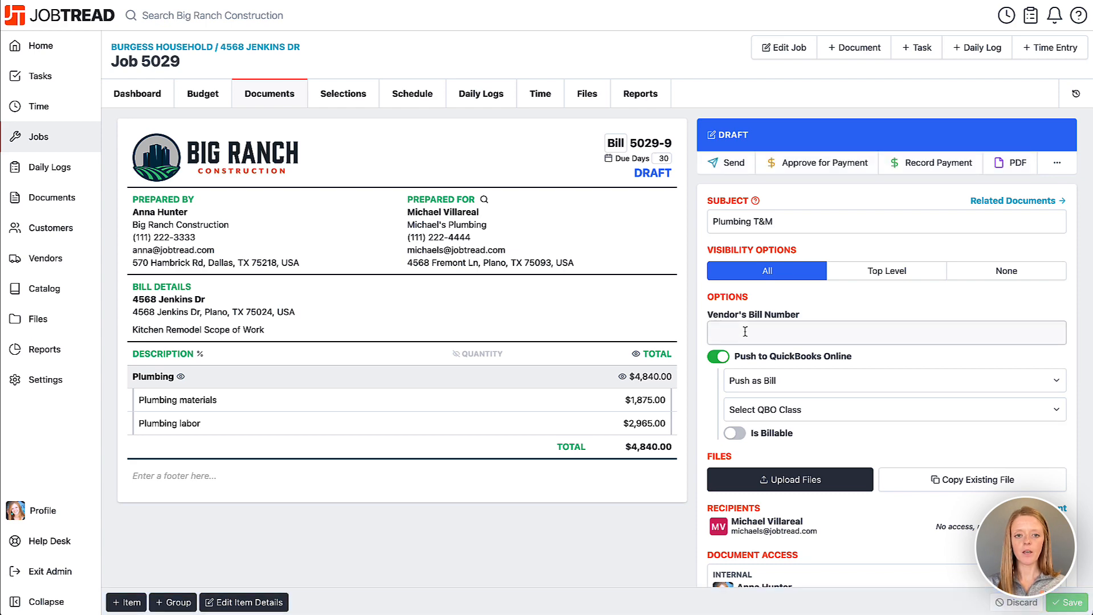
{"action": "left_click", "coordinate": [836, 163]}
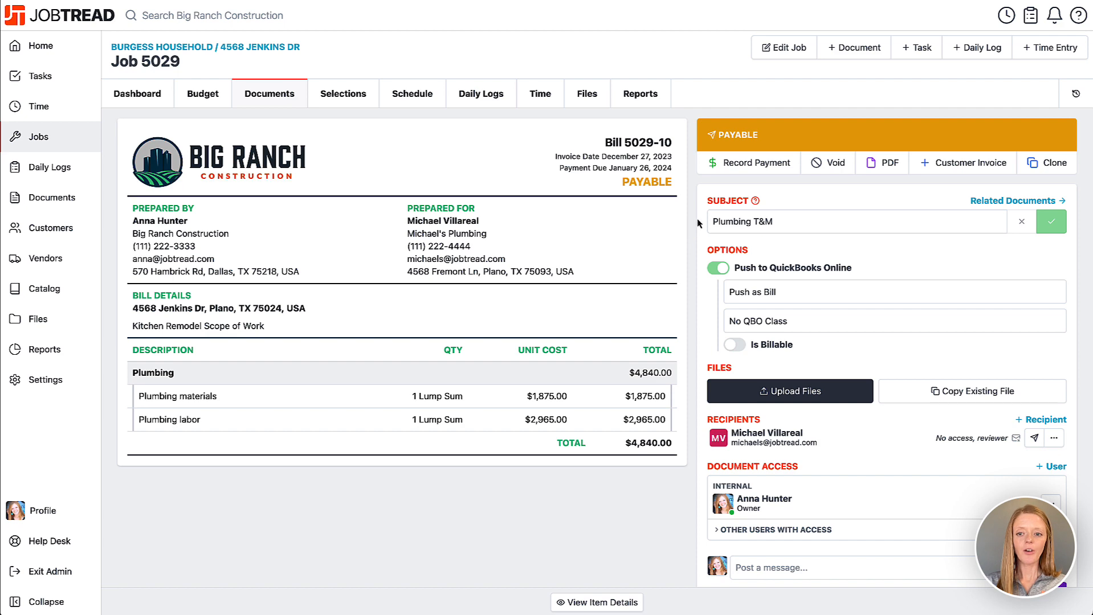
Start a payment on the plumbing bill with the method Check and reference 489.
{"action": "left_click", "coordinate": [743, 165]}
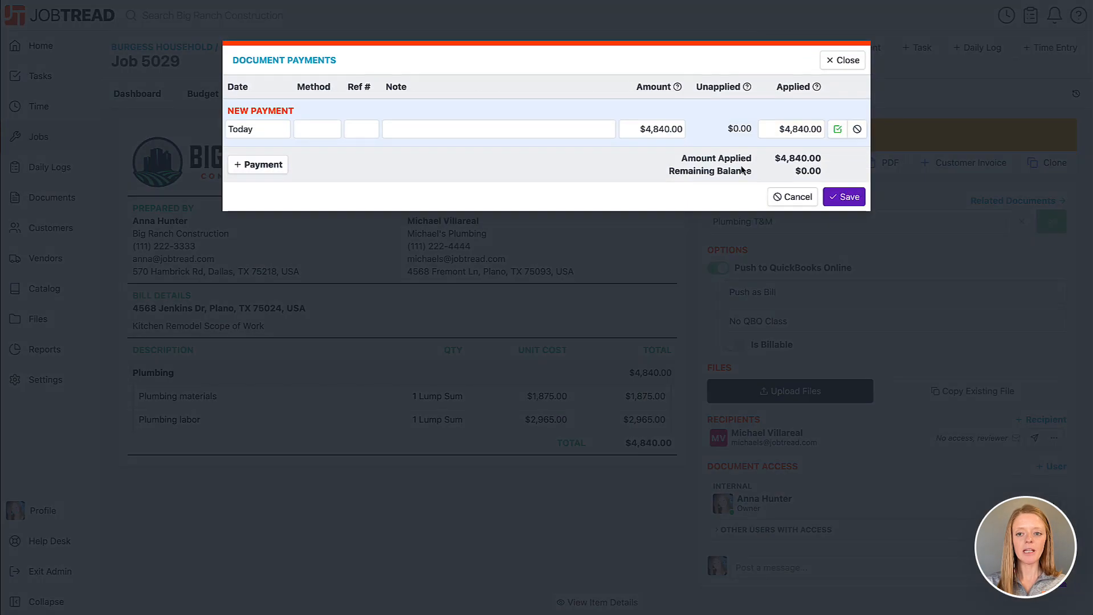
{"action": "left_click", "coordinate": [318, 128]}
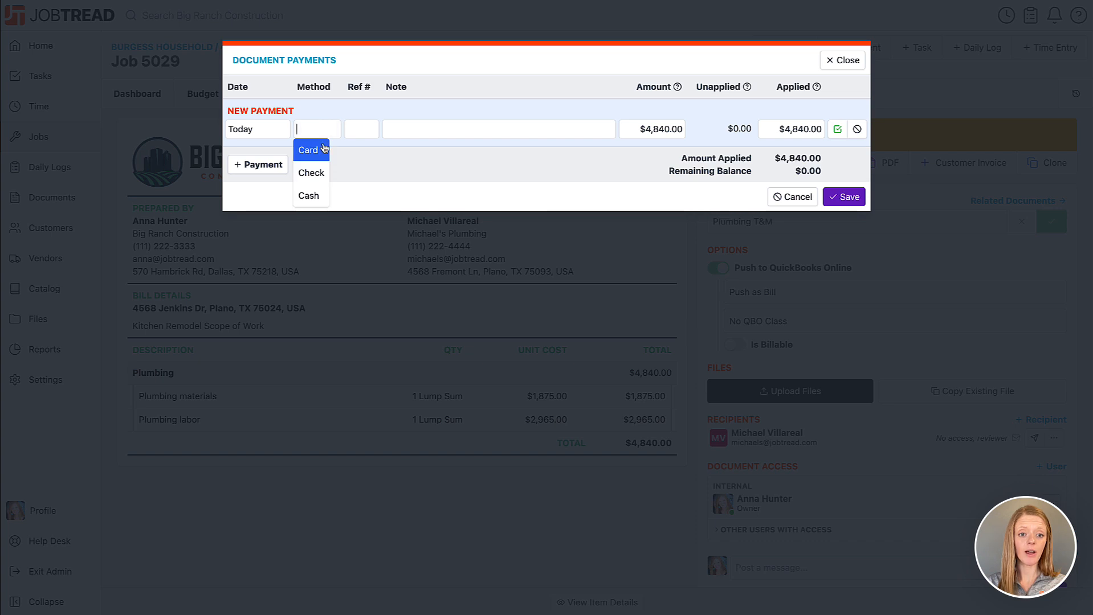
{"action": "left_click", "coordinate": [321, 154]}
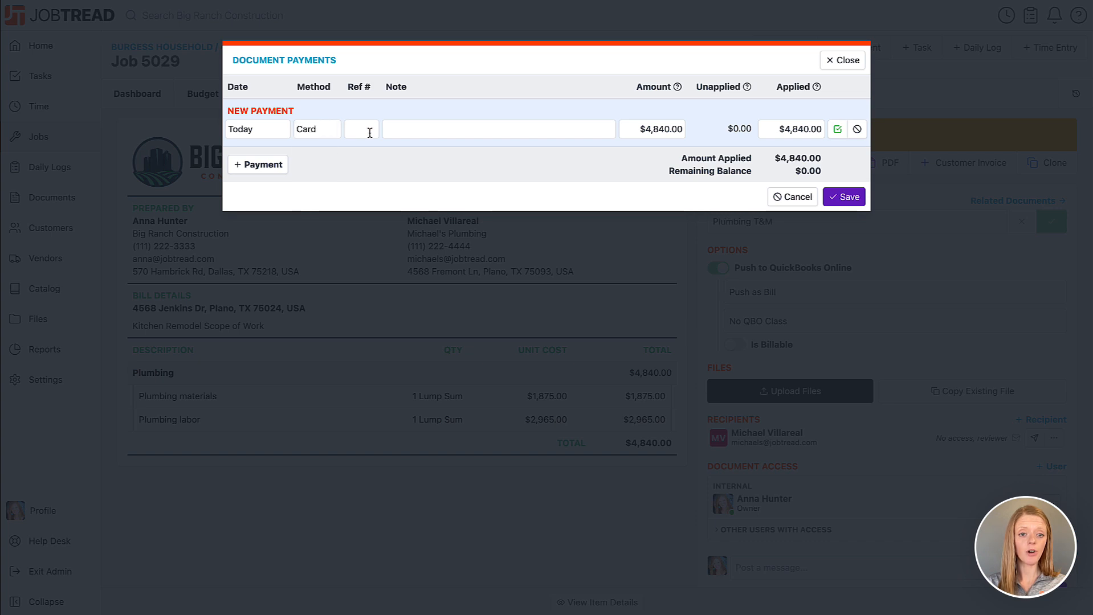
{"action": "left_click", "coordinate": [336, 129]}
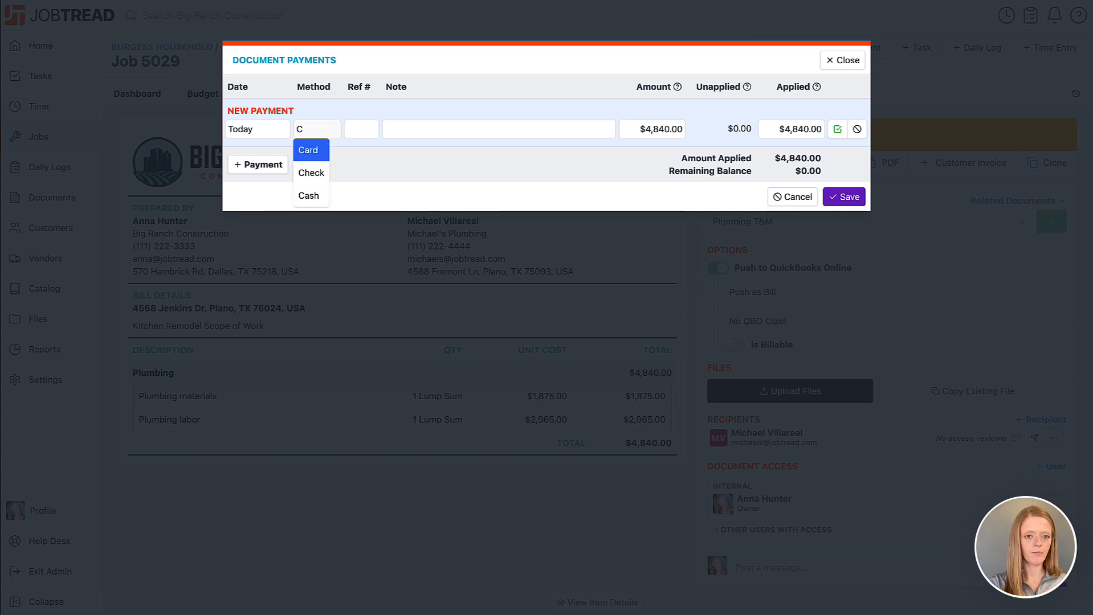
{"action": "left_click", "coordinate": [310, 171]}
{"action": "left_click", "coordinate": [352, 129]}
{"action": "type", "text": "4"}
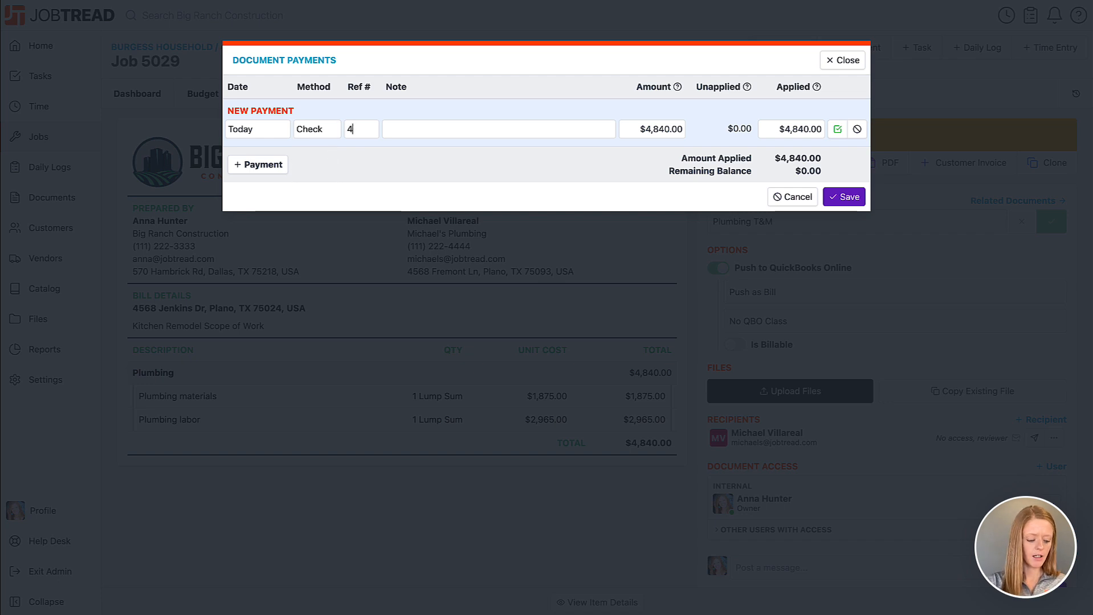
{"action": "type", "text": "89"}
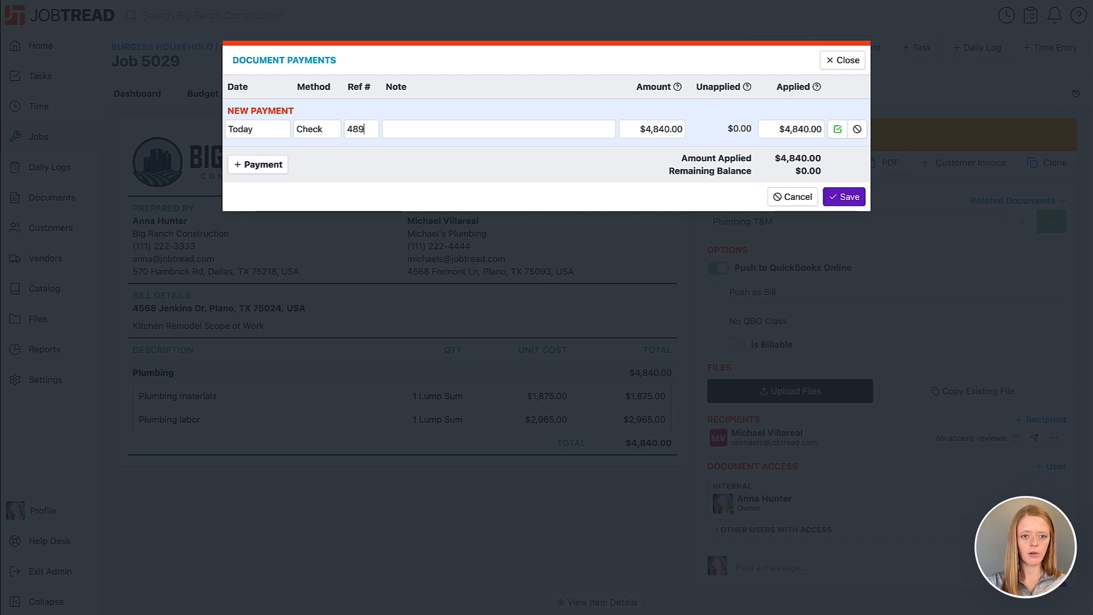
Set the plumbing payment to $1,875, date it December 20, 2023, and save it.
{"action": "left_click", "coordinate": [660, 129]}
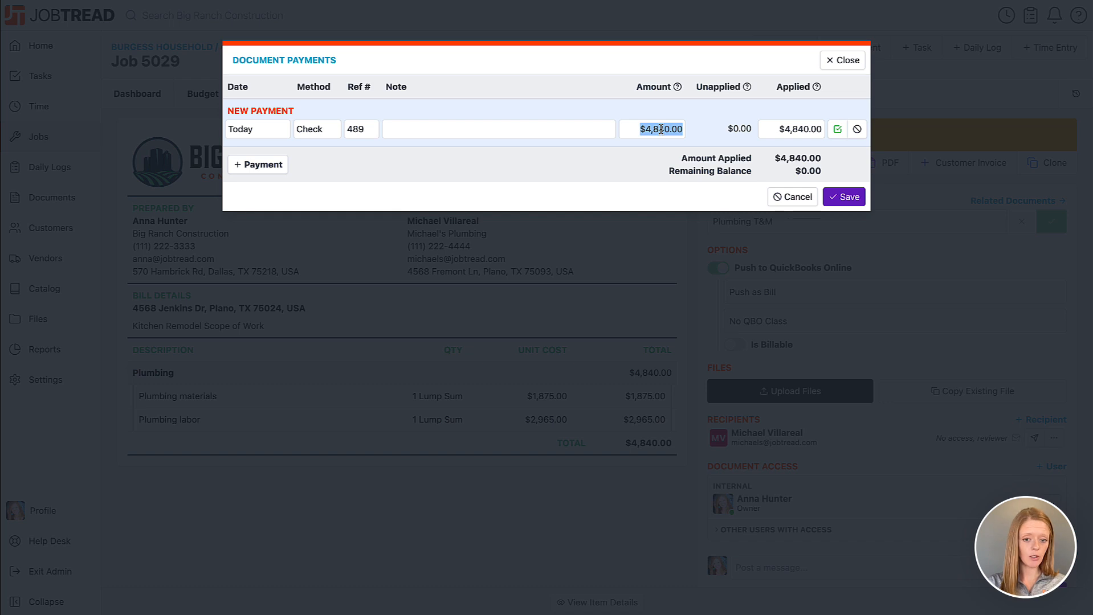
{"action": "type", "text": "1875"}
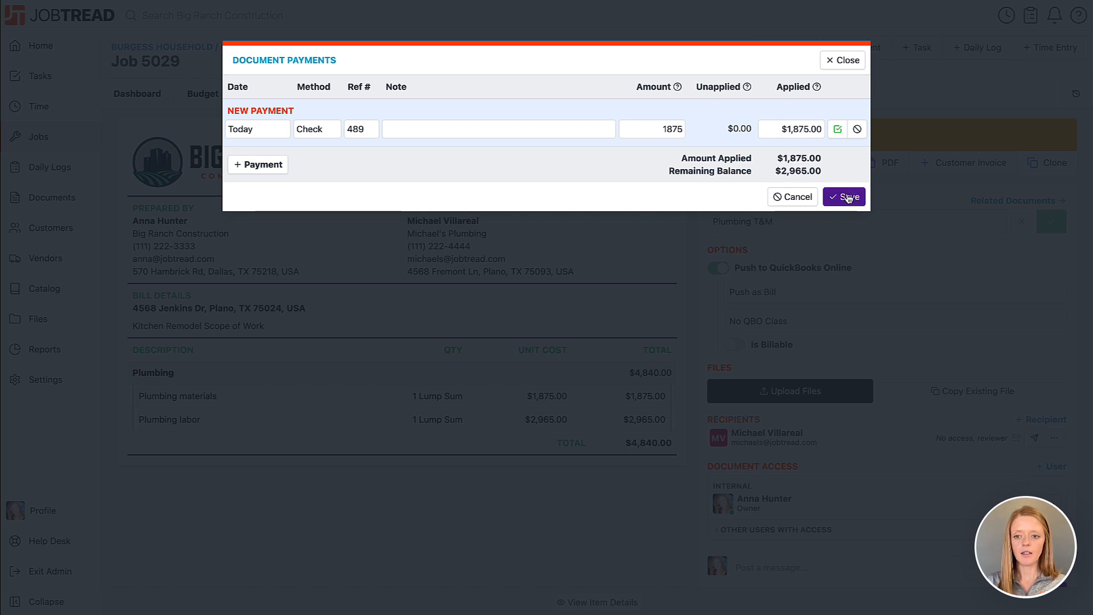
{"action": "left_click", "coordinate": [243, 134]}
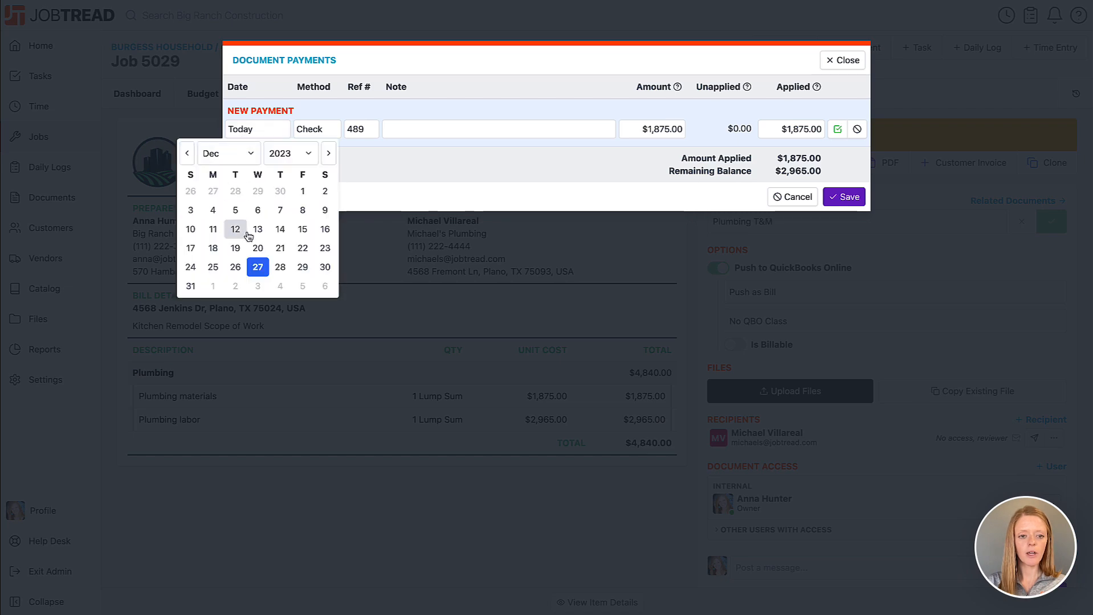
{"action": "left_click", "coordinate": [254, 248]}
{"action": "left_click", "coordinate": [844, 198]}
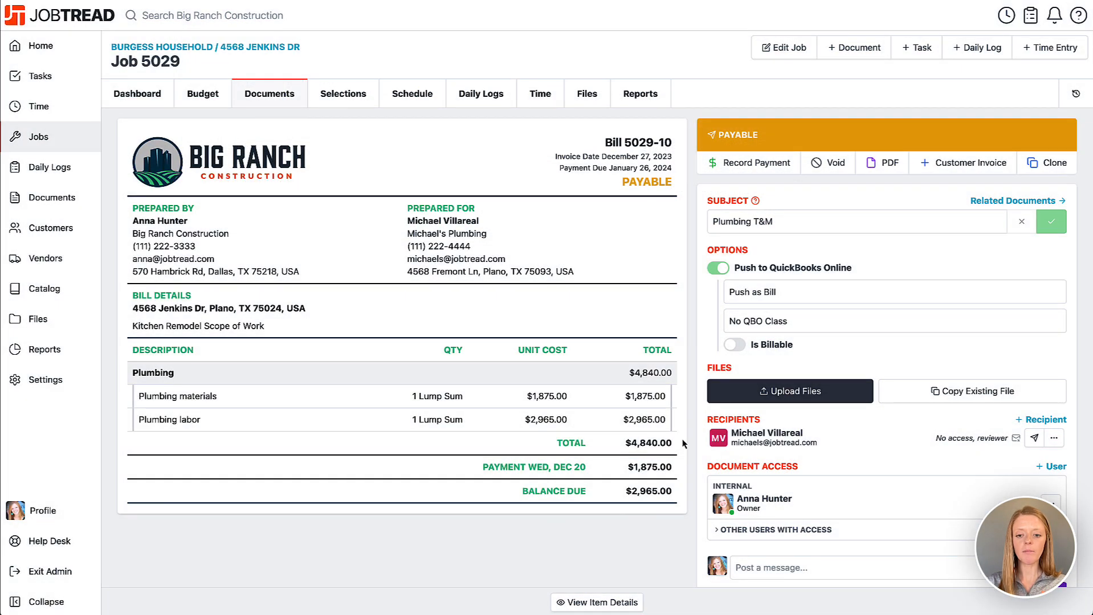
Record a second payment of $2,965.00 on the plumbing bill with method Check and reference 178, and save it.
{"action": "left_click", "coordinate": [725, 167]}
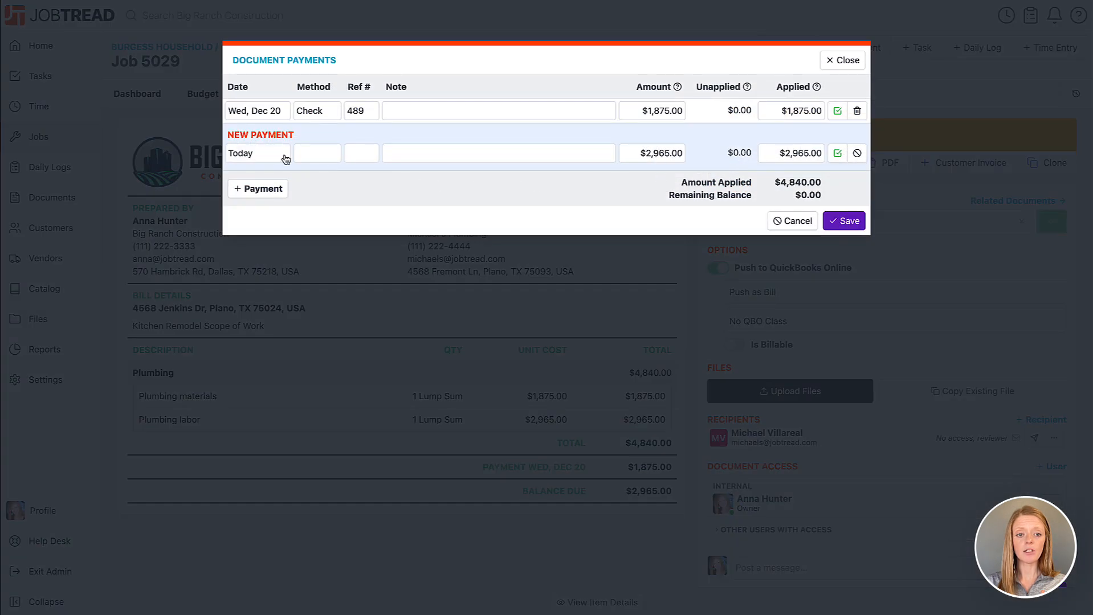
{"action": "left_click", "coordinate": [317, 153]}
{"action": "left_click", "coordinate": [317, 197]}
{"action": "left_click", "coordinate": [351, 154]}
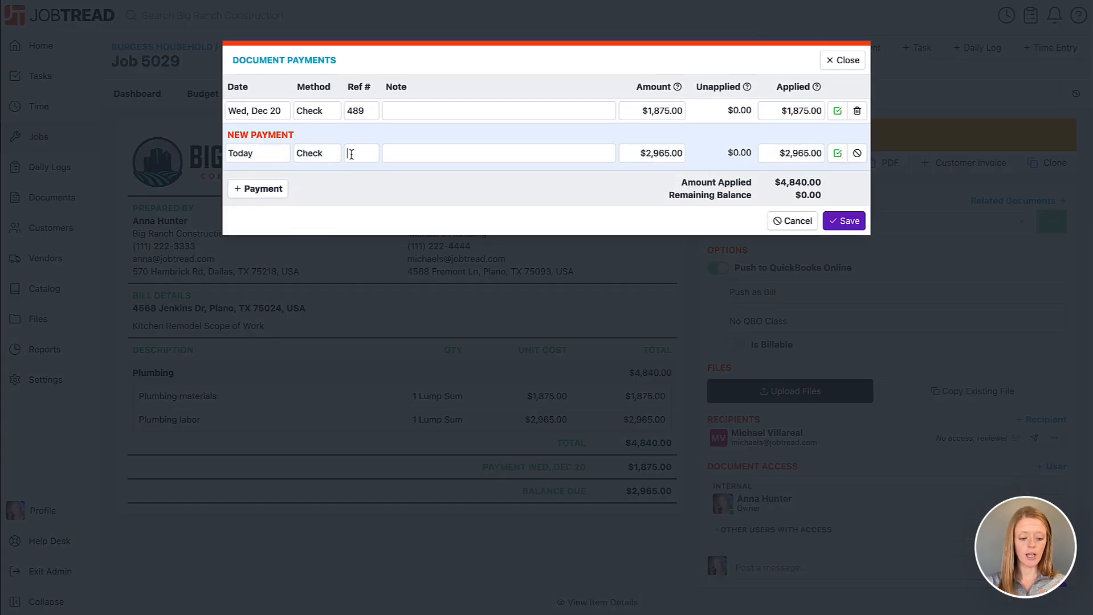
{"action": "type", "text": "178"}
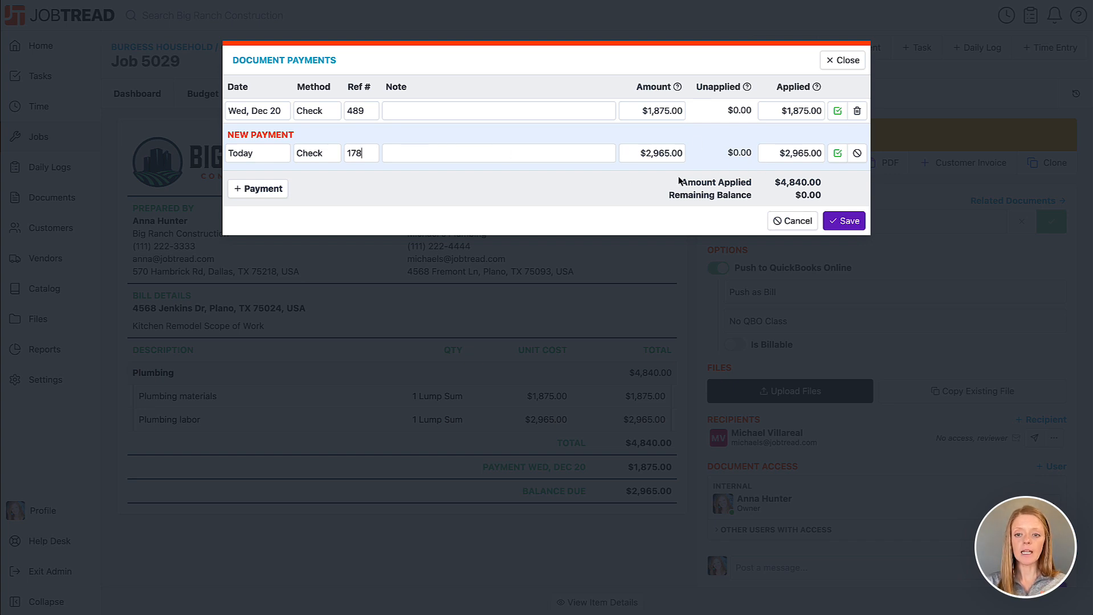
{"action": "left_click", "coordinate": [852, 222]}
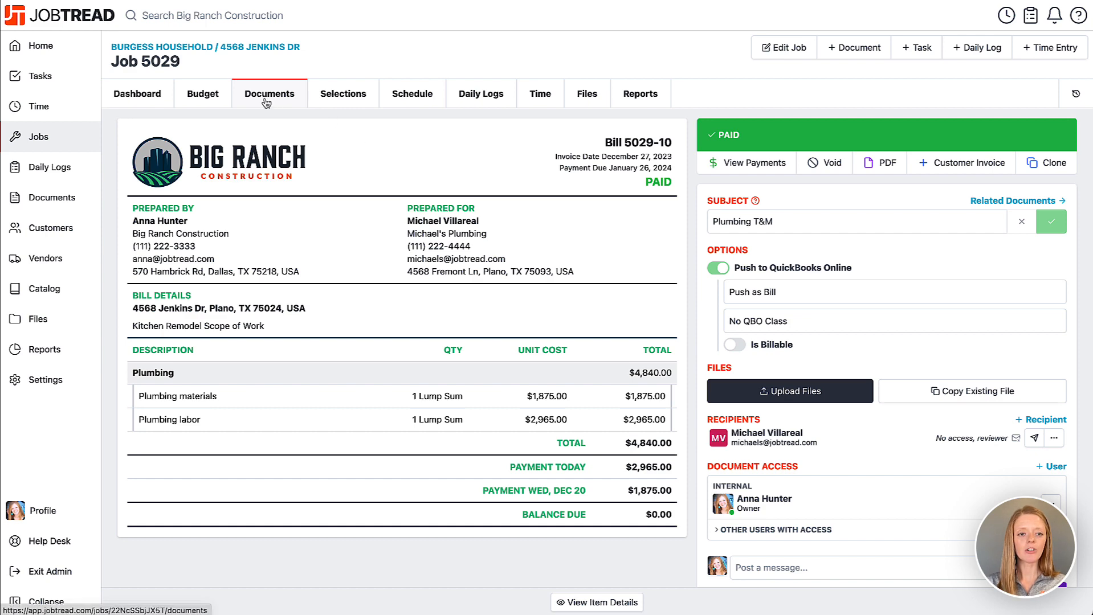
In the job budget's costing section, mark Plumbing materials and Plumbing labor as final and save the changes.
{"action": "left_click", "coordinate": [217, 97]}
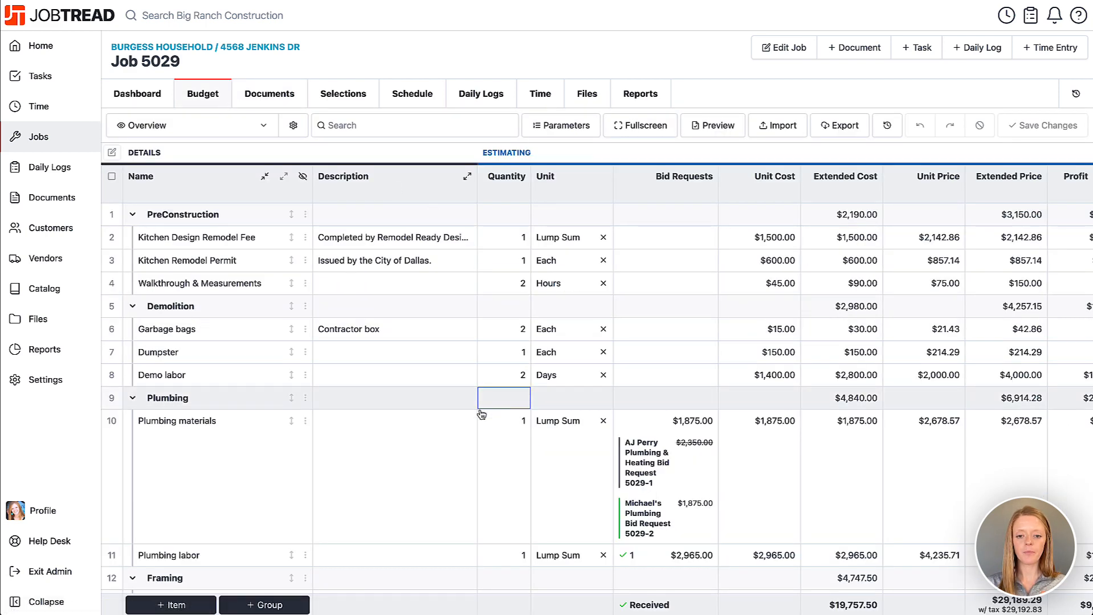
{"action": "left_click", "coordinate": [462, 417]}
{"action": "left_click", "coordinate": [642, 420]}
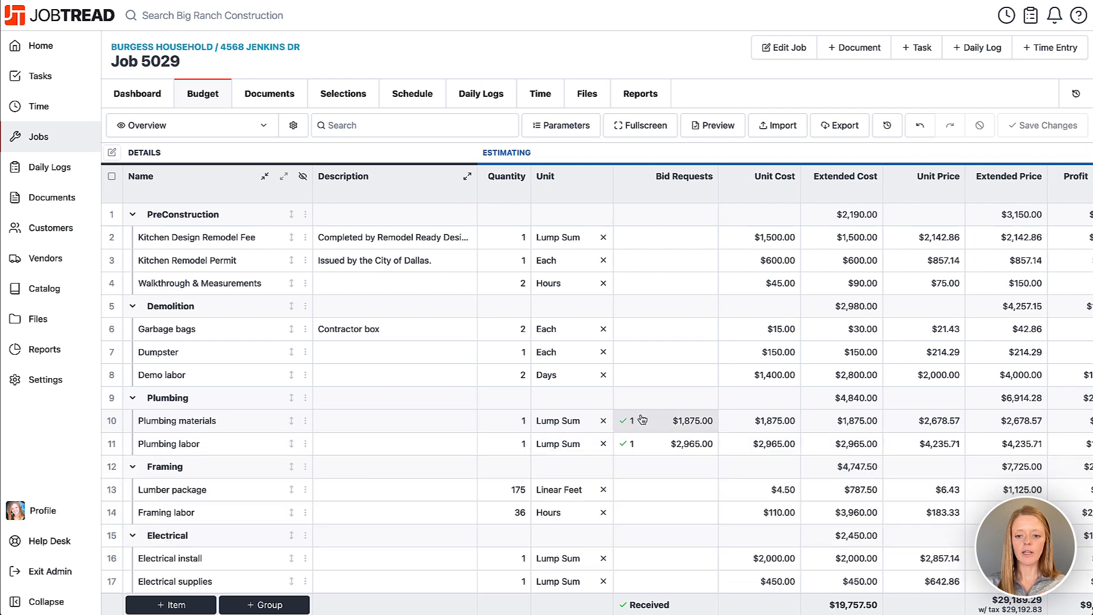
{"action": "scroll", "coordinate": [642, 420], "scroll_direction": "right", "scroll_amount": 5}
{"action": "scroll", "coordinate": [643, 420], "scroll_direction": "right", "scroll_amount": 10}
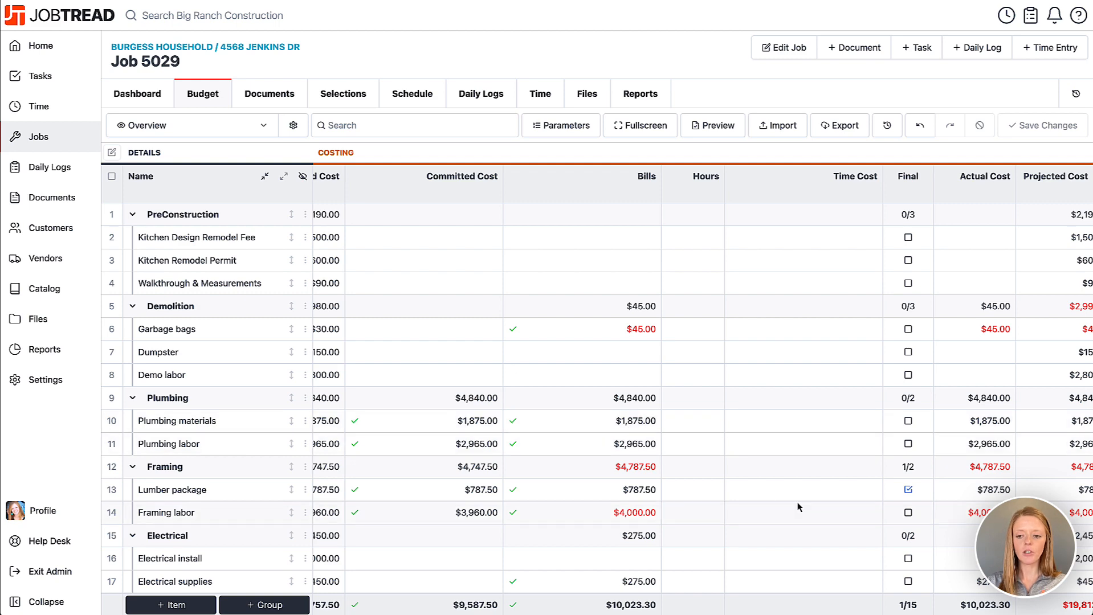
{"action": "scroll", "coordinate": [799, 507], "scroll_direction": "down", "scroll_amount": 1}
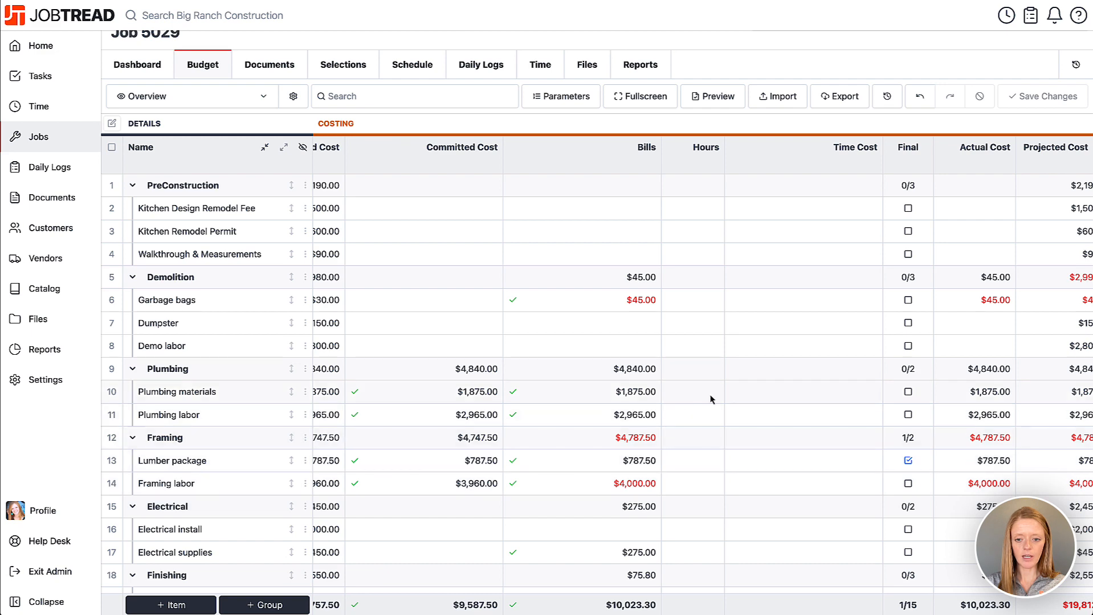
{"action": "left_click", "coordinate": [915, 395]}
{"action": "left_click", "coordinate": [912, 415]}
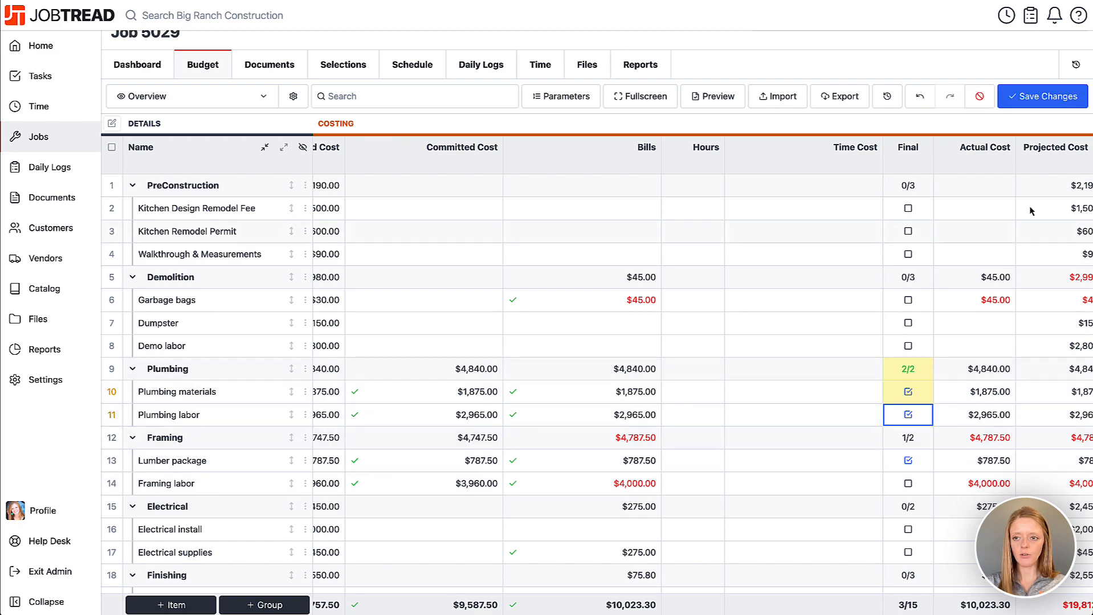
{"action": "left_click", "coordinate": [1030, 97]}
{"action": "scroll", "coordinate": [1025, 427], "scroll_direction": "right", "scroll_amount": 5}
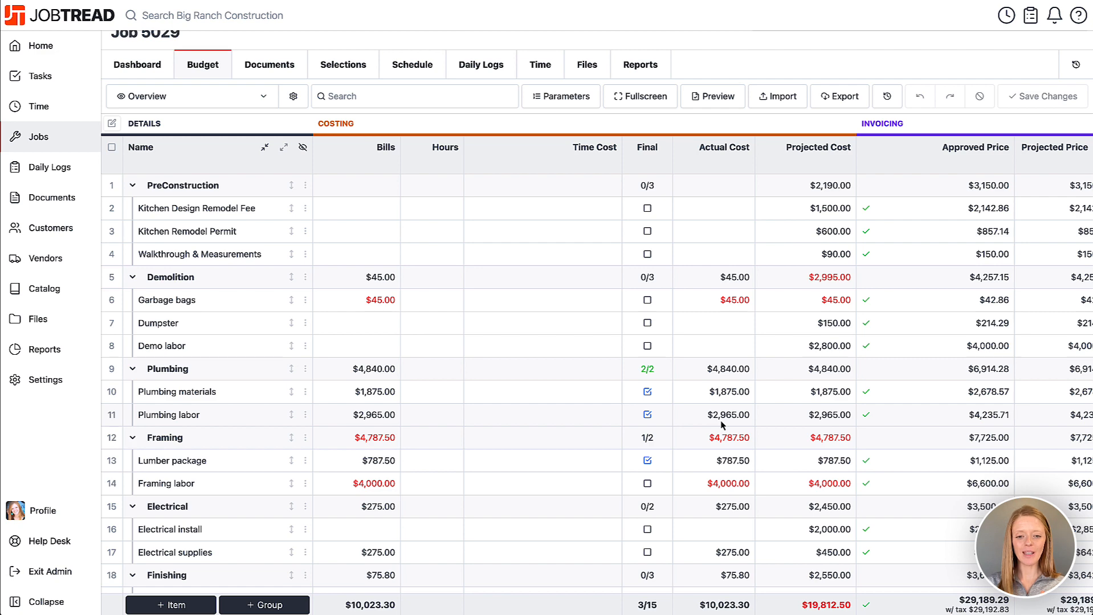
Create a Change Order from the budget containing only the Garbage bags item in the Demolition group.
{"action": "scroll", "coordinate": [721, 425], "scroll_direction": "left", "scroll_amount": 7}
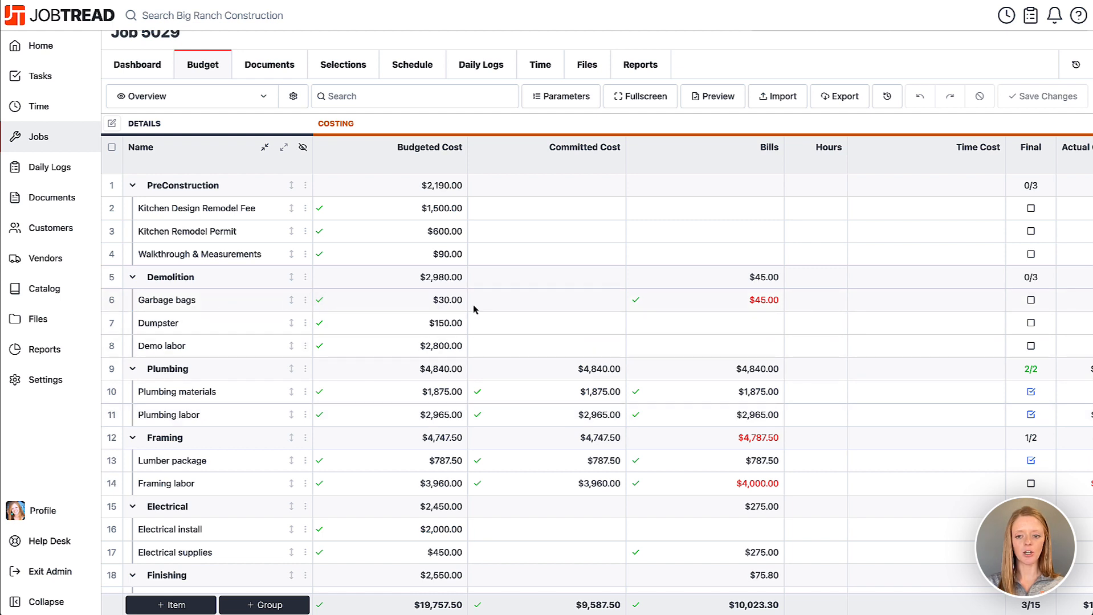
{"action": "left_click", "coordinate": [111, 302]}
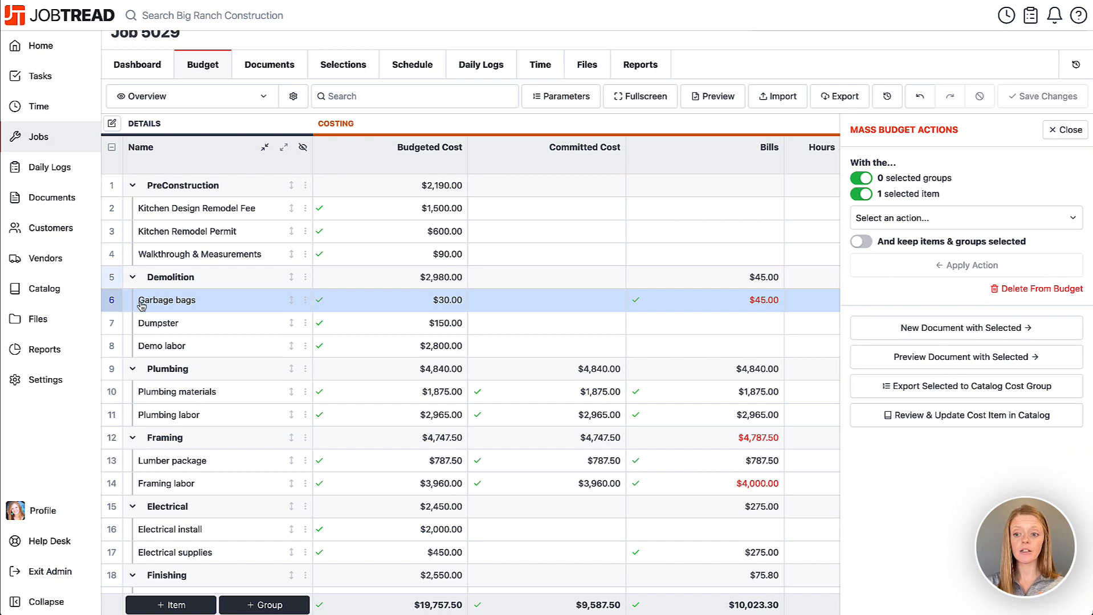
{"action": "left_click", "coordinate": [968, 329]}
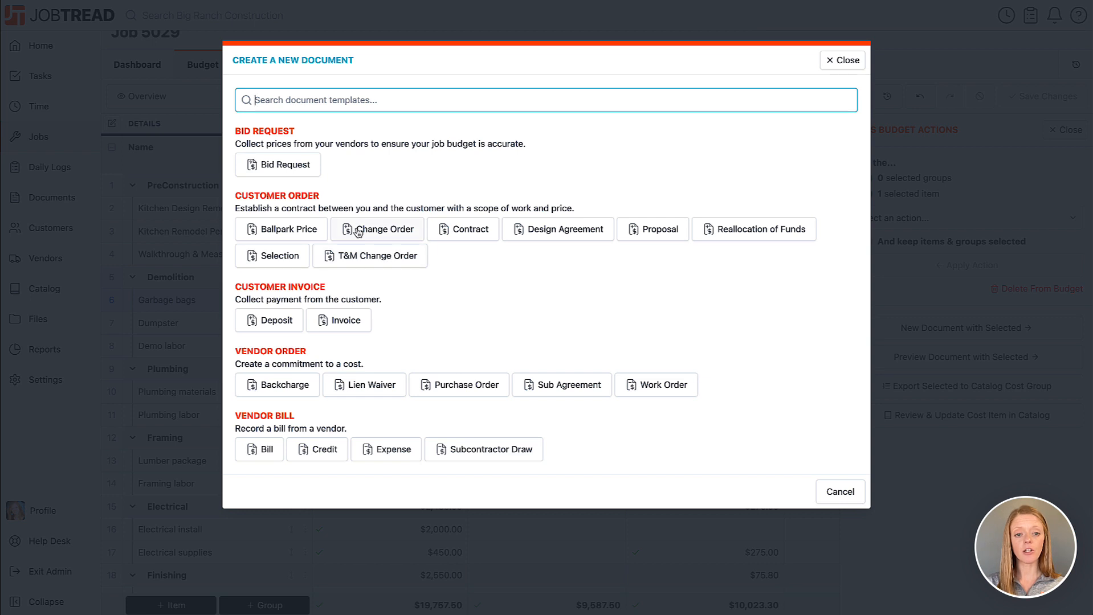
{"action": "left_click", "coordinate": [379, 235]}
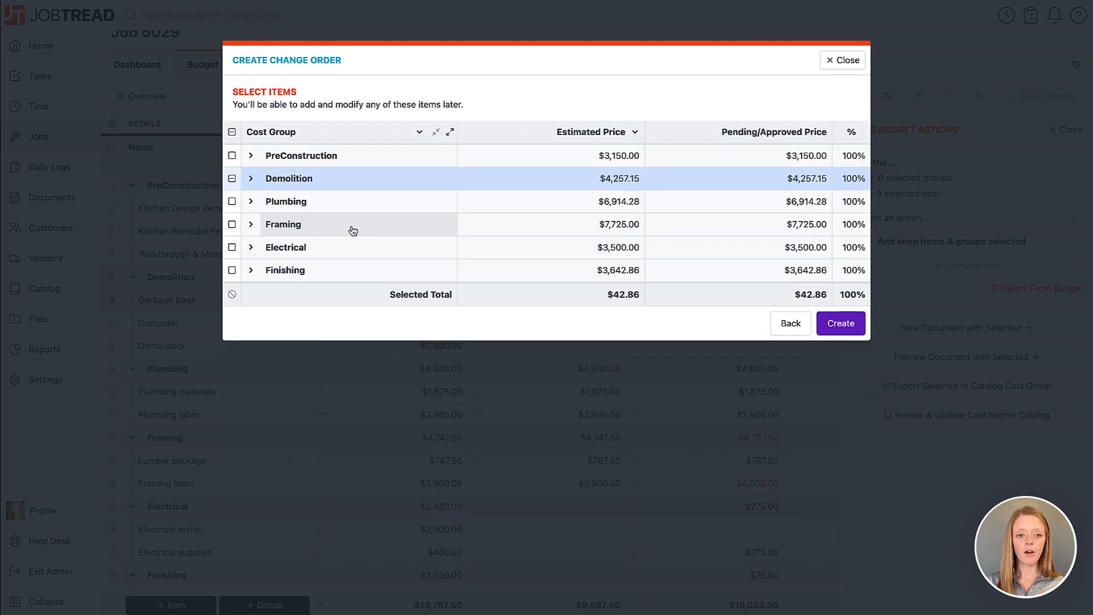
{"action": "left_click", "coordinate": [249, 179]}
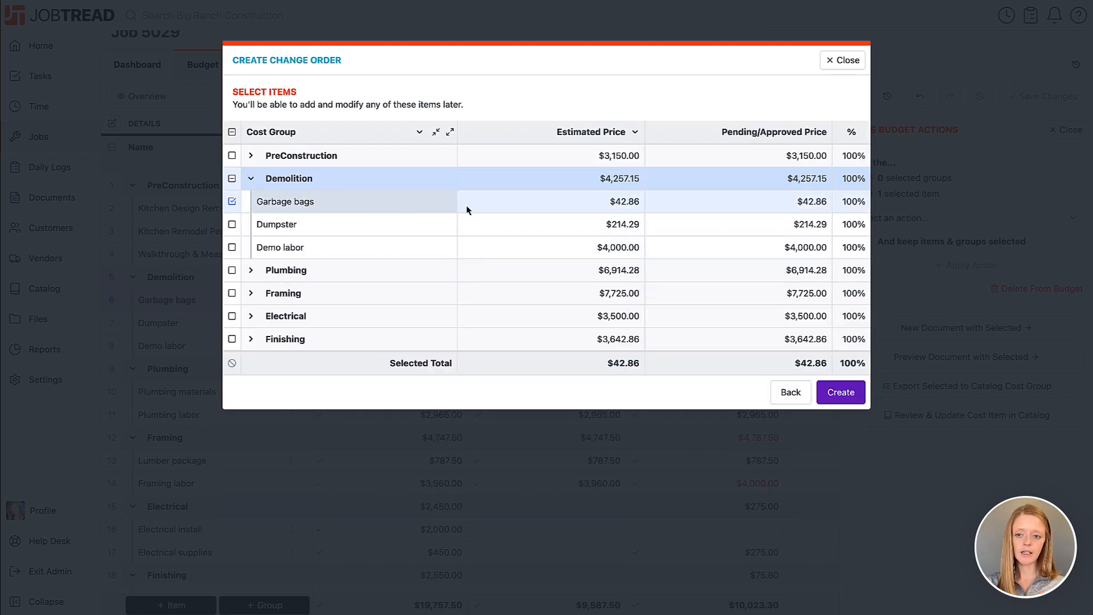
{"action": "left_click", "coordinate": [840, 393]}
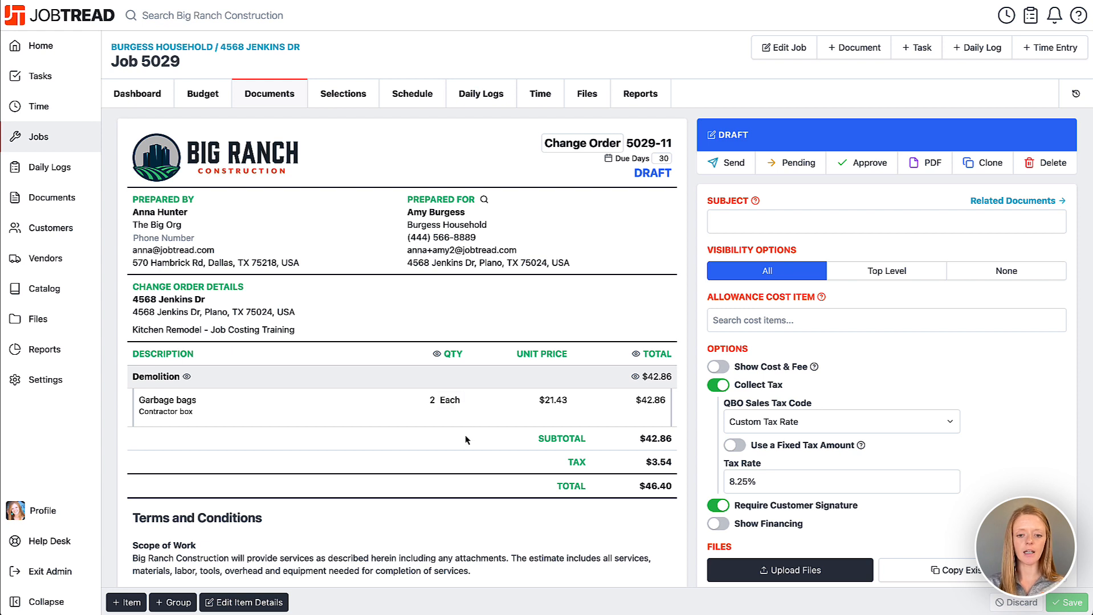
Set the change order's Garbage bags item to quantity 1, unit Lump Sum and unit cost $15.
{"action": "left_click", "coordinate": [555, 405]}
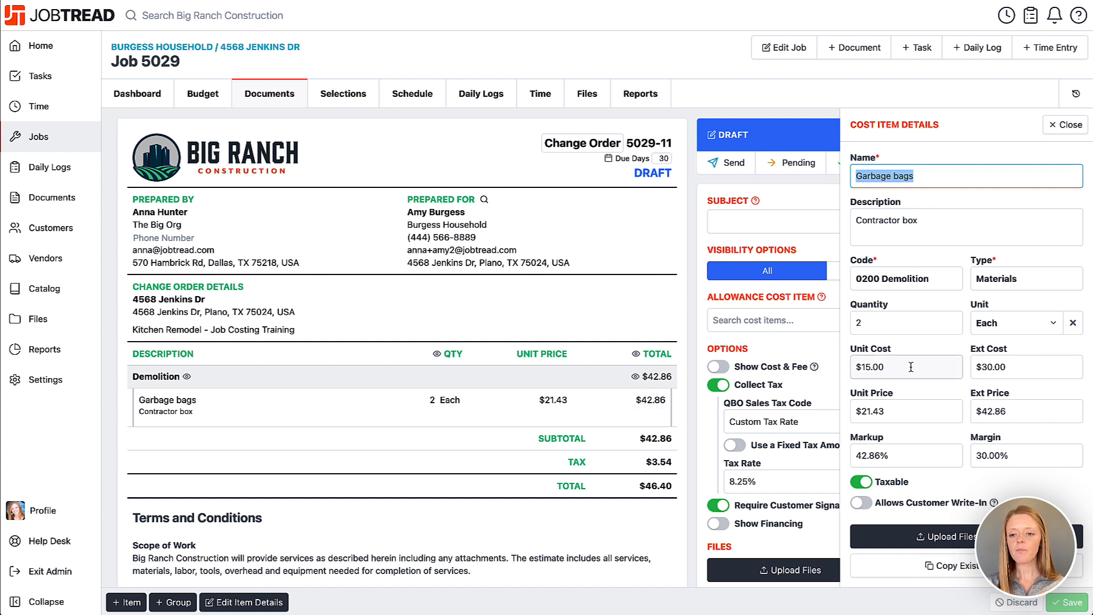
{"action": "double_click", "coordinate": [878, 323]}
{"action": "type", "text": "1"}
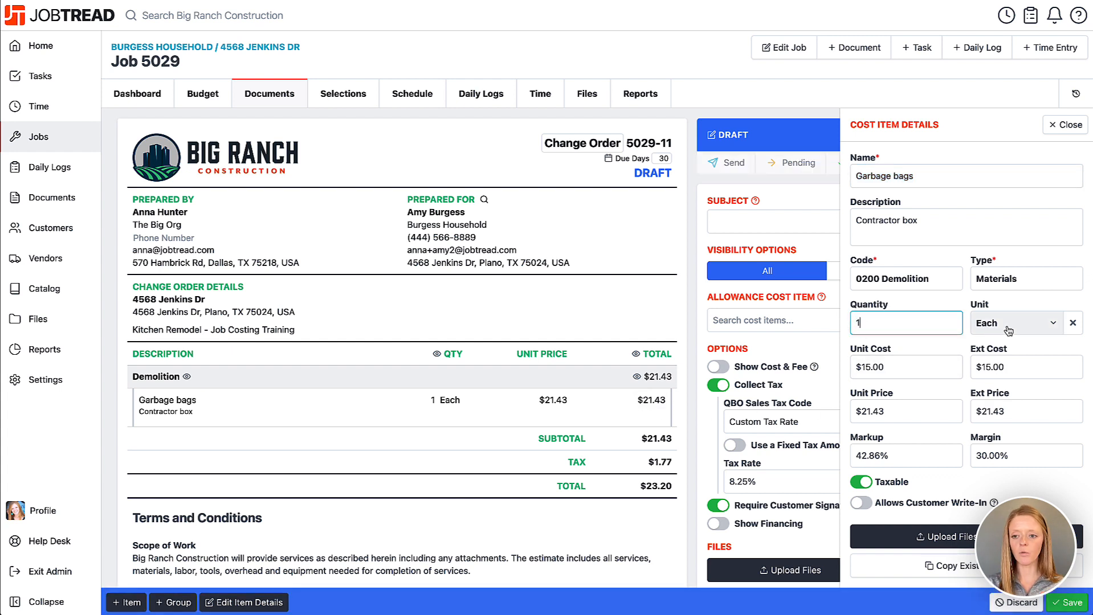
{"action": "left_click", "coordinate": [1007, 329]}
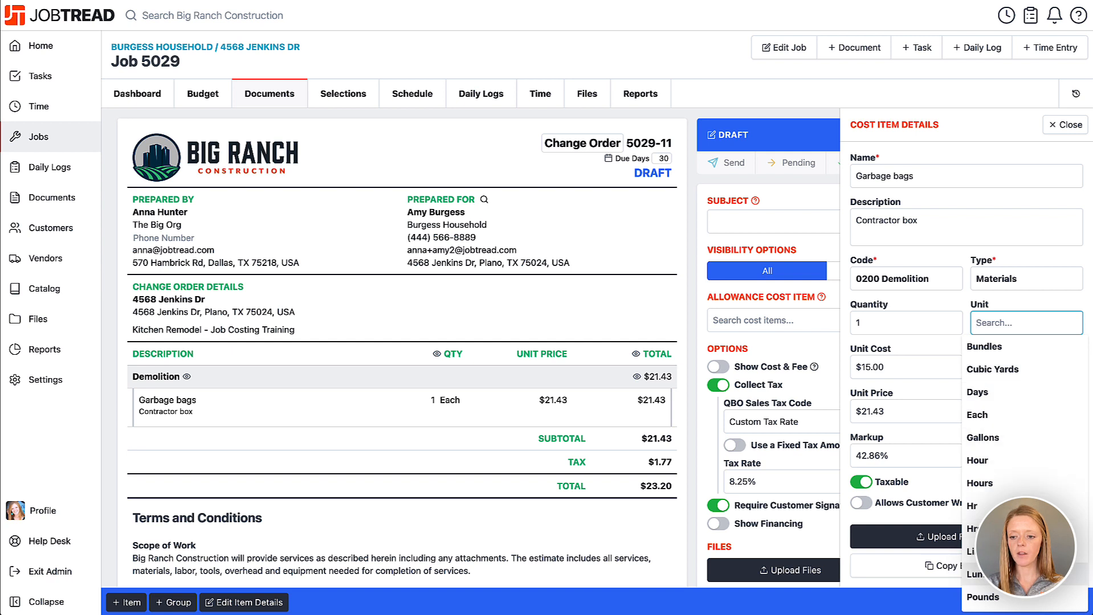
{"action": "left_click", "coordinate": [980, 574]}
{"action": "left_click", "coordinate": [888, 367]}
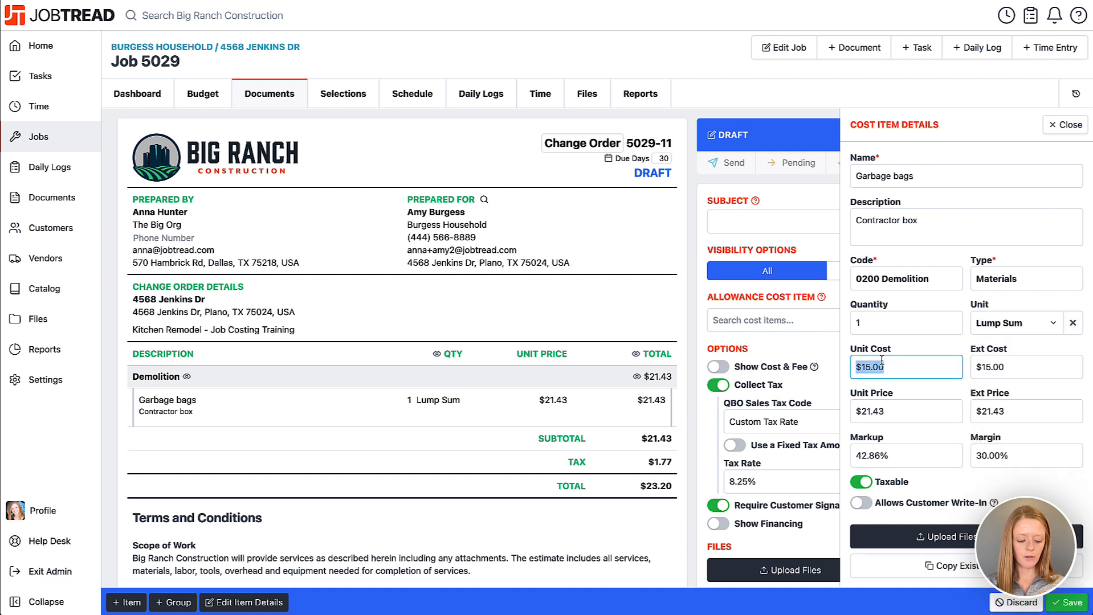
{"action": "type", "text": "15"}
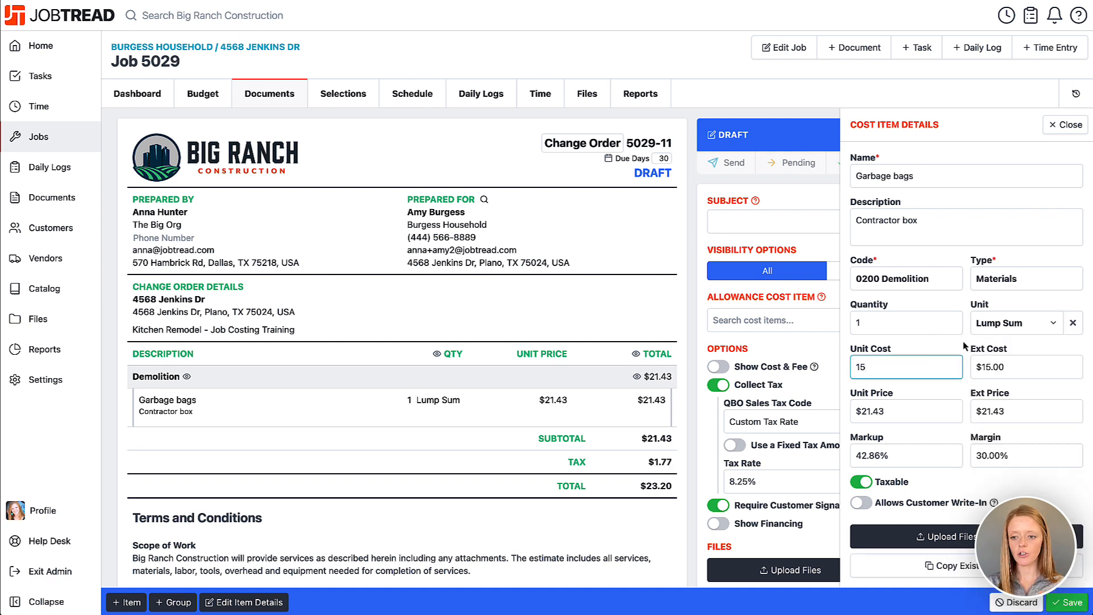
{"action": "left_click", "coordinate": [967, 346]}
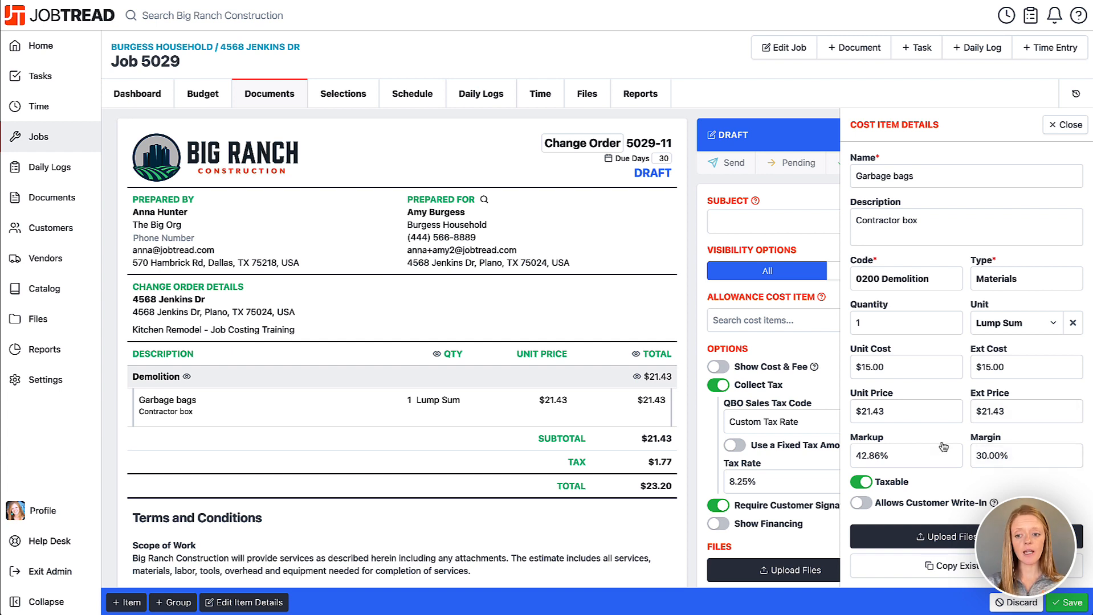
Try a negative unit cost of -$15.00 on the Garbage bags item, and remove the minus sign again.
{"action": "left_click", "coordinate": [857, 367]}
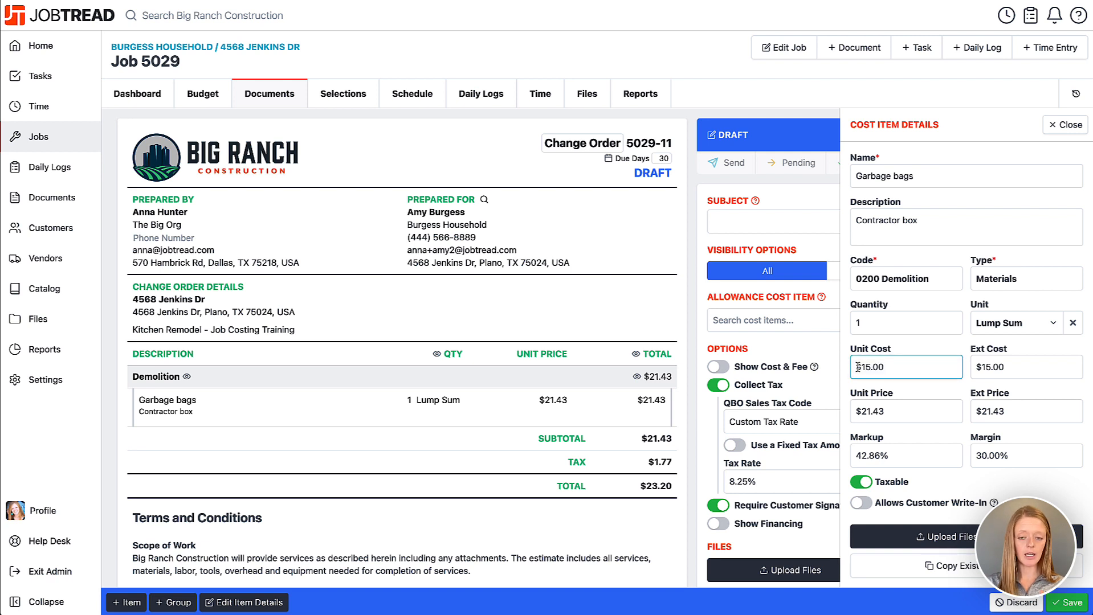
{"action": "type", "text": "-"}
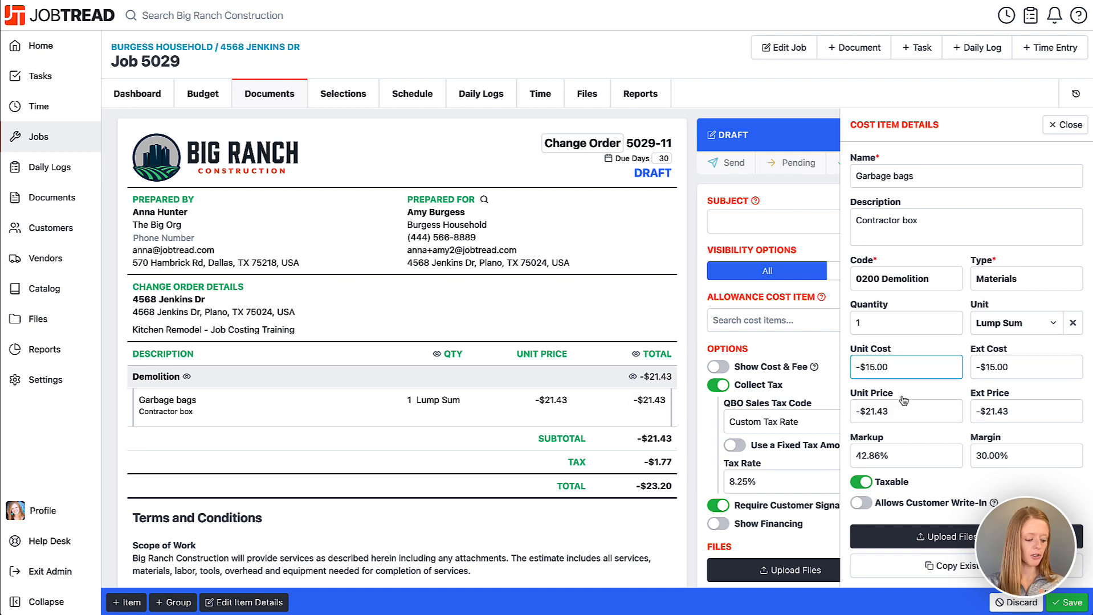
{"action": "key", "text": "BackSpace"}
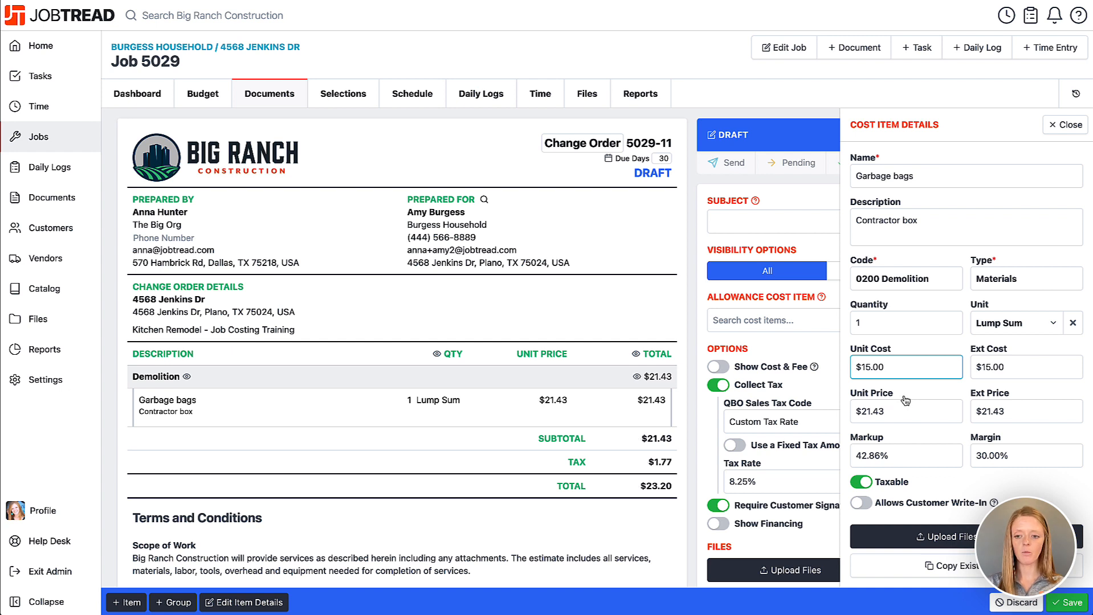
Save the change order, close the cost item details, and send the document to the customer with a signature required.
{"action": "left_click", "coordinate": [1061, 603]}
{"action": "left_click", "coordinate": [1065, 125]}
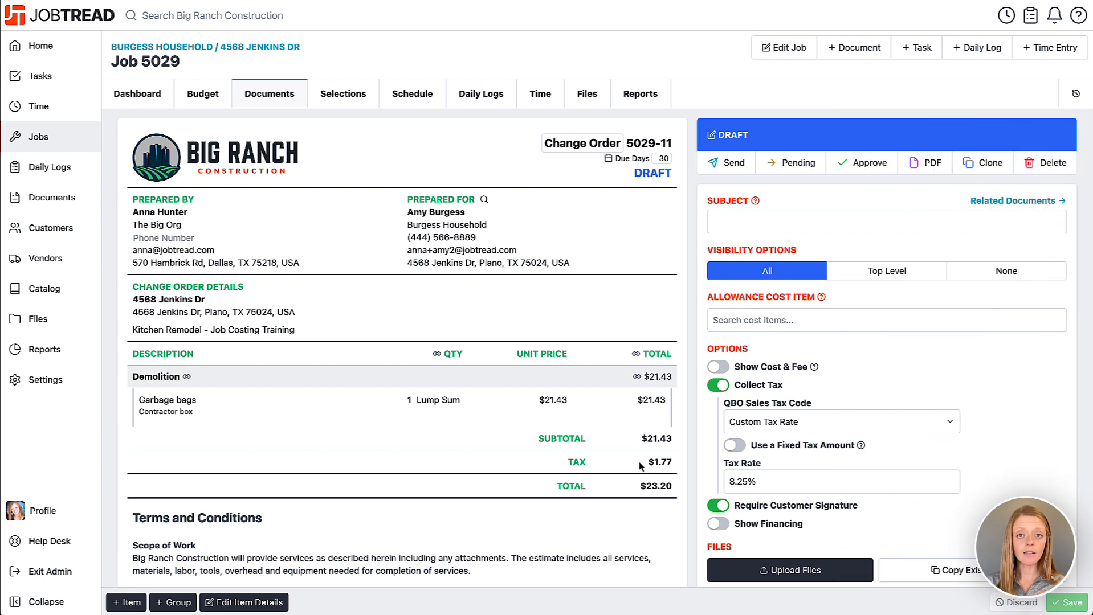
{"action": "left_click", "coordinate": [734, 164]}
{"action": "left_click", "coordinate": [674, 317]}
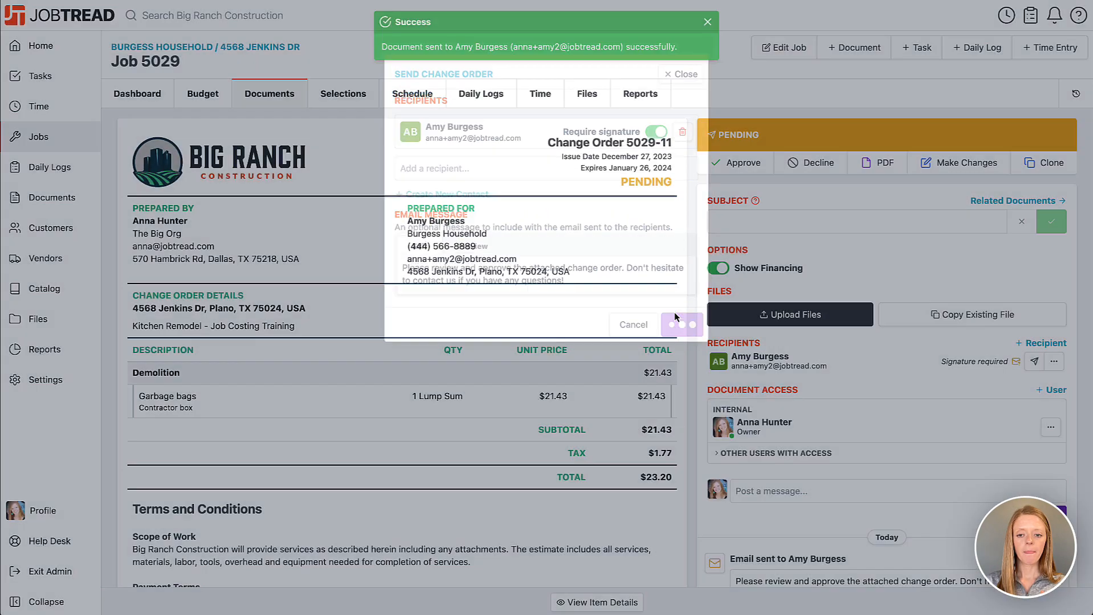
Approve the pending change order with a drawn signature and dismiss the notification.
{"action": "scroll", "coordinate": [439, 470], "scroll_direction": "down", "scroll_amount": 12}
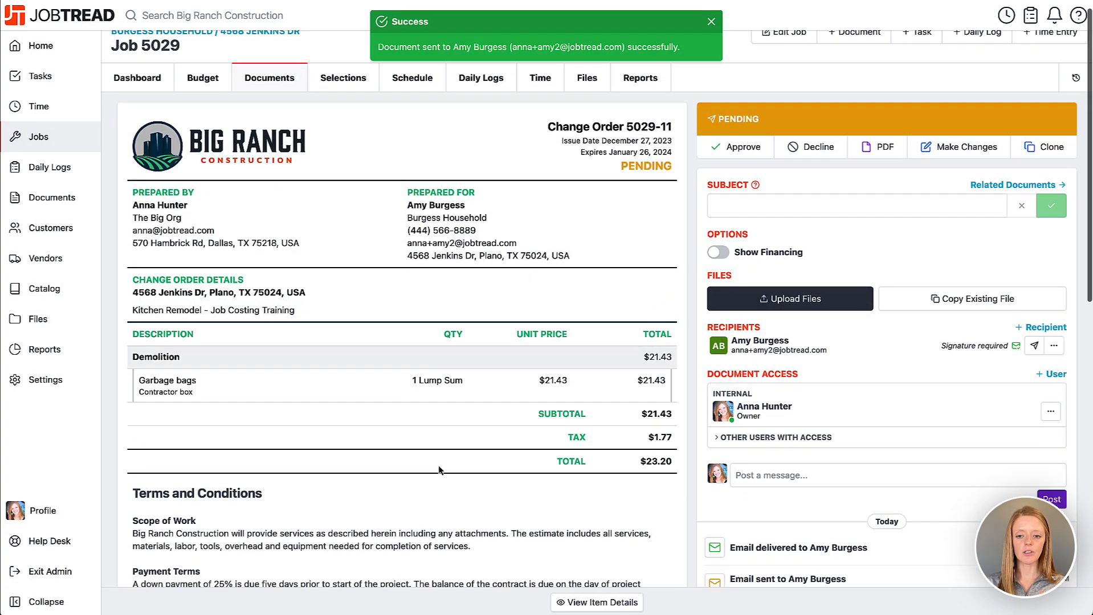
{"action": "mouse_move", "coordinate": [270, 407]}
{"action": "left_mouse_down"}
{"action": "mouse_move", "coordinate": [239, 436]}
{"action": "mouse_move", "coordinate": [507, 408]}
{"action": "left_mouse_up"}
{"action": "left_click", "coordinate": [589, 543]}
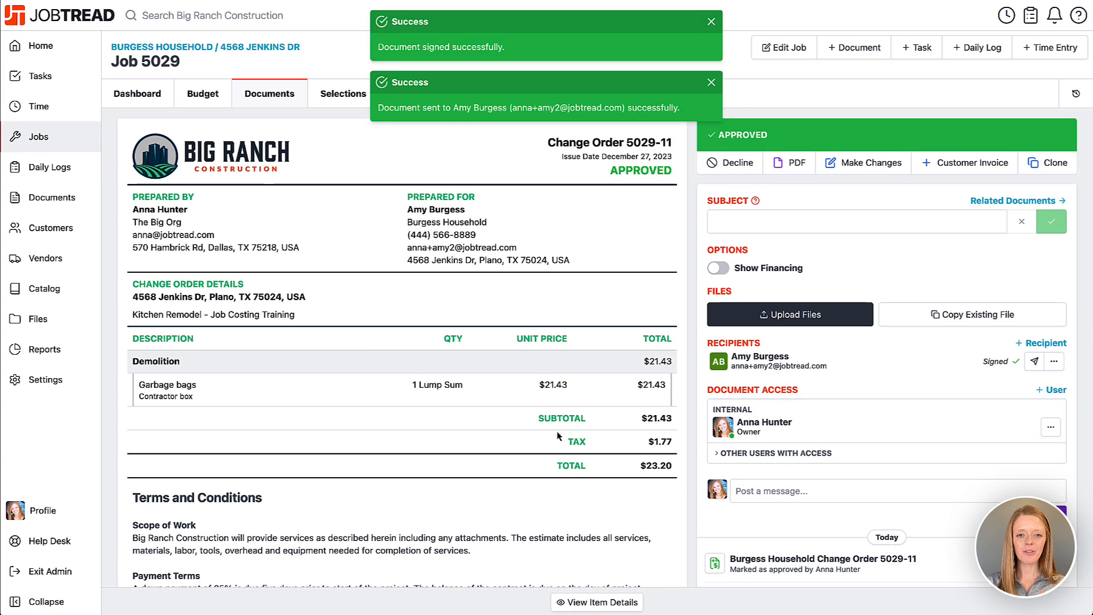
{"action": "left_click", "coordinate": [717, 23]}
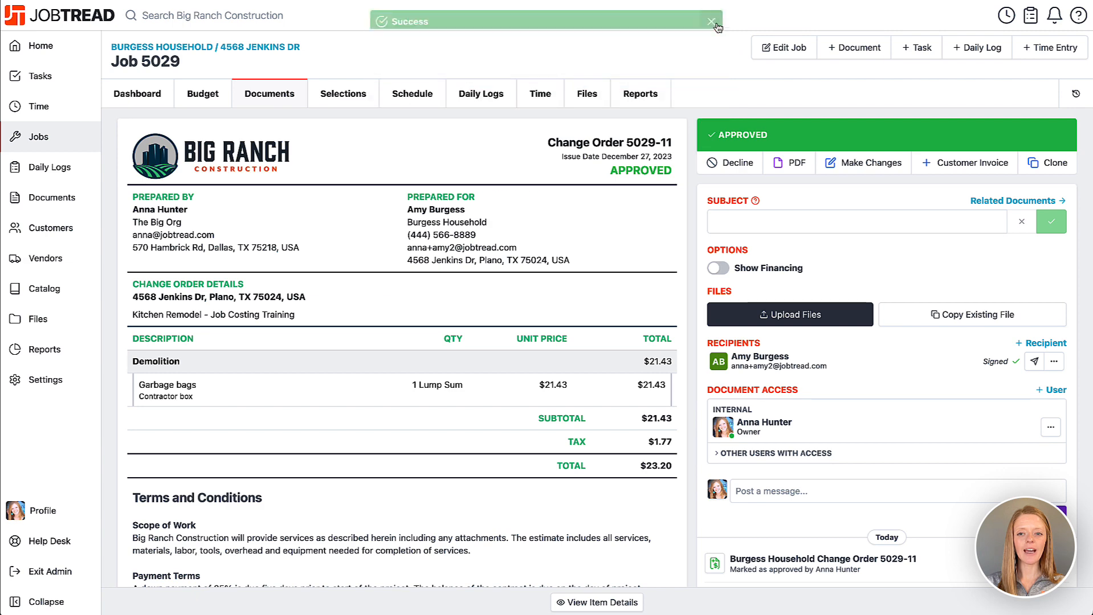
Return to the job budget, clear the item selection, and examine which documents make up the Garbage bags budgeted cost.
{"action": "left_click", "coordinate": [211, 102]}
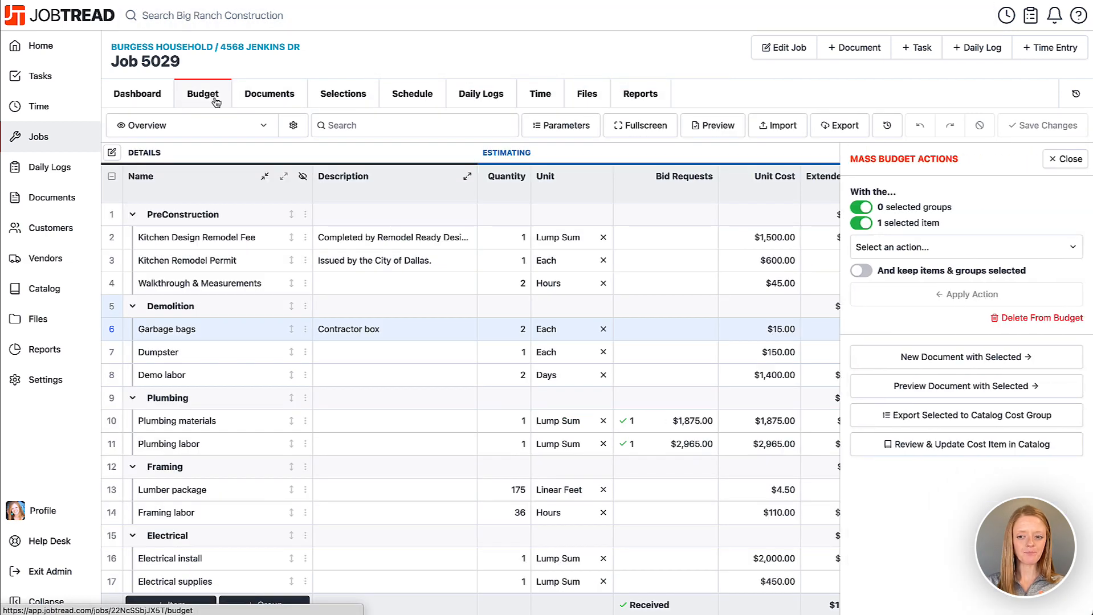
{"action": "left_click", "coordinate": [1074, 165]}
{"action": "left_click", "coordinate": [439, 443]}
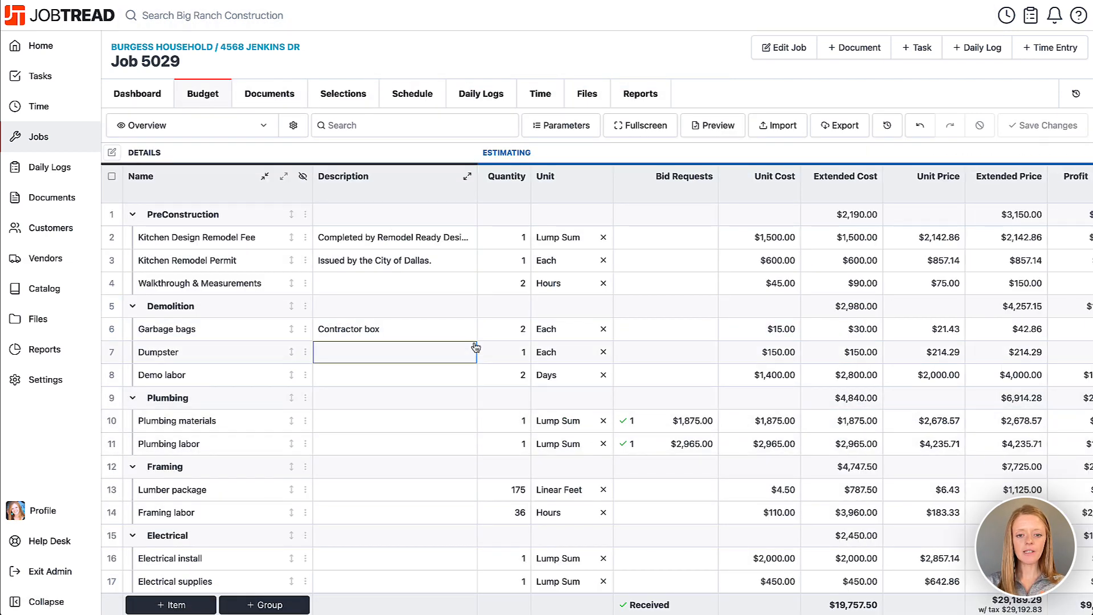
{"action": "scroll", "coordinate": [798, 339], "scroll_direction": "right", "scroll_amount": 4}
{"action": "scroll", "coordinate": [797, 338], "scroll_direction": "right", "scroll_amount": 3}
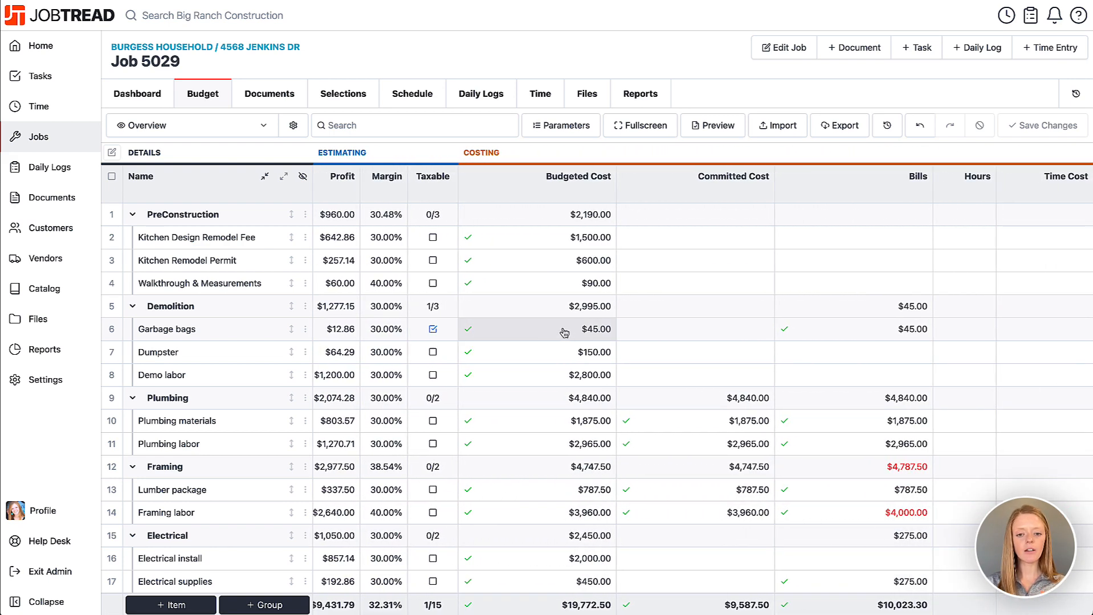
{"action": "left_click", "coordinate": [564, 331]}
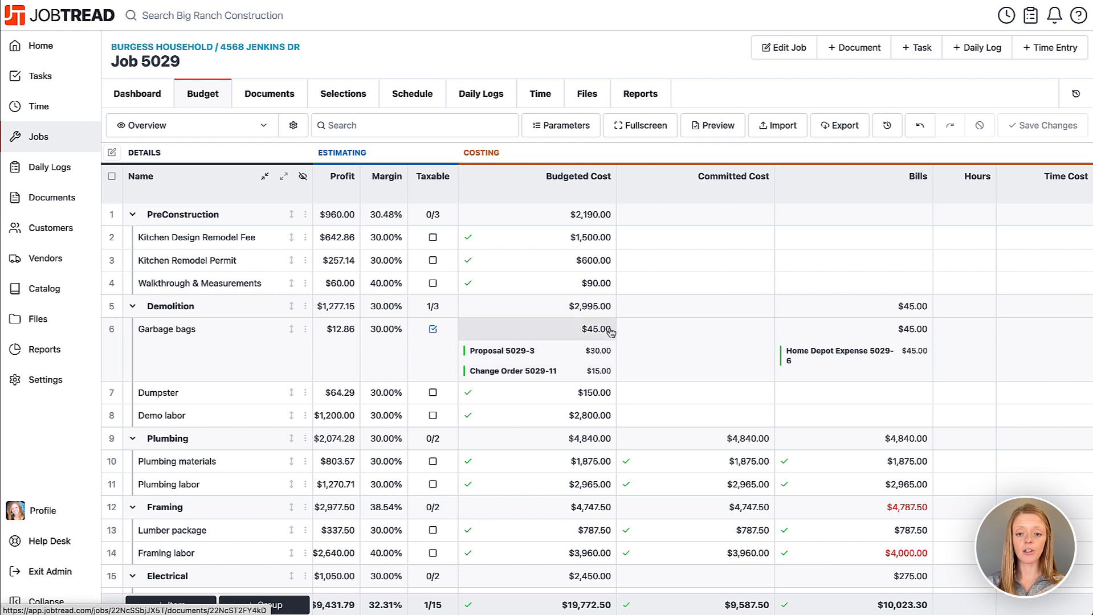
{"action": "left_click", "coordinate": [588, 329]}
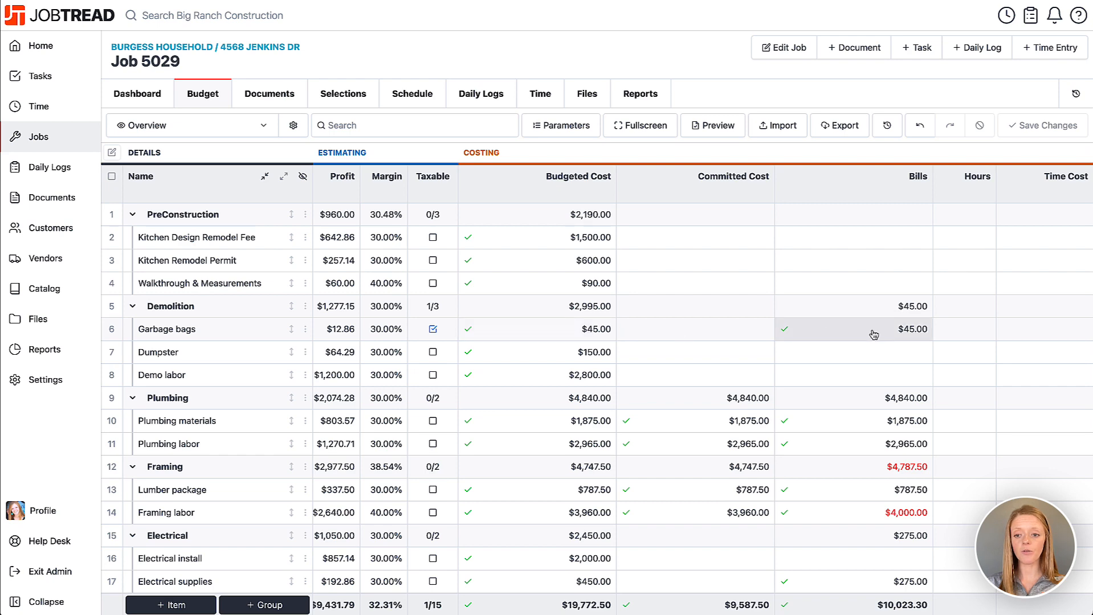
Clone the Framing labor cost item in the budget and name the copy "Framing labor change order".
{"action": "scroll", "coordinate": [871, 330], "scroll_direction": "right", "scroll_amount": 5}
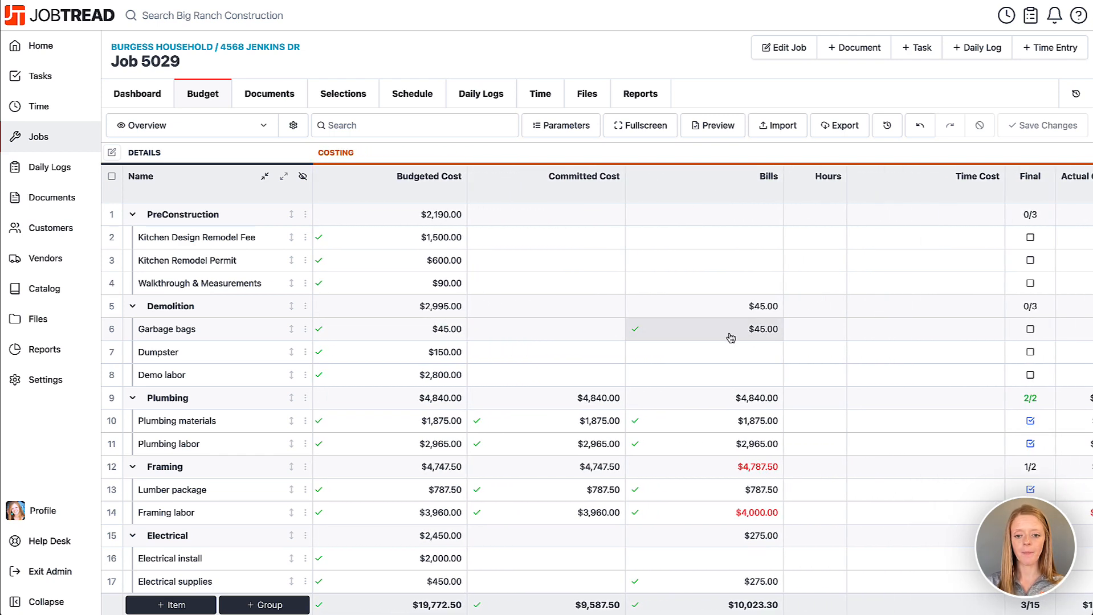
{"action": "scroll", "coordinate": [729, 340], "scroll_direction": "left", "scroll_amount": 1}
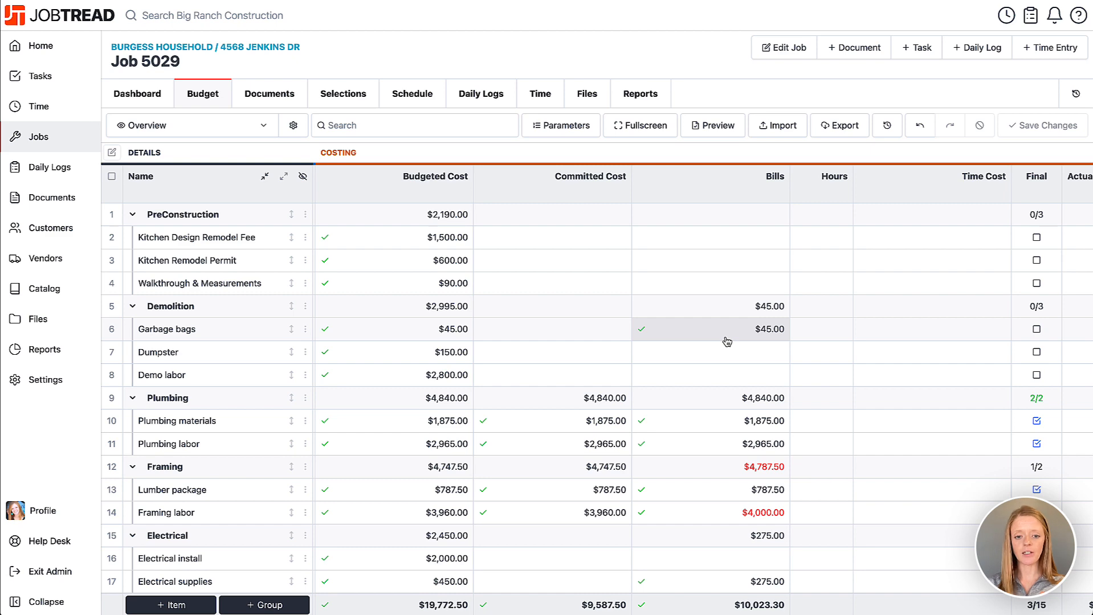
{"action": "scroll", "coordinate": [727, 341], "scroll_direction": "left", "scroll_amount": 10}
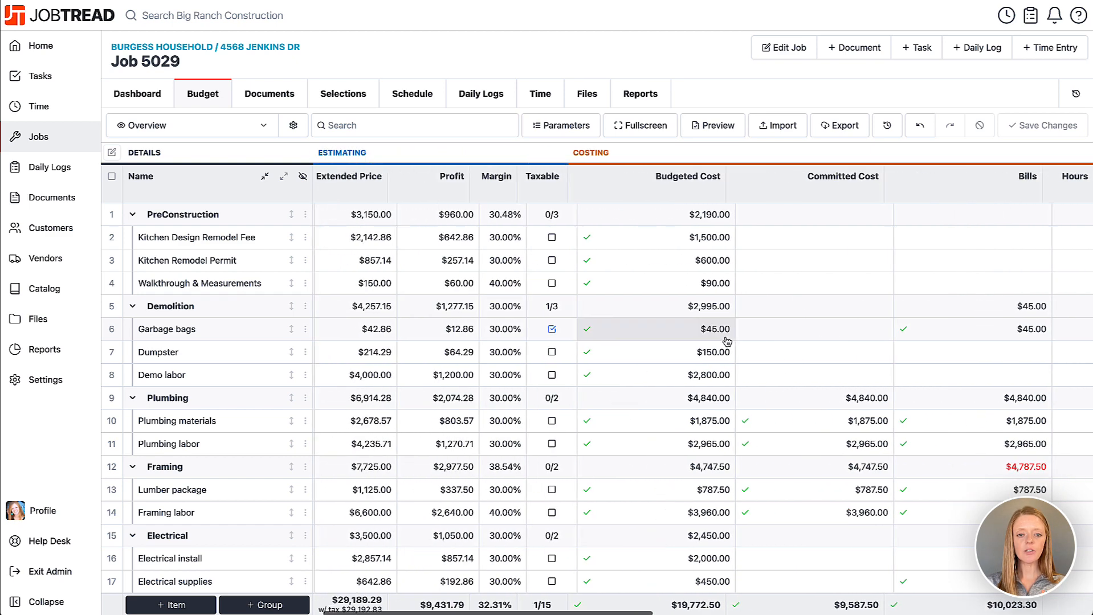
{"action": "scroll", "coordinate": [727, 341], "scroll_direction": "left", "scroll_amount": 2}
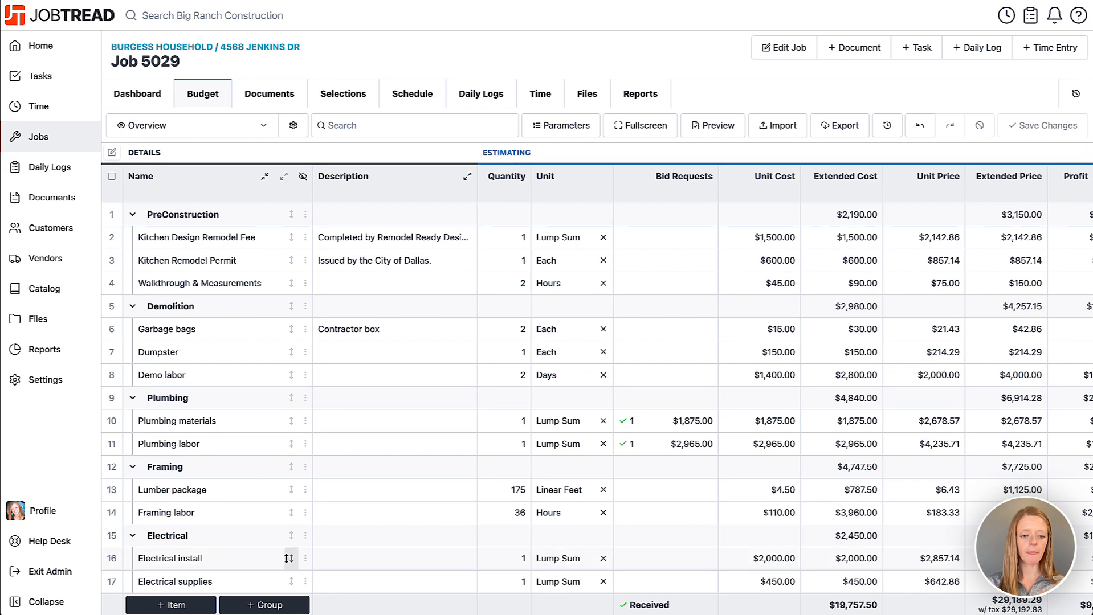
{"action": "scroll", "coordinate": [284, 561], "scroll_direction": "down", "scroll_amount": 3}
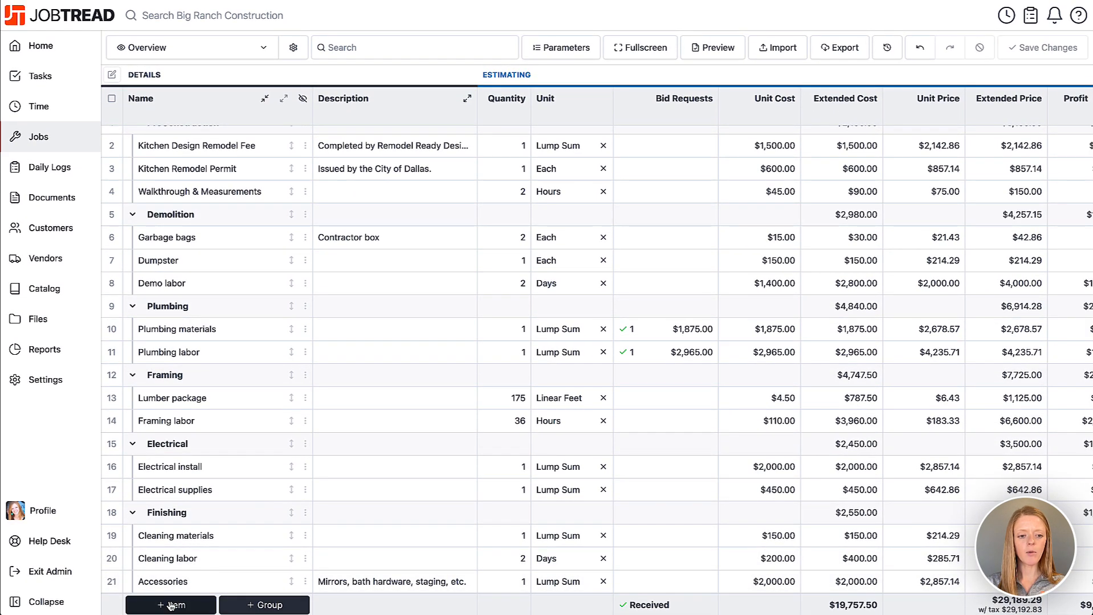
{"action": "left_click", "coordinate": [305, 425]}
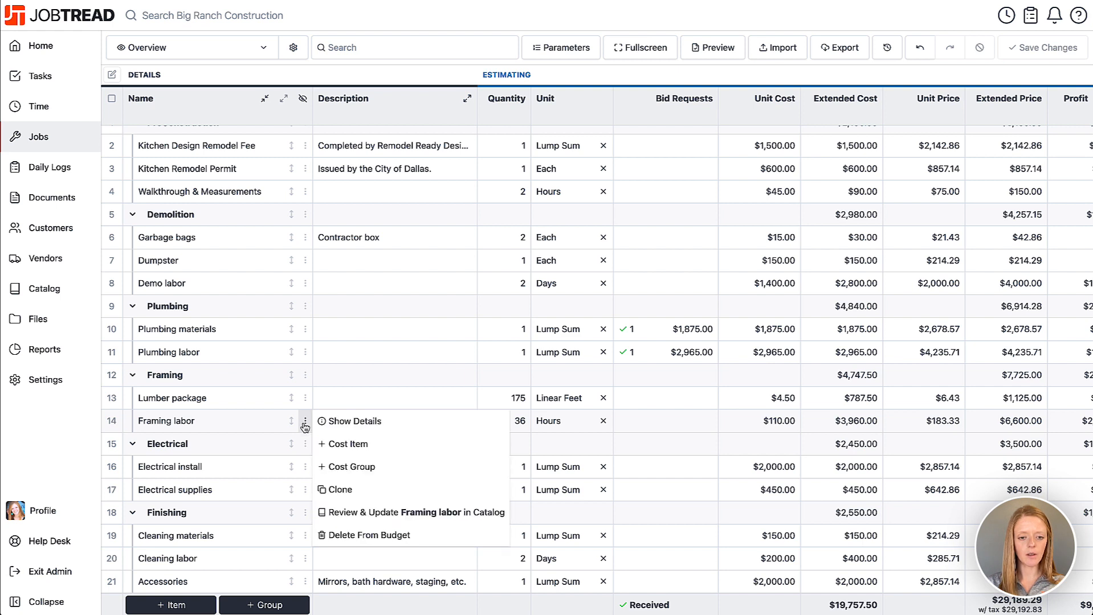
{"action": "left_click", "coordinate": [331, 490]}
{"action": "left_click", "coordinate": [218, 445]}
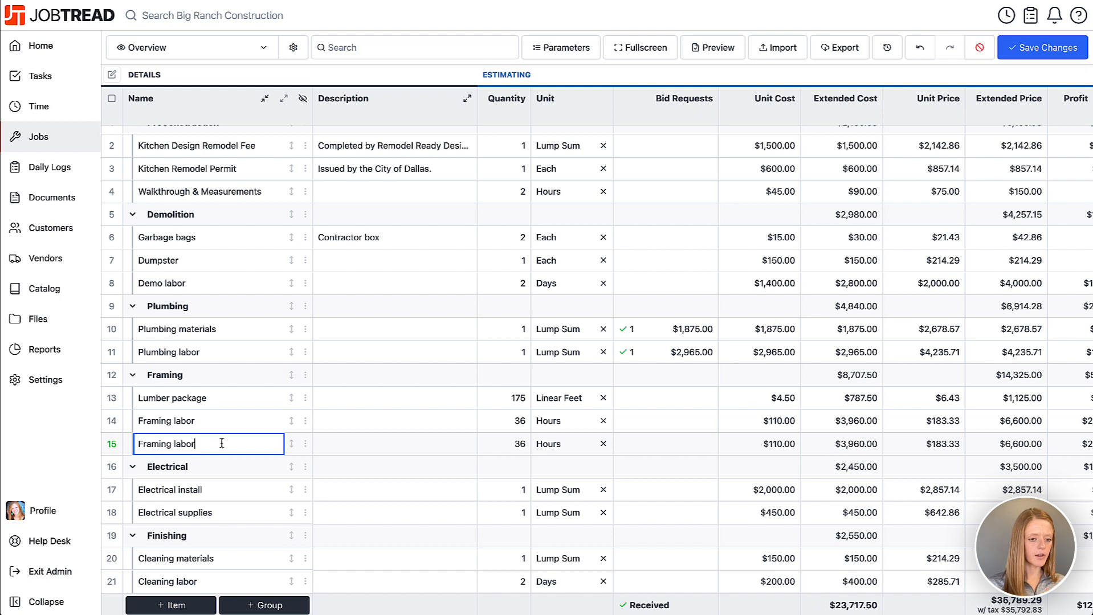
{"action": "type", "text": "change order"}
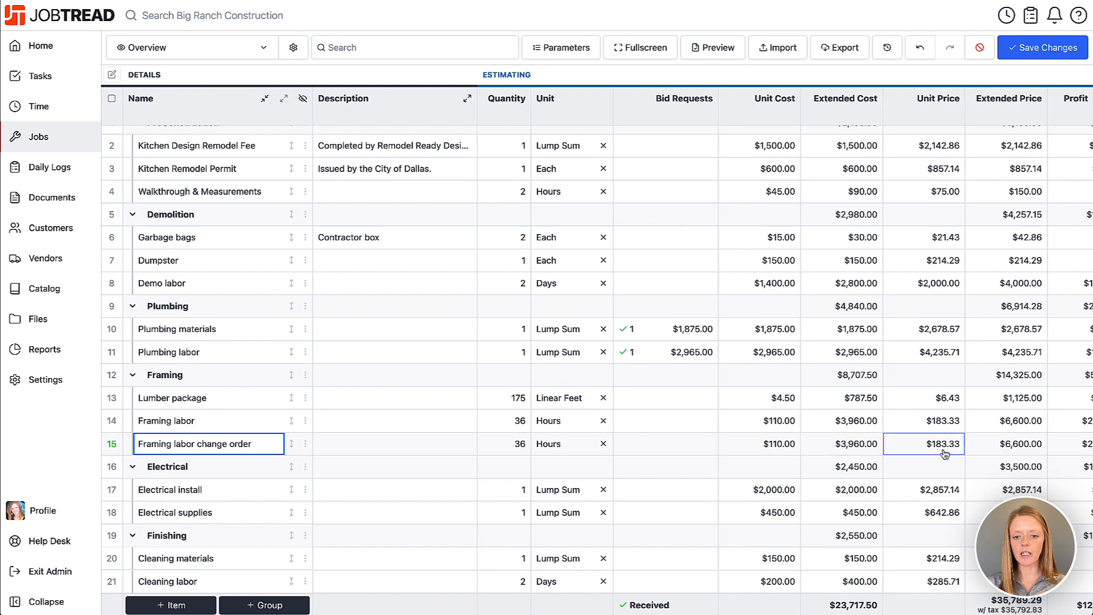
Set the Framing labor change order item to quantity 1, unit Lump Sum and unit cost $40.00, and save the budget.
{"action": "left_click", "coordinate": [513, 448]}
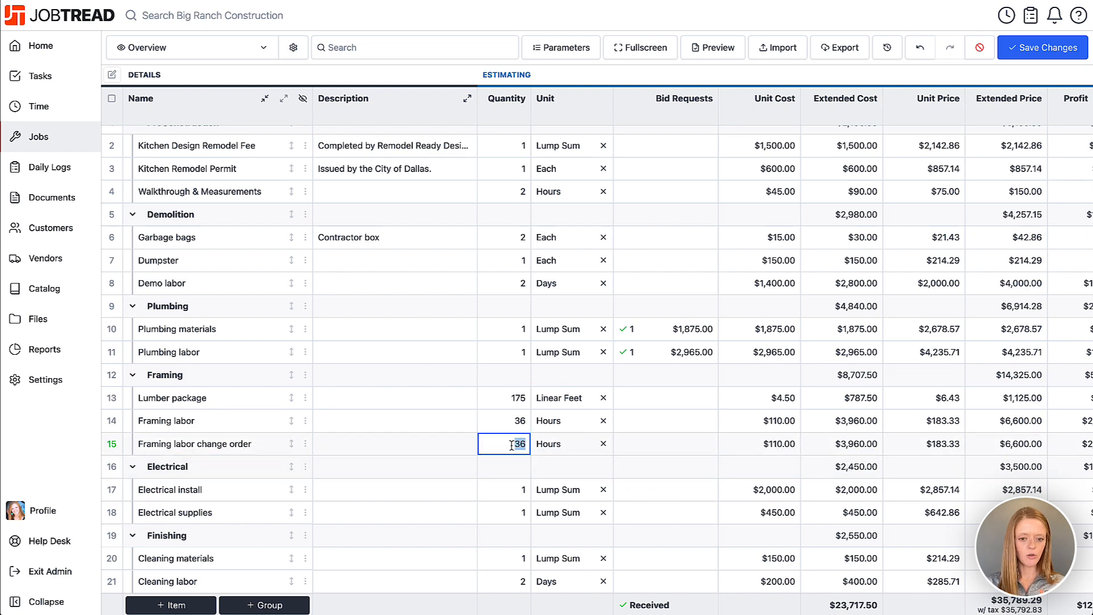
{"action": "type", "text": "1"}
{"action": "left_click", "coordinate": [552, 447]}
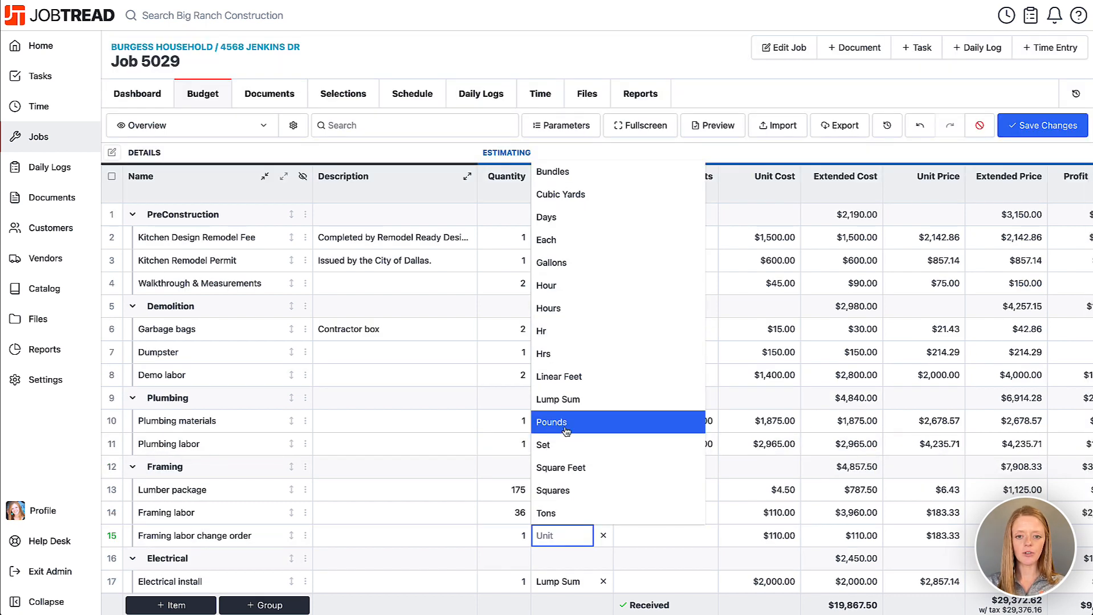
{"action": "left_click", "coordinate": [564, 399]}
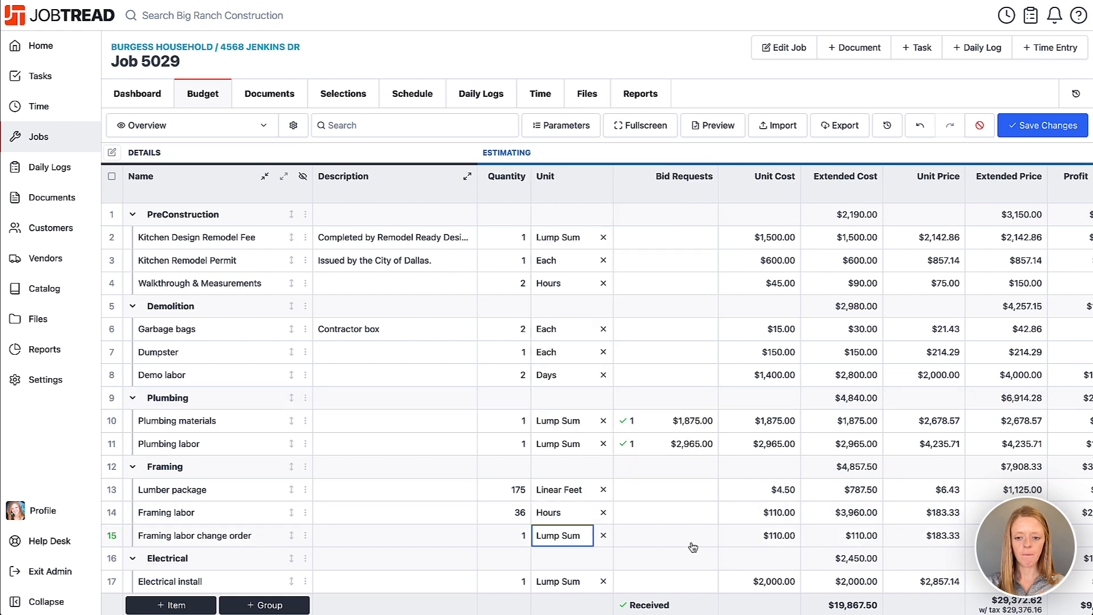
{"action": "left_click", "coordinate": [772, 537]}
{"action": "type", "text": "40"}
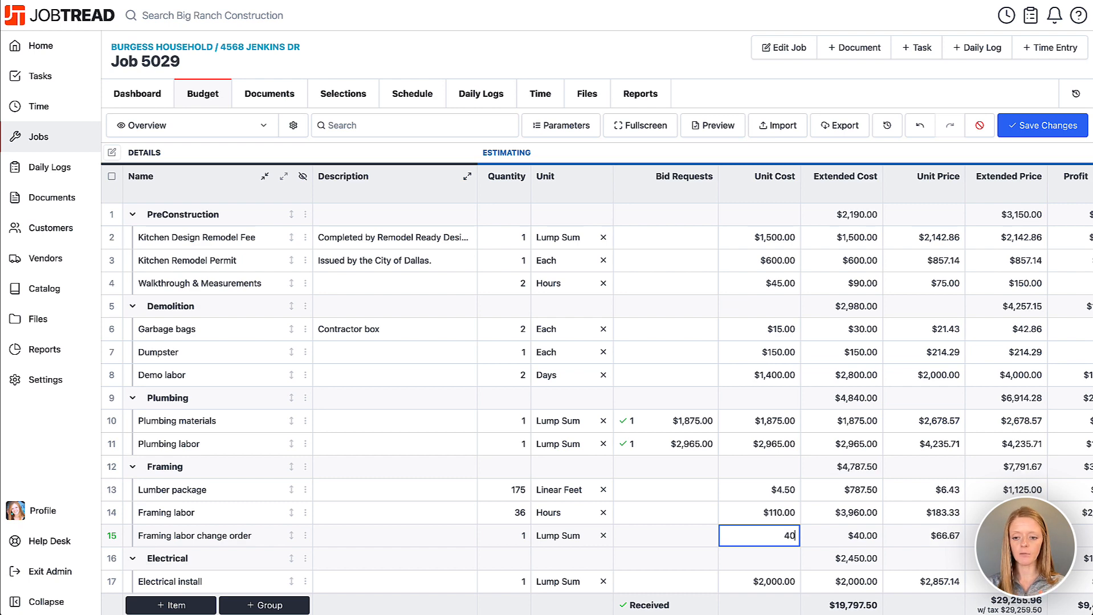
{"action": "scroll", "coordinate": [791, 539], "scroll_direction": "right", "scroll_amount": 5}
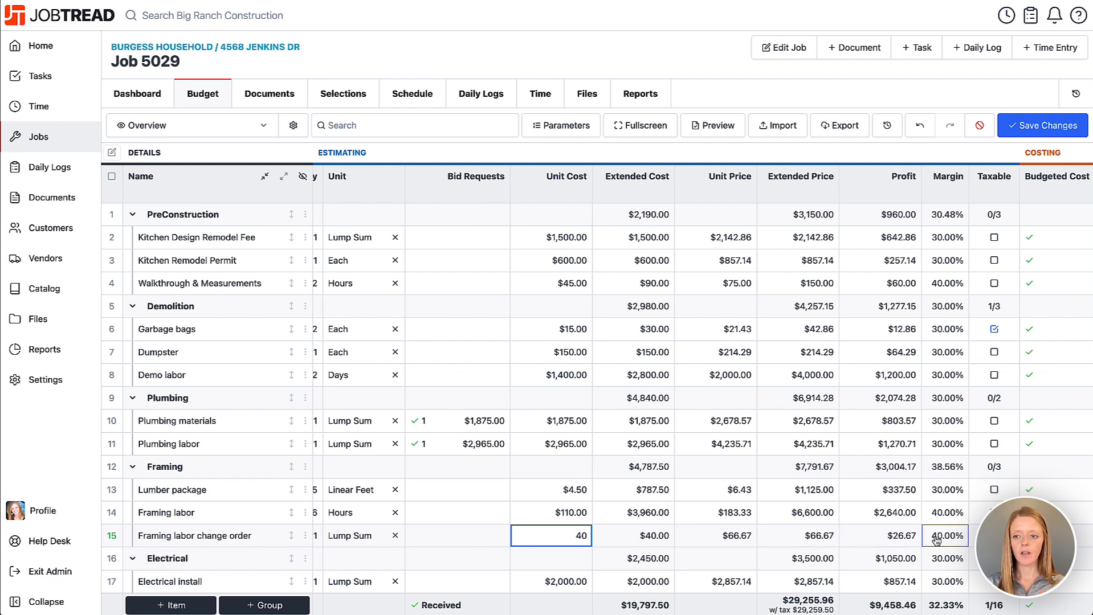
{"action": "left_click", "coordinate": [1043, 126]}
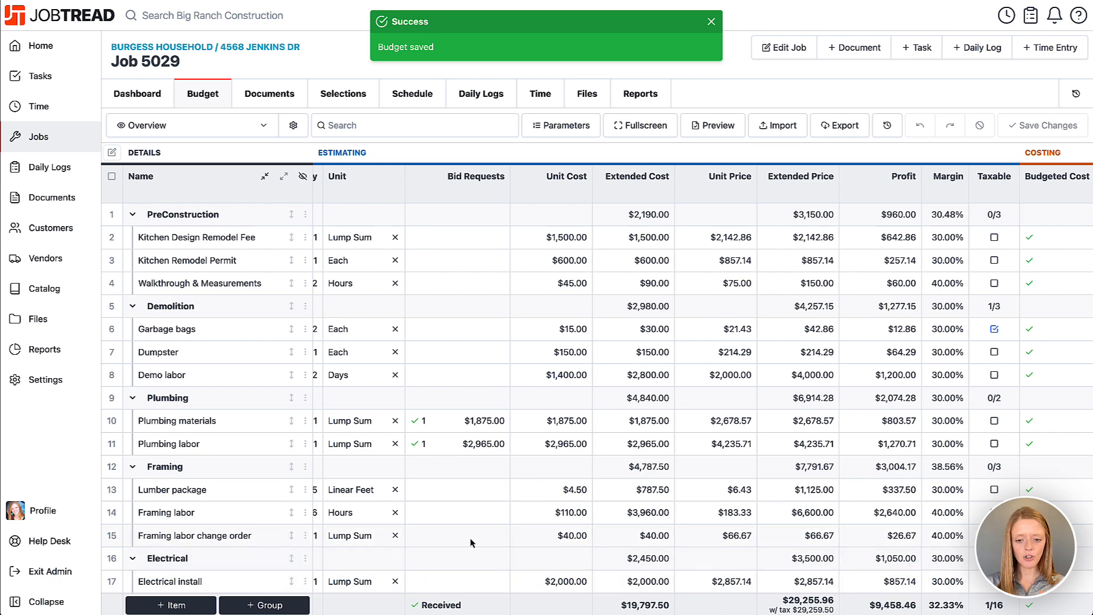
Create a Change Order document containing only the Framing labor change order item.
{"action": "scroll", "coordinate": [883, 544], "scroll_direction": "right", "scroll_amount": 5}
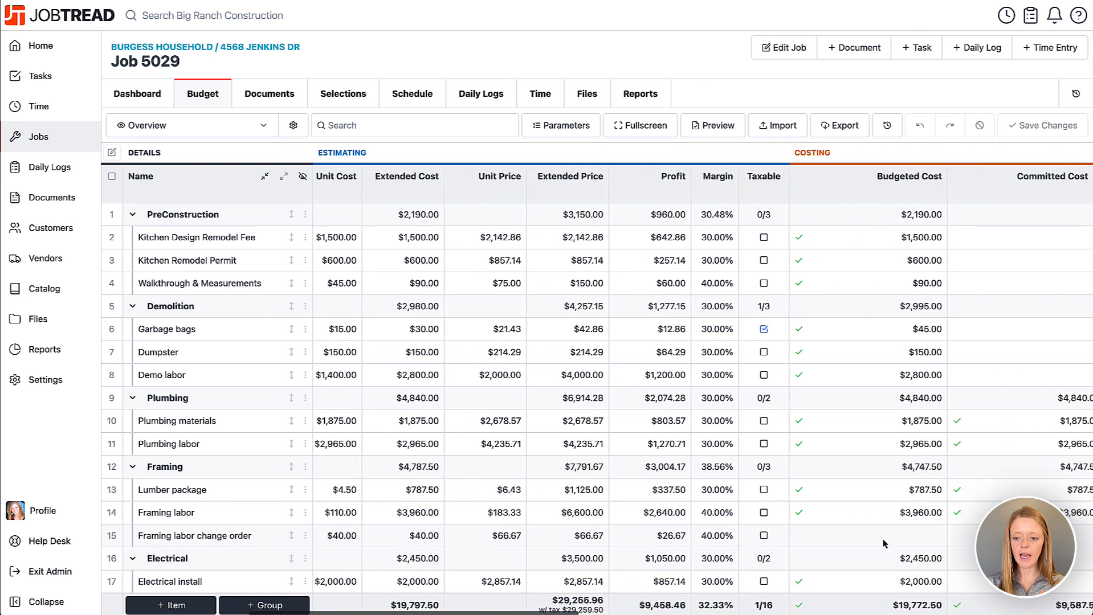
{"action": "scroll", "coordinate": [883, 545], "scroll_direction": "right", "scroll_amount": 1}
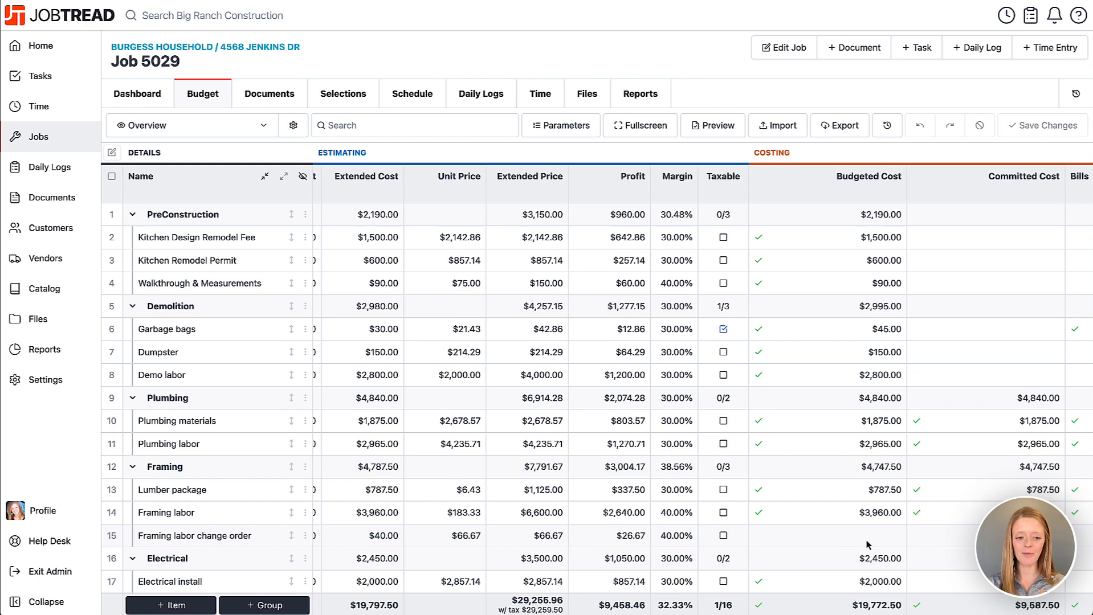
{"action": "scroll", "coordinate": [868, 546], "scroll_direction": "left", "scroll_amount": 10}
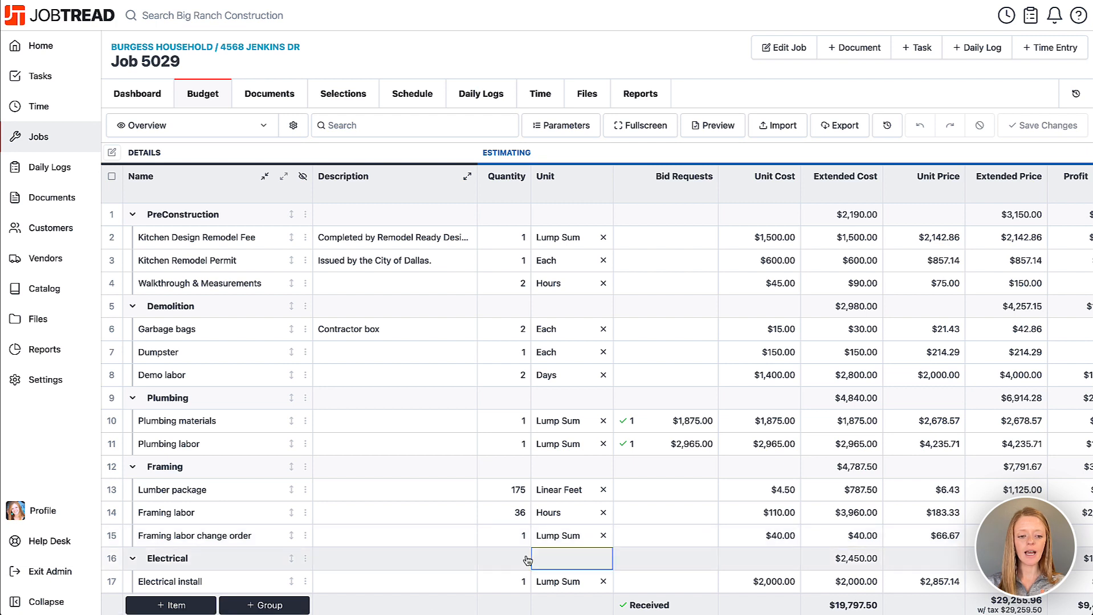
{"action": "left_click", "coordinate": [111, 538]}
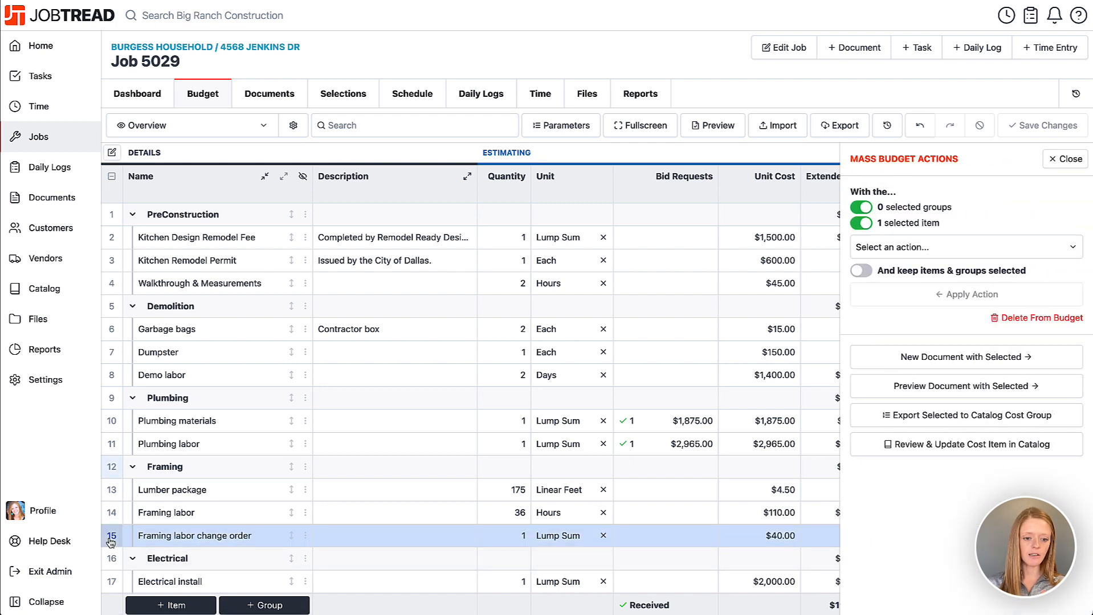
{"action": "left_click", "coordinate": [928, 367]}
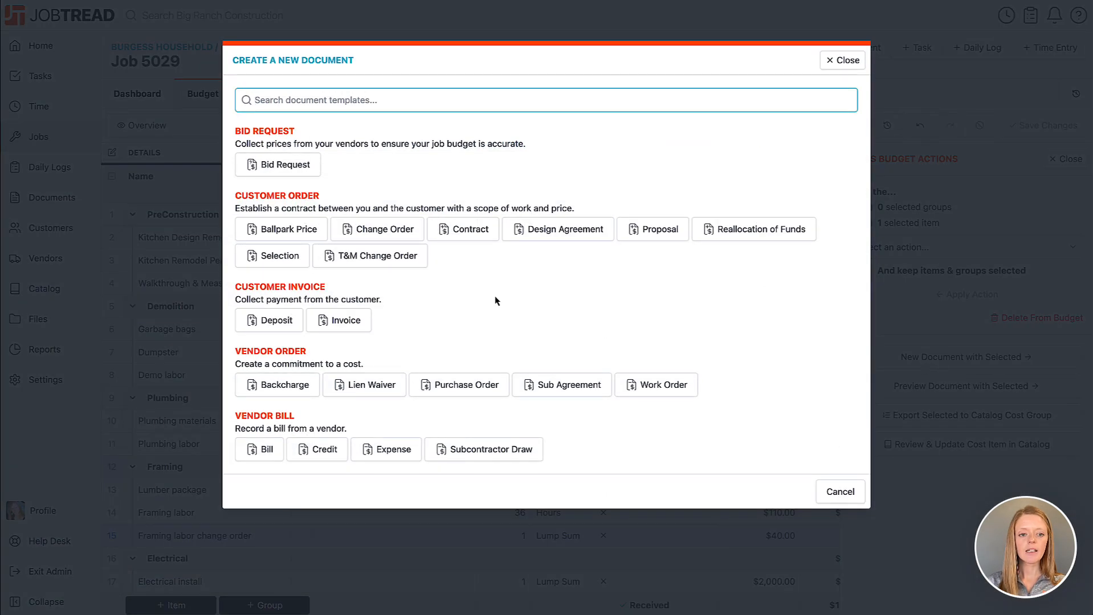
{"action": "left_click", "coordinate": [397, 235]}
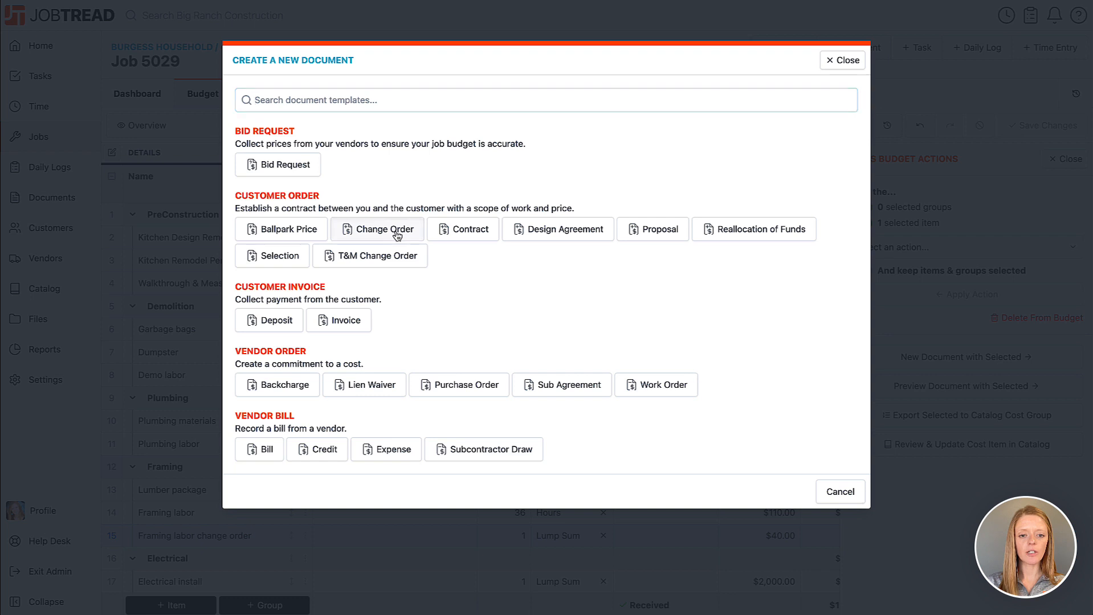
{"action": "left_click", "coordinate": [251, 225]}
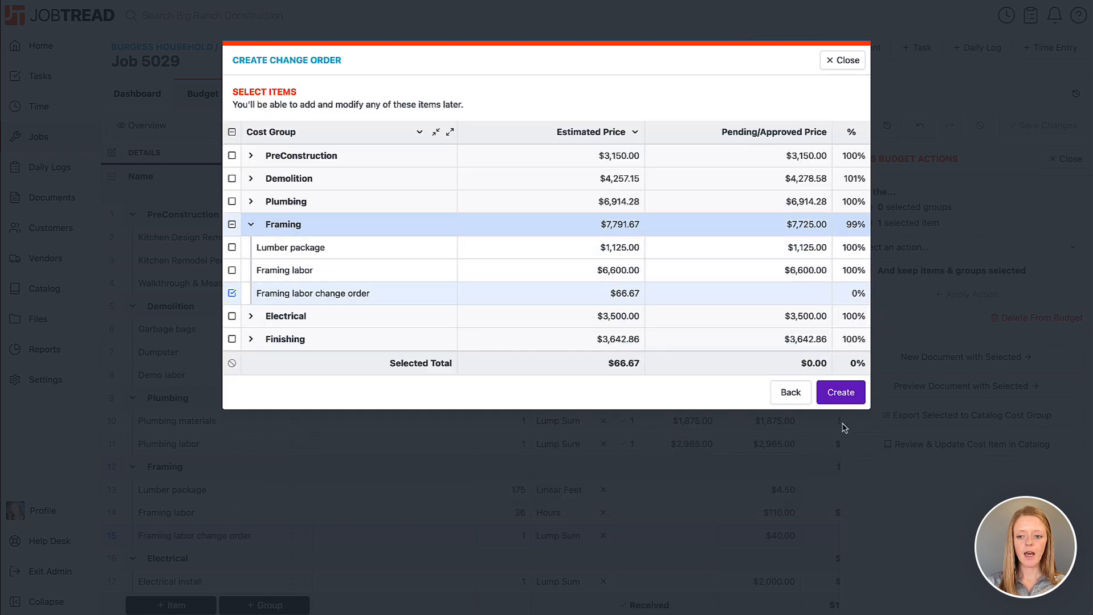
{"action": "left_click", "coordinate": [841, 393]}
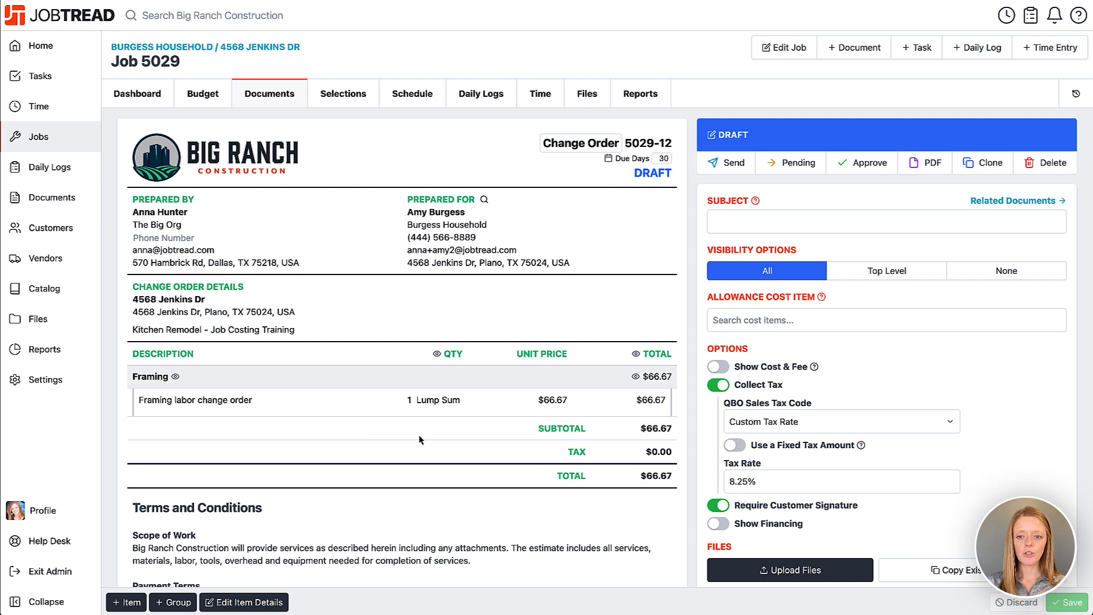
Send the framing change order to the customer for signature, and approve it with a drawn signature.
{"action": "left_click", "coordinate": [734, 163]}
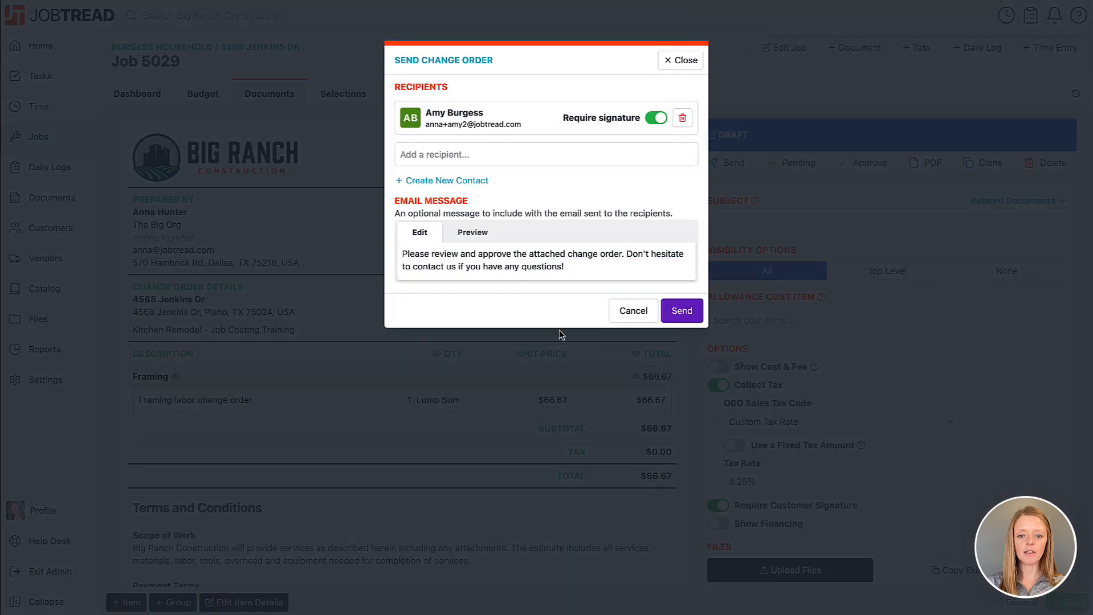
{"action": "left_click", "coordinate": [684, 314]}
{"action": "scroll", "coordinate": [319, 569], "scroll_direction": "down", "scroll_amount": 15}
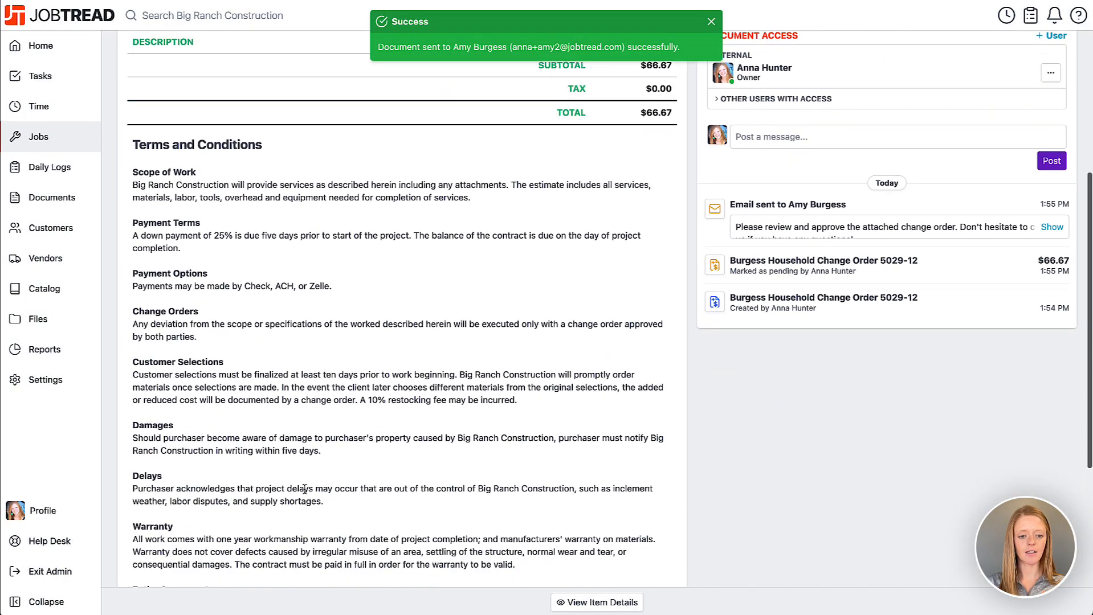
{"action": "mouse_move", "coordinate": [229, 411]}
{"action": "left_mouse_down"}
{"action": "mouse_move", "coordinate": [254, 437]}
{"action": "mouse_move", "coordinate": [490, 450]}
{"action": "left_mouse_up"}
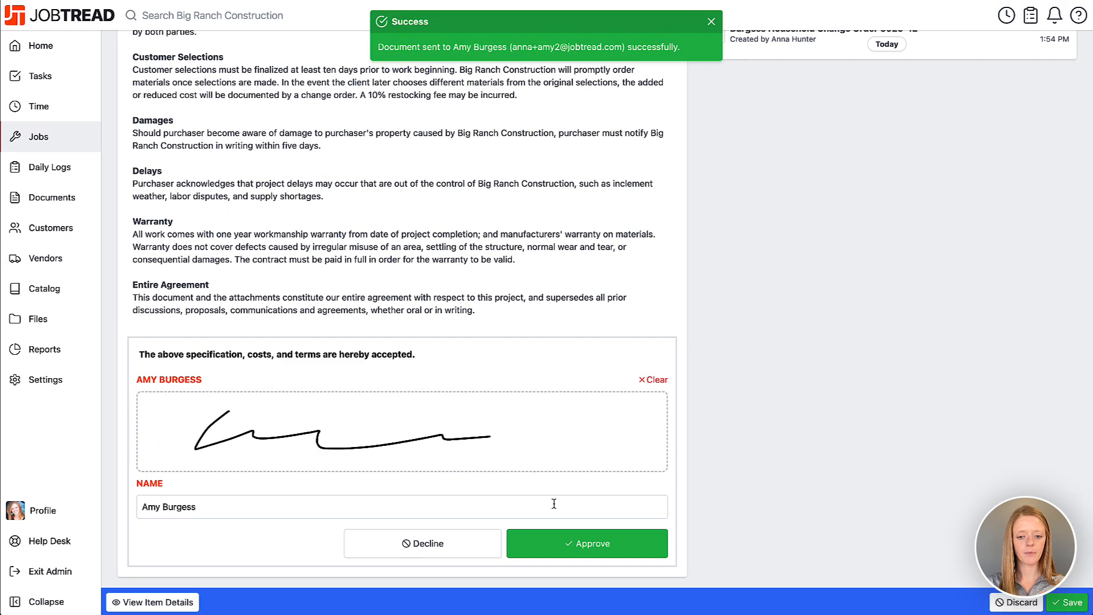
{"action": "left_click", "coordinate": [575, 544]}
Return to the job budget and compare the budgeted, committed and billed costs of the Framing items.
{"action": "scroll", "coordinate": [592, 391], "scroll_direction": "up", "scroll_amount": 3}
{"action": "scroll", "coordinate": [591, 390], "scroll_direction": "up", "scroll_amount": 6}
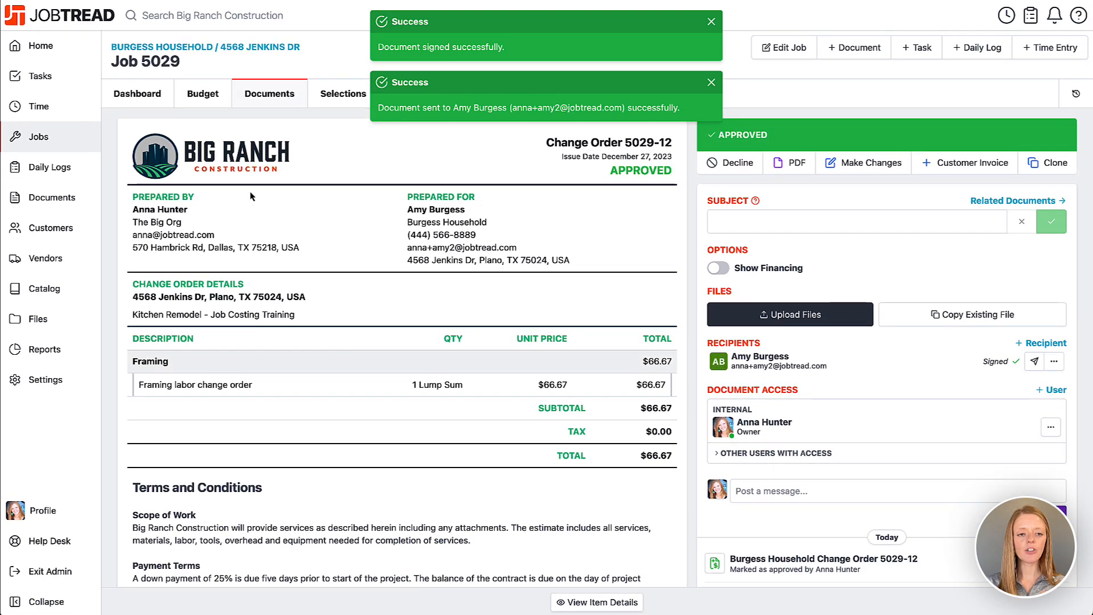
{"action": "left_click", "coordinate": [211, 106]}
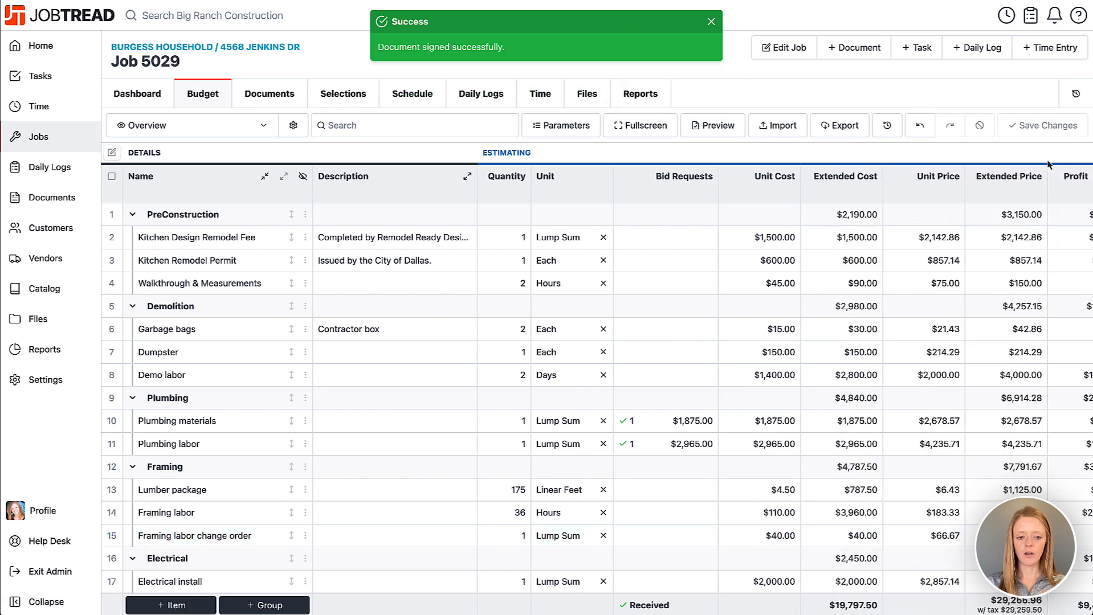
{"action": "left_click", "coordinate": [217, 538]}
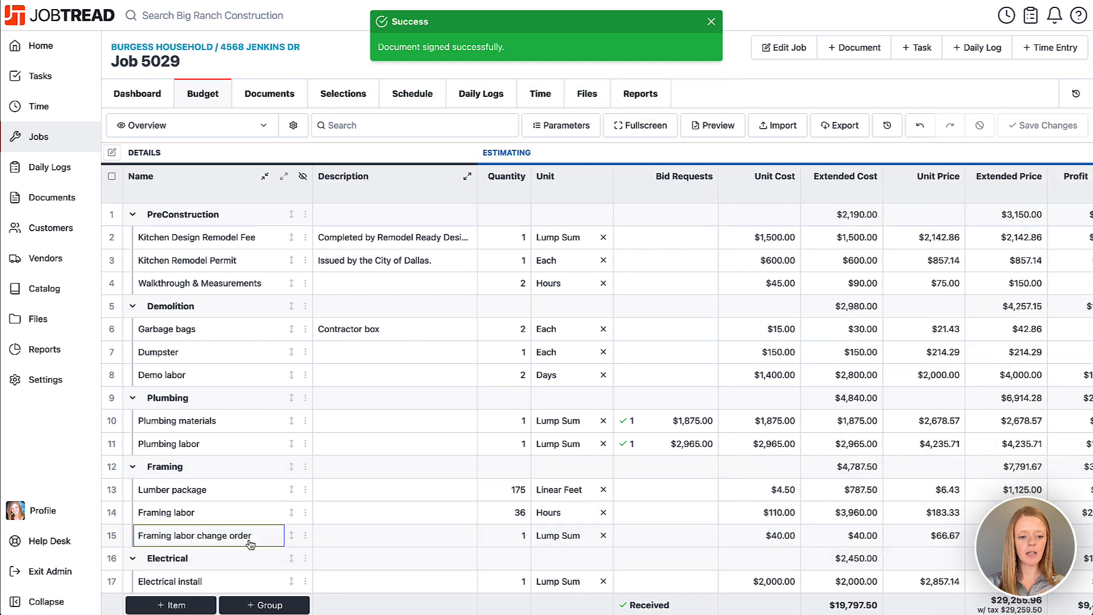
{"action": "left_click", "coordinate": [485, 542]}
{"action": "scroll", "coordinate": [485, 546], "scroll_direction": "right", "scroll_amount": 10}
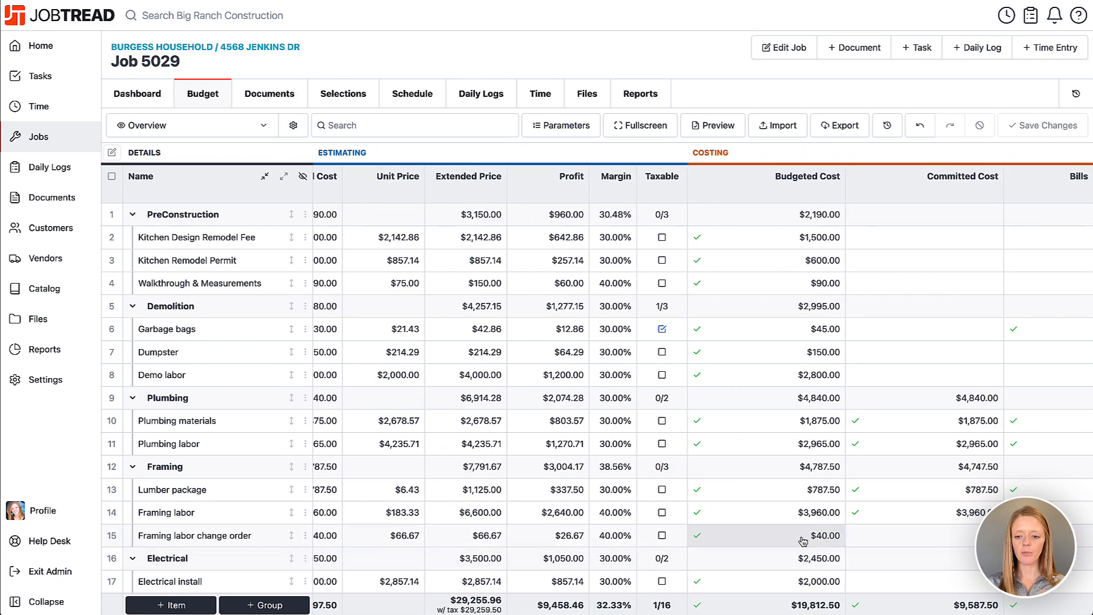
{"action": "scroll", "coordinate": [805, 541], "scroll_direction": "right", "scroll_amount": 3}
{"action": "scroll", "coordinate": [805, 540], "scroll_direction": "right", "scroll_amount": 4}
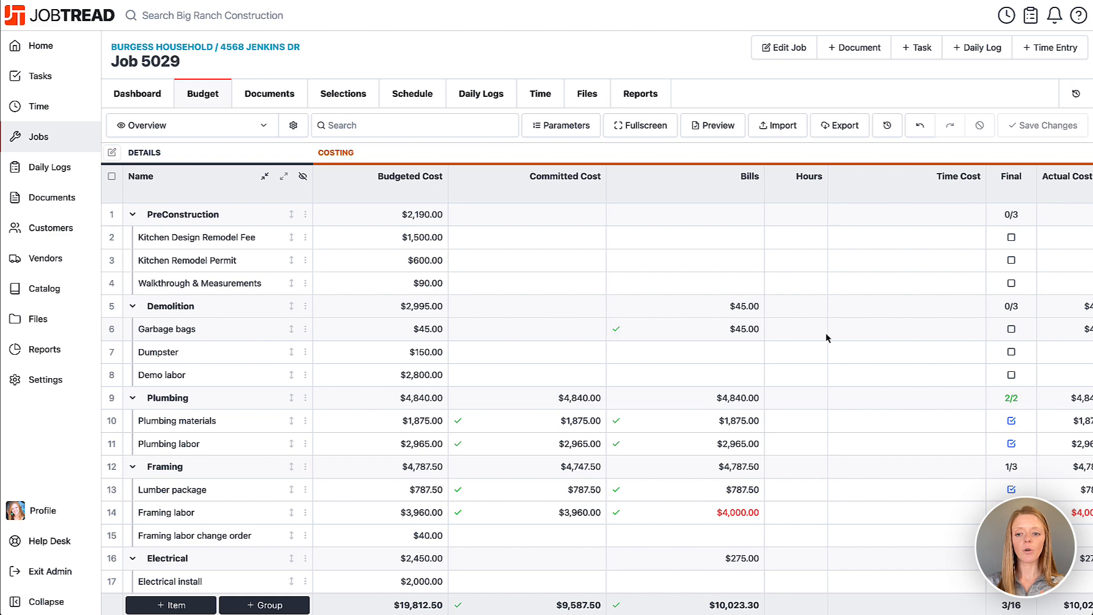
Examine the projected margin, projected profit and profit variance of the Framing items and the whole job.
{"action": "scroll", "coordinate": [827, 338], "scroll_direction": "right", "scroll_amount": 10}
{"action": "scroll", "coordinate": [828, 337], "scroll_direction": "right", "scroll_amount": 6}
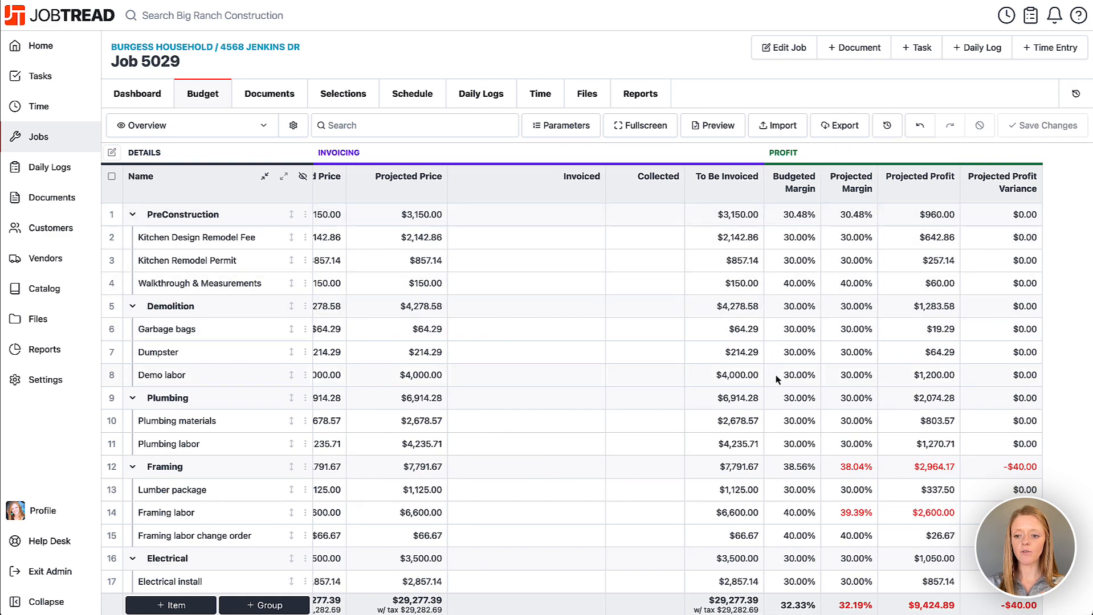
{"action": "scroll", "coordinate": [950, 509], "scroll_direction": "down", "scroll_amount": 3}
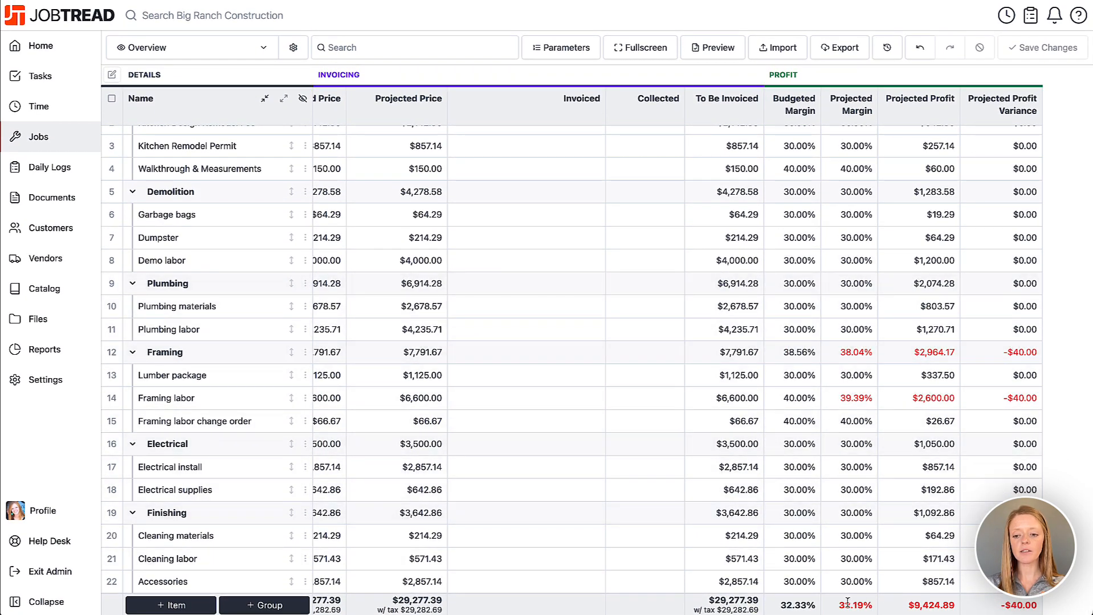
{"action": "left_click_drag", "start_coordinate": [837, 604], "coordinate": [1003, 604]}
{"action": "left_click", "coordinate": [1038, 610]}
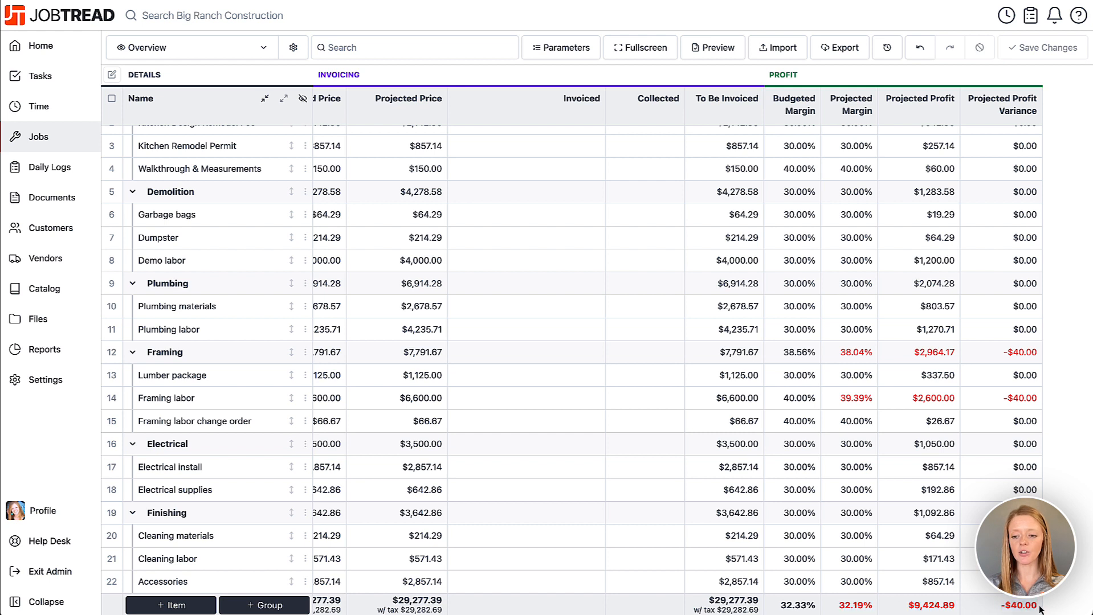